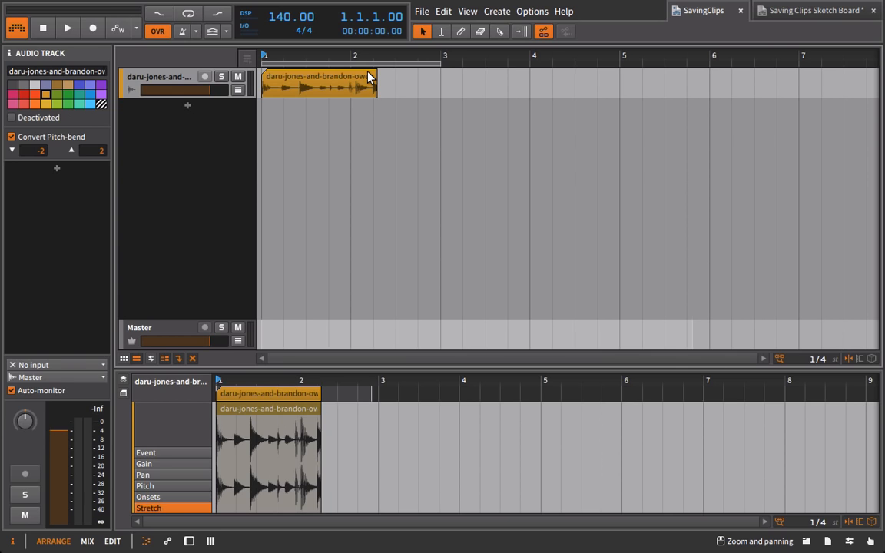
# Lower the drum loop clip's gain to -6 dB and play the clip back to check its level.
pyautogui.click(407, 79)
pyautogui.click(334, 93)
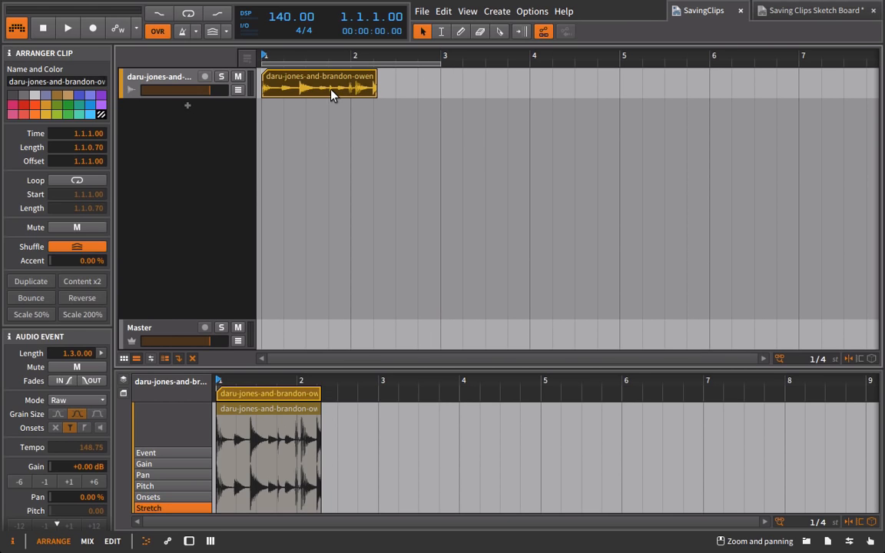
pyautogui.click(23, 481)
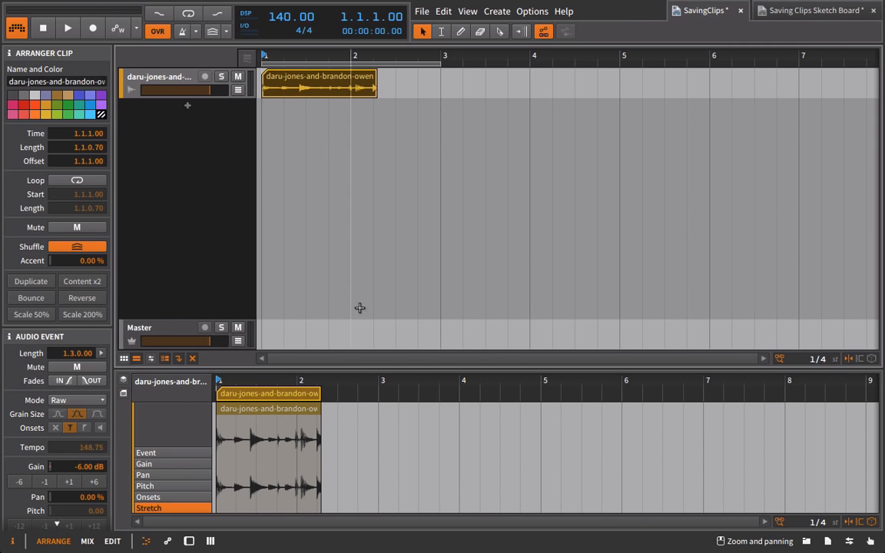
pyautogui.press('space')
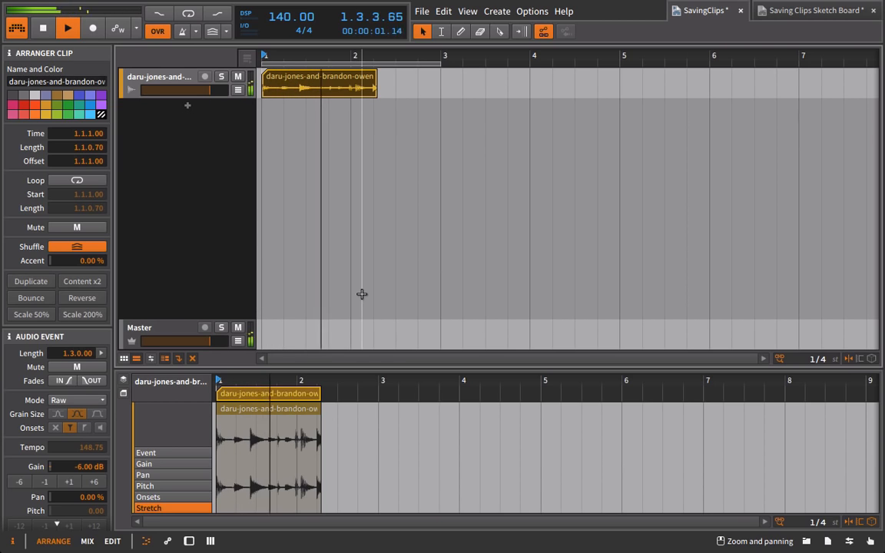
pyautogui.press('space')
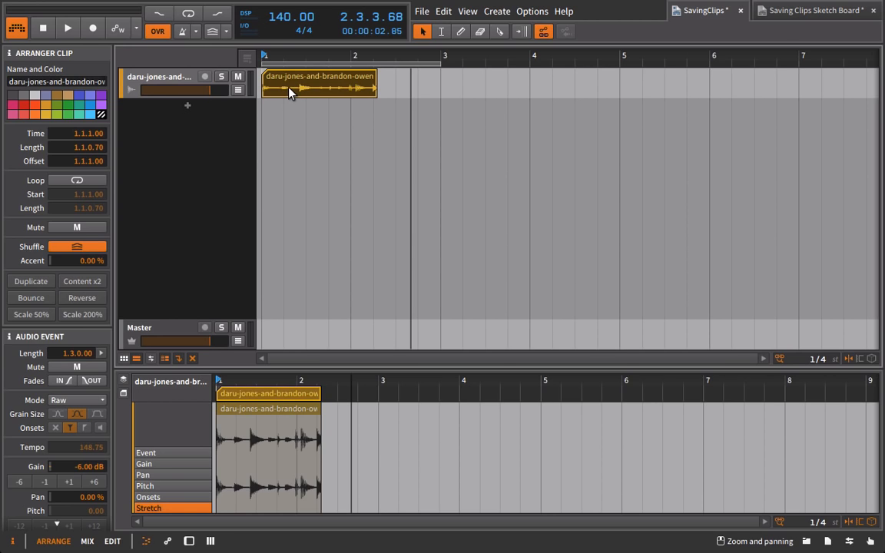
pyautogui.press('space')
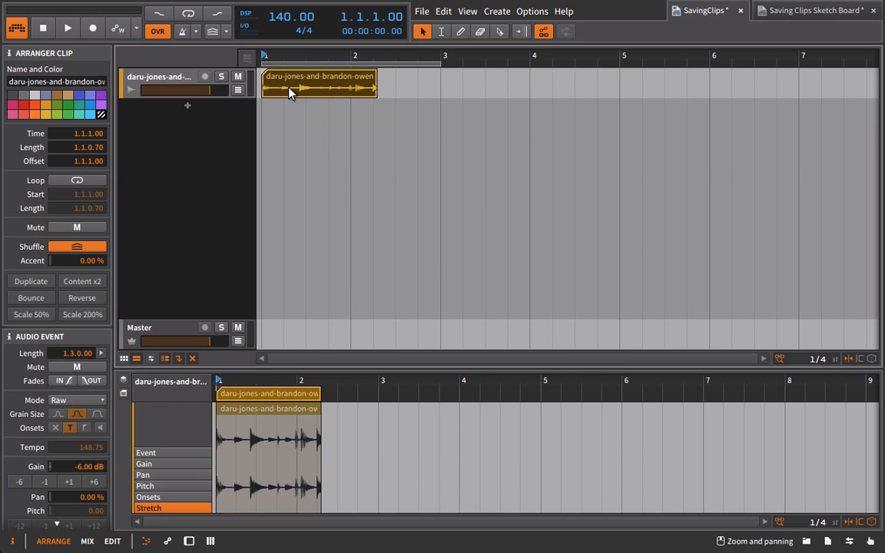
# Extend the drum clip to a length of 2.3.0.00 and set the project tempo to 85 BPM.
pyautogui.moveTo(375, 86); pyautogui.dragTo(505, 86)
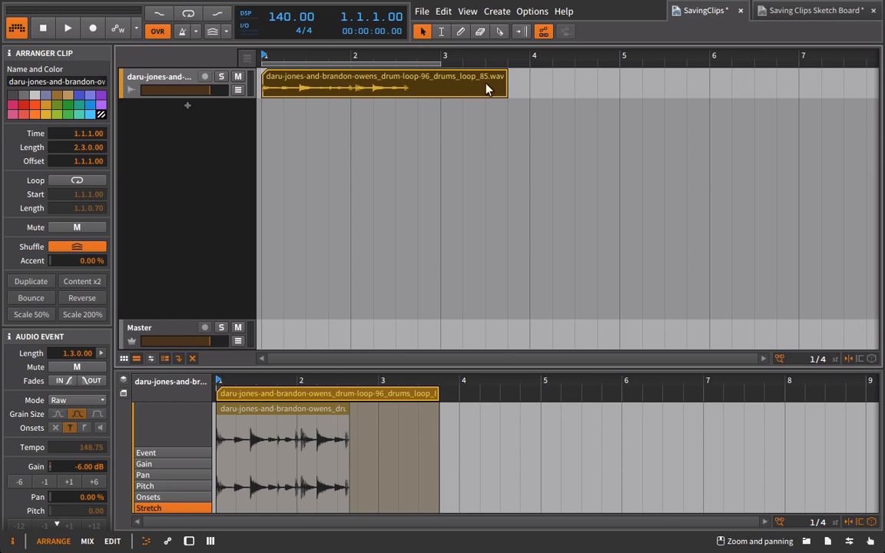
pyautogui.click(289, 19)
pyautogui.press('BackSpace')
pyautogui.write('85')
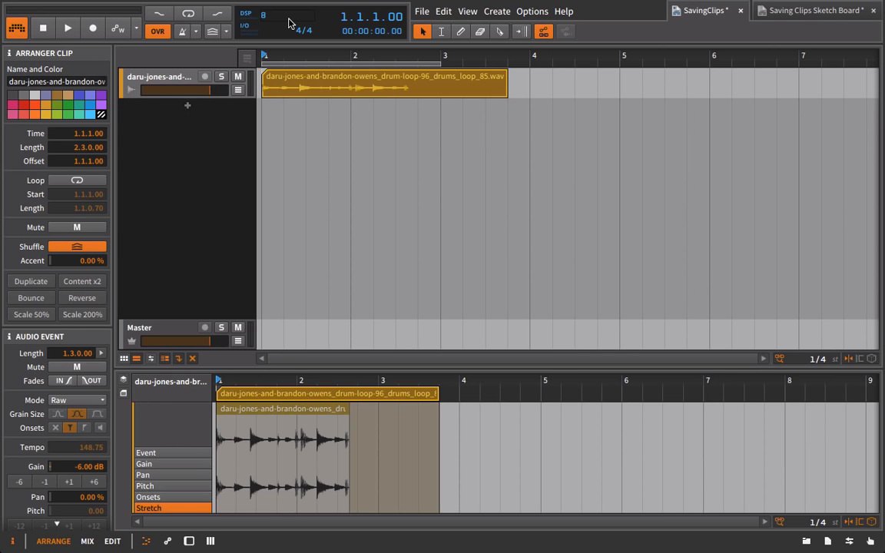
pyautogui.press('Return')
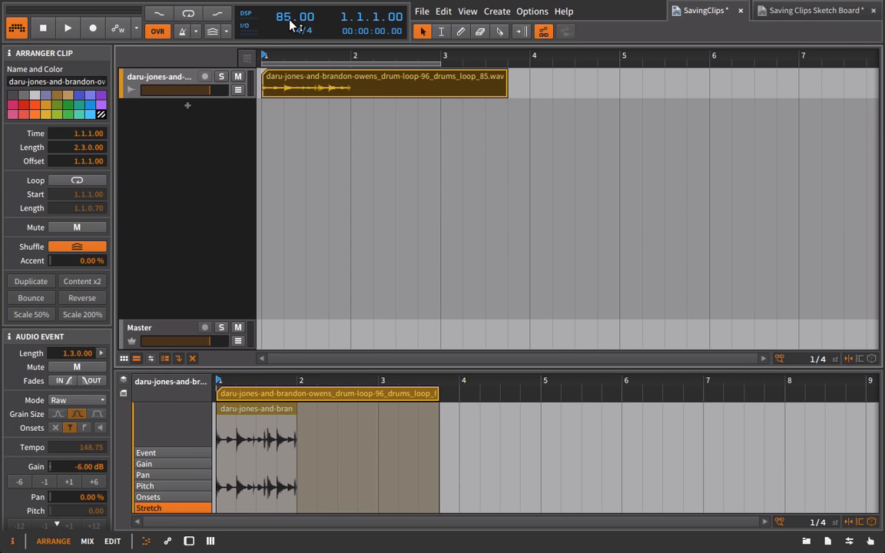
# Change the drum event's playback mode to Stretch HD and set its original tempo to 85 BPM.
pyautogui.click(68, 399)
pyautogui.click(71, 436)
pyautogui.doubleClick(93, 446)
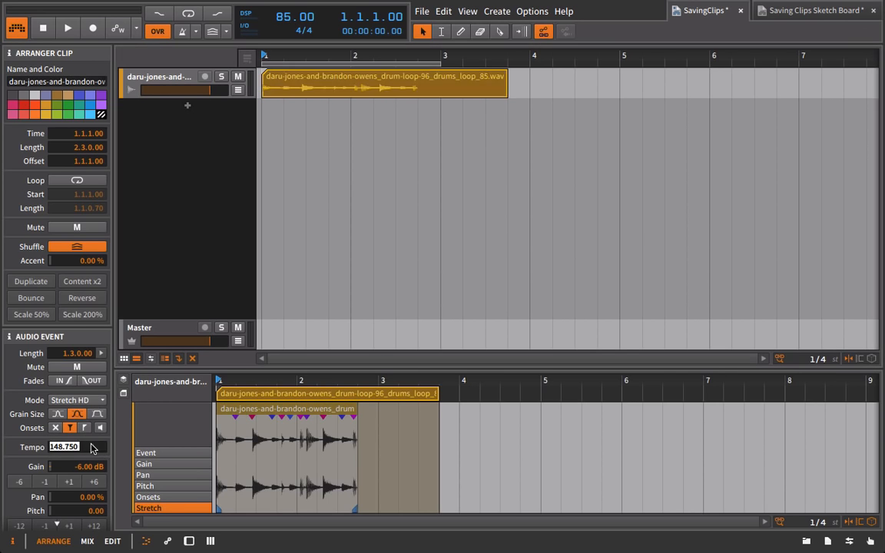
pyautogui.press('BackSpace')
pyautogui.write('85')
pyautogui.press('Return')
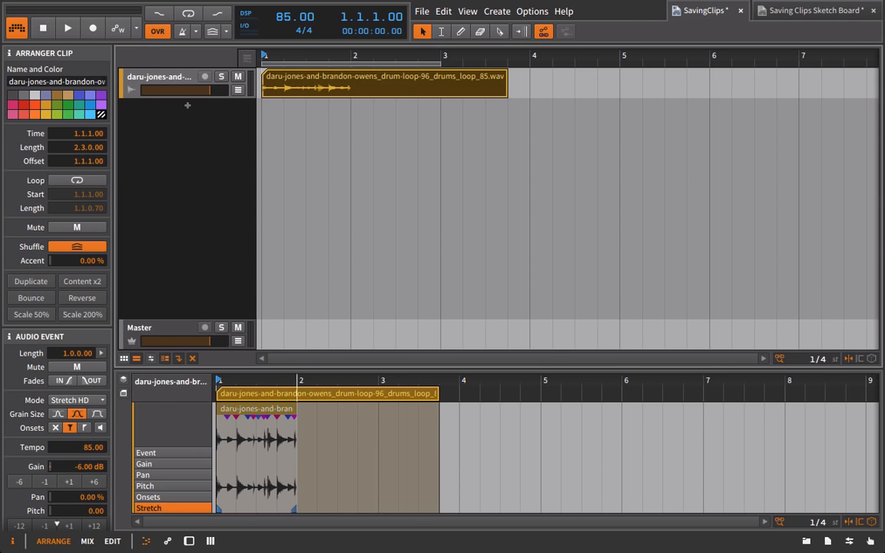
# Enable arranger looping, shorten the loop region to the first bar, and start playback.
pyautogui.moveTo(297, 388); pyautogui.dragTo(402, 384)
pyautogui.click(196, 13)
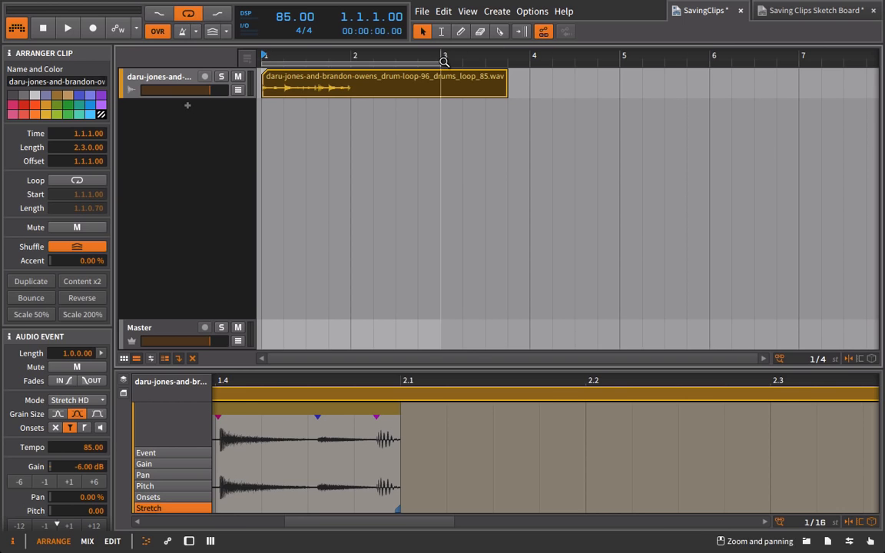
pyautogui.moveTo(442, 63); pyautogui.dragTo(329, 60)
pyautogui.press('space')
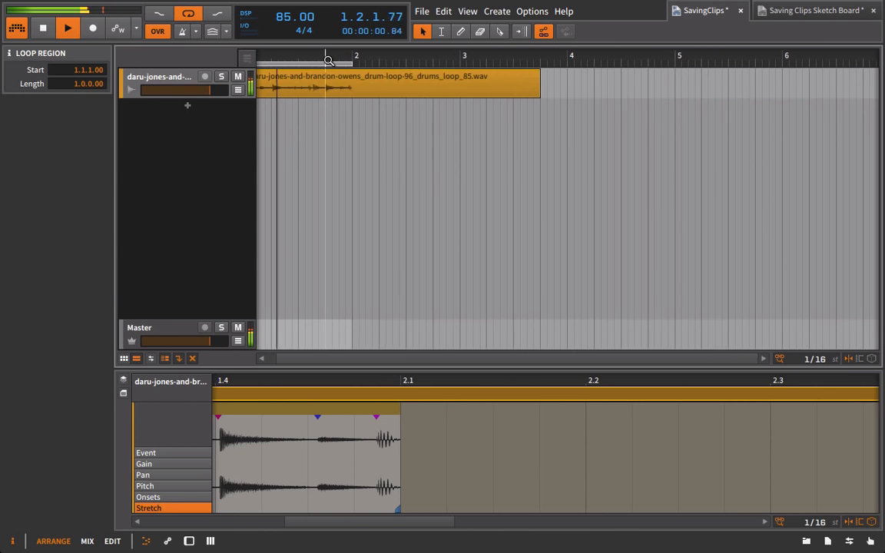
# Turn on both the fade-in and fade-out for the drum audio event, and stop playback.
pyautogui.moveTo(383, 383); pyautogui.dragTo(320, 429)
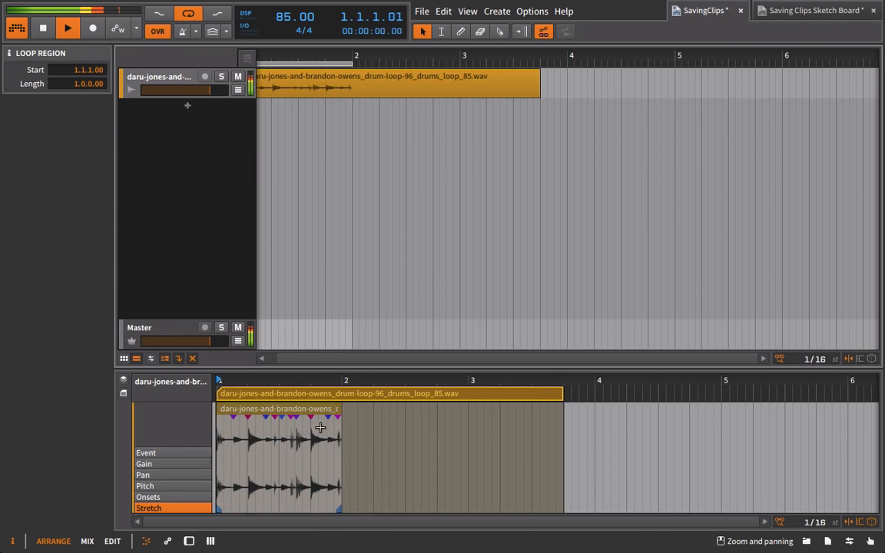
pyautogui.click(282, 411)
pyautogui.click(86, 266)
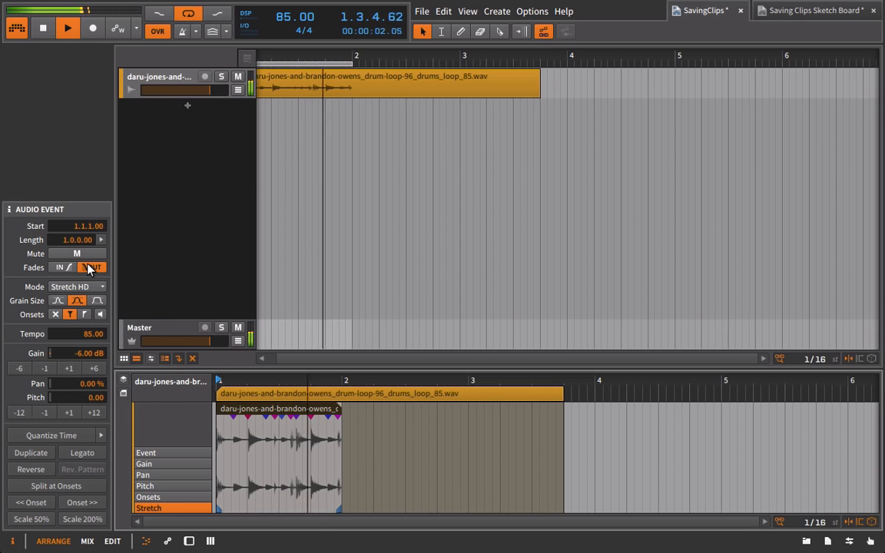
pyautogui.click(61, 268)
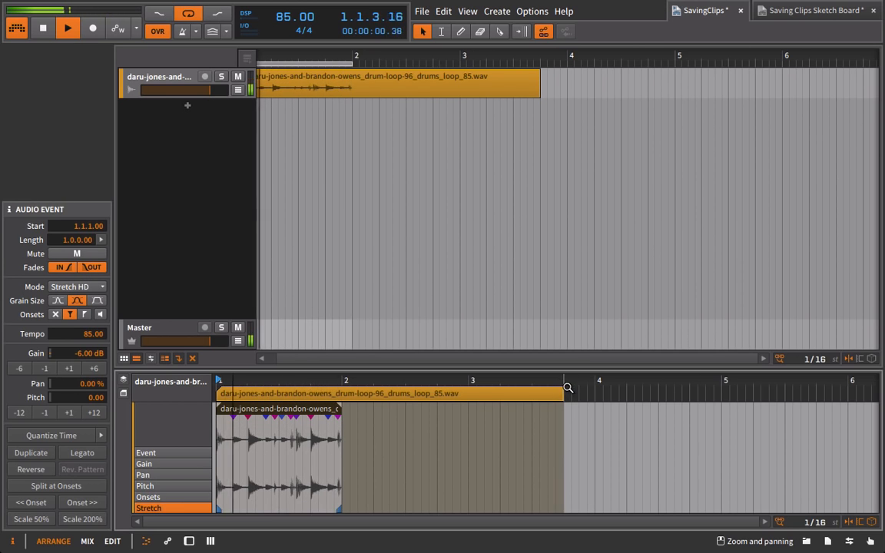
pyautogui.press('space')
# Trim the drum clip to exactly one bar and set the project tempo to 140 BPM.
pyautogui.moveTo(222, 383); pyautogui.dragTo(222, 525)
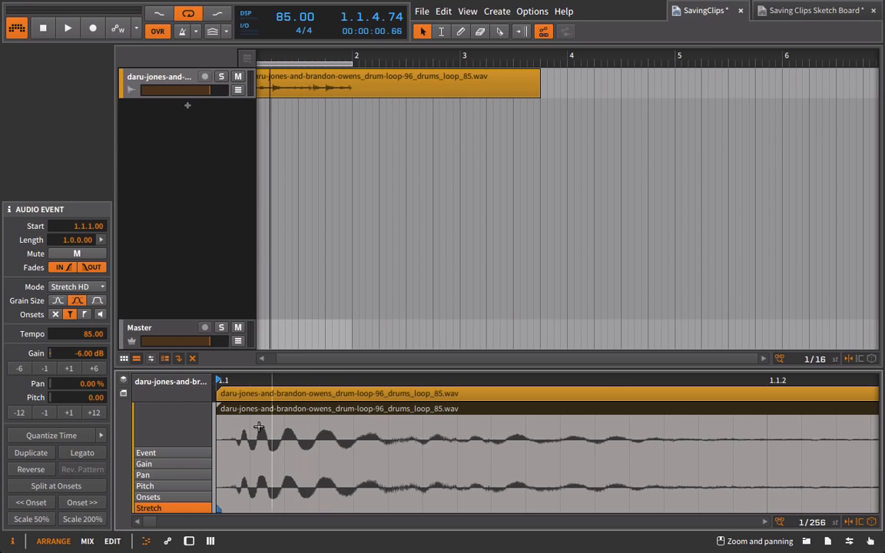
pyautogui.moveTo(252, 381); pyautogui.dragTo(252, 313)
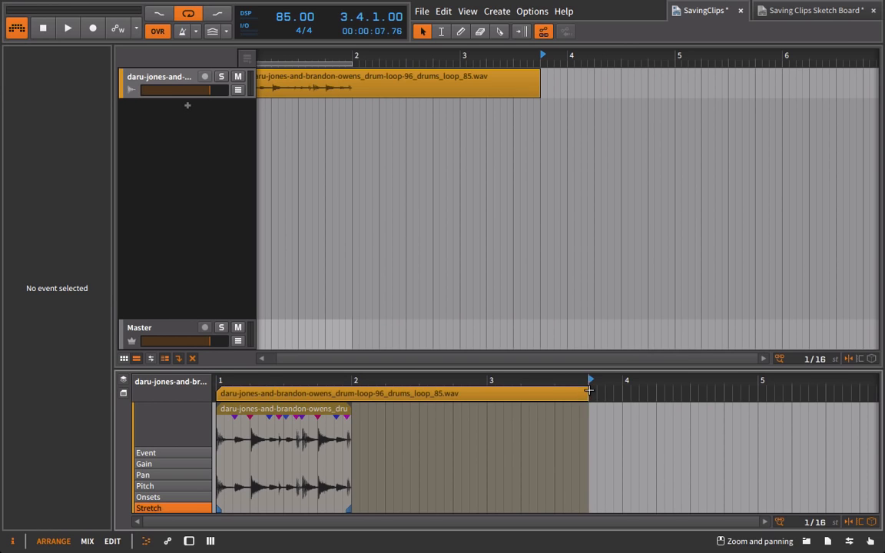
pyautogui.moveTo(588, 393); pyautogui.dragTo(351, 392)
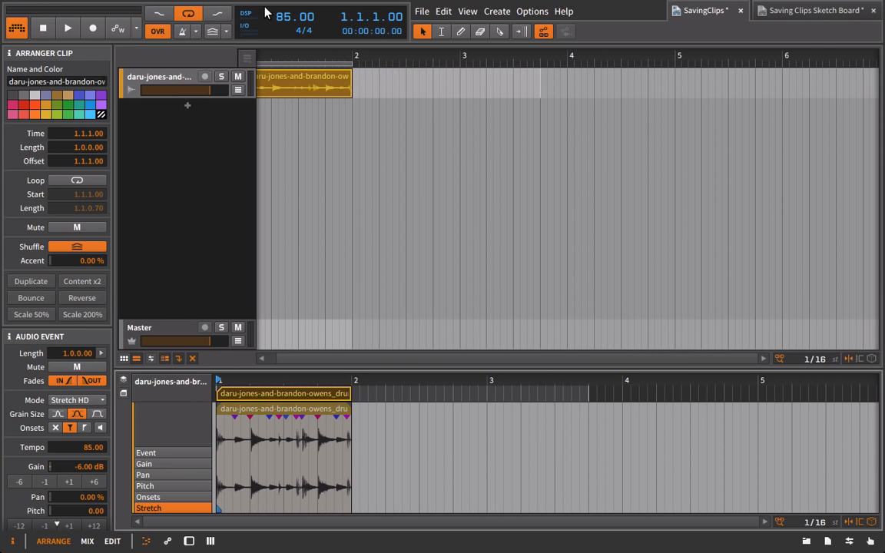
pyautogui.write('140')
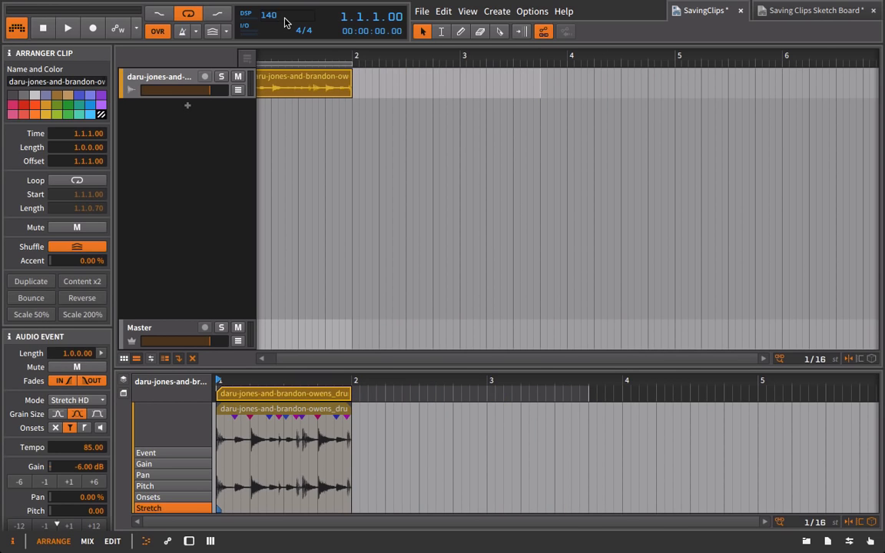
pyautogui.press('Return')
# Create a new project with a tempo of 100 BPM and return to the SavingClips project.
pyautogui.click(422, 11)
pyautogui.press('Escape')
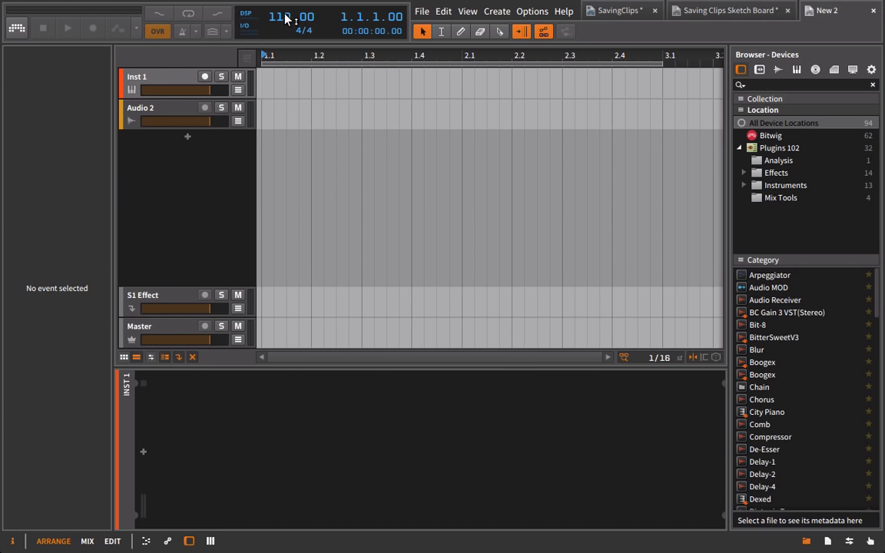
pyautogui.moveTo(288, 24); pyautogui.dragTo(288, 35)
pyautogui.click(607, 11)
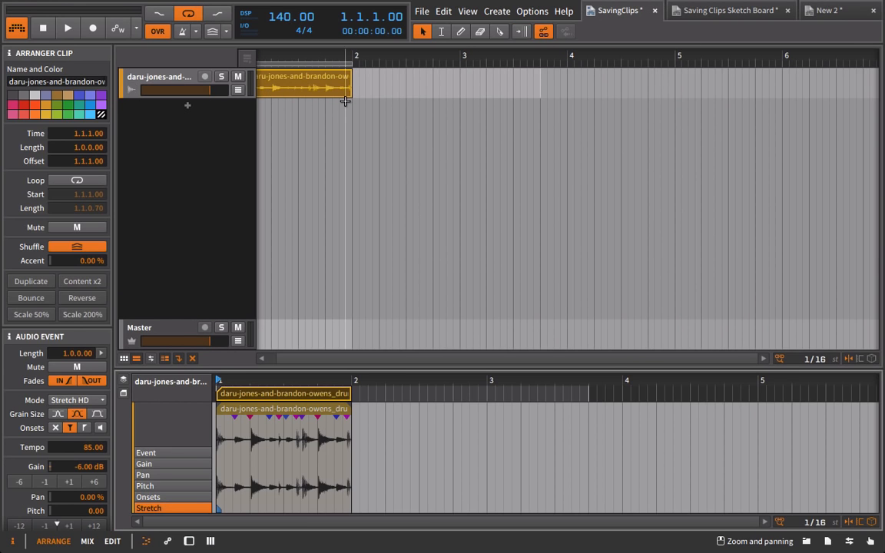
pyautogui.hscroll(-2, 373, 138)
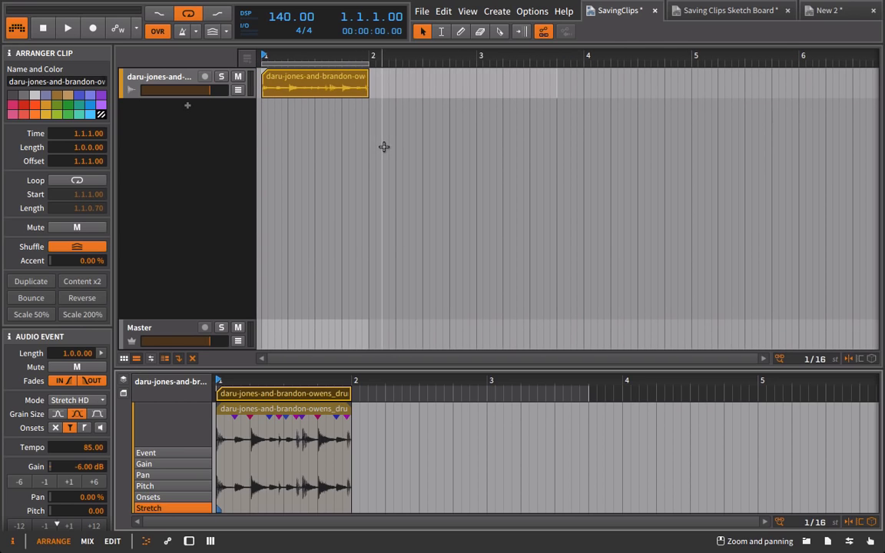
pyautogui.rightClick(285, 85)
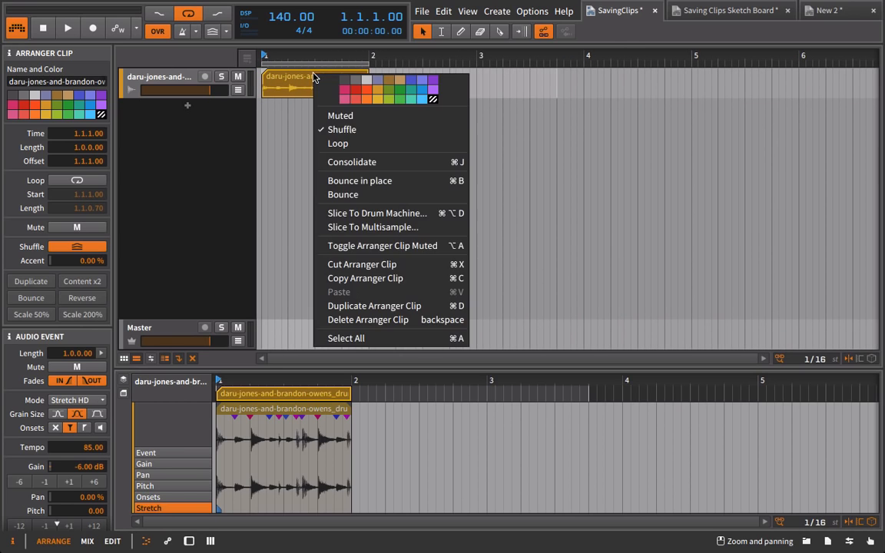
pyautogui.press('Escape')
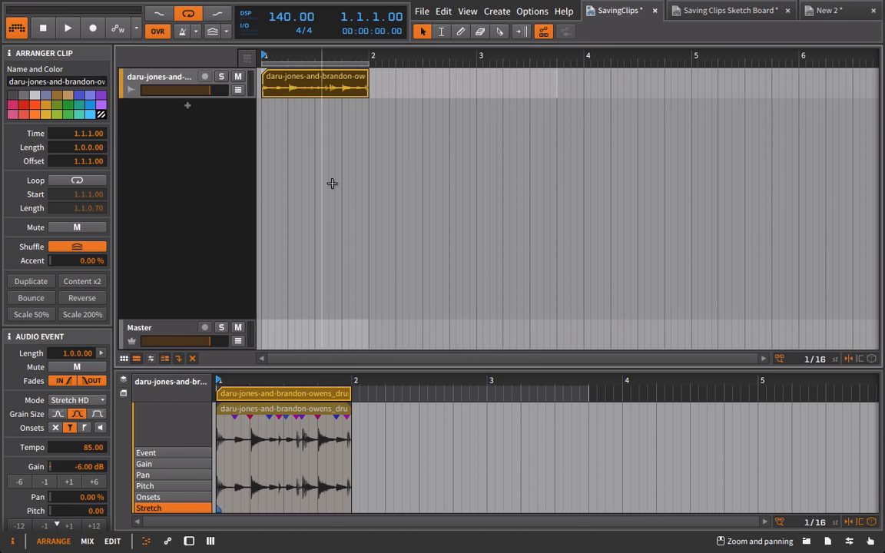
# Show the library's clips in the browser and collapse the Packages location.
pyautogui.click(806, 541)
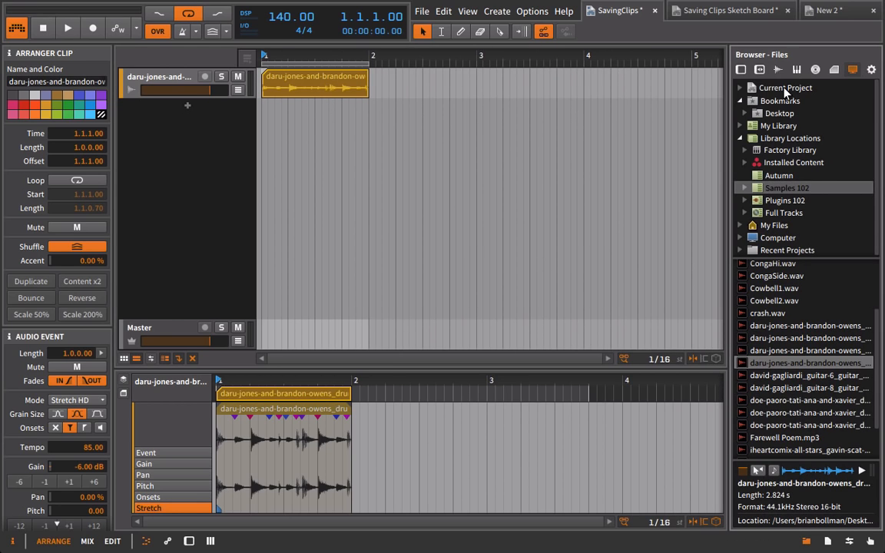
pyautogui.click(834, 69)
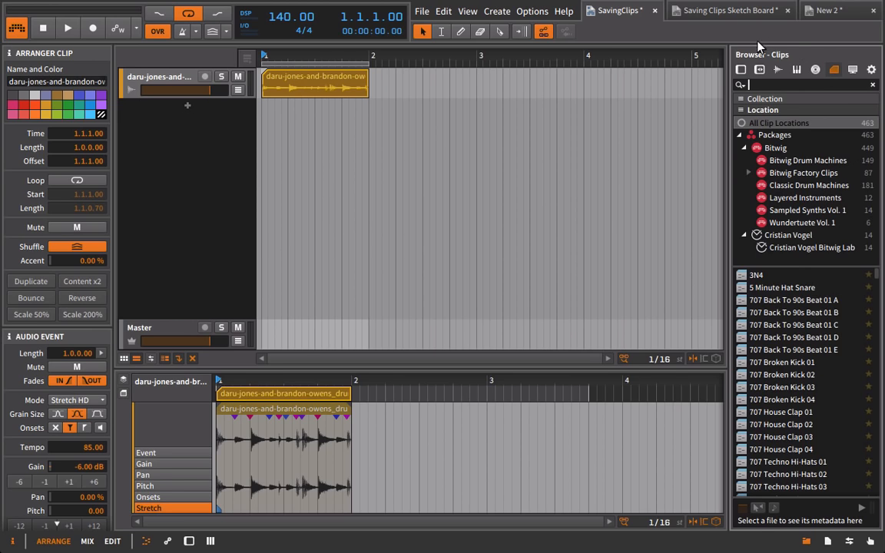
pyautogui.click(739, 136)
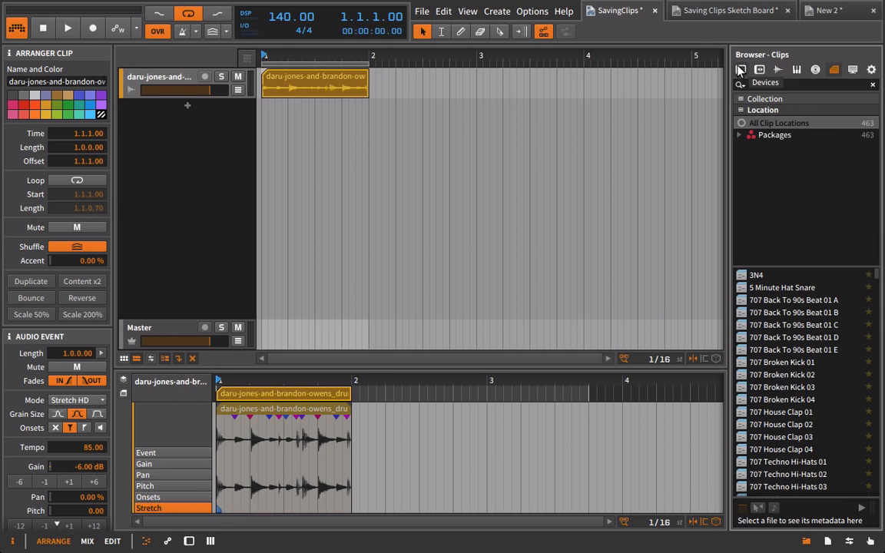
pyautogui.click(806, 85)
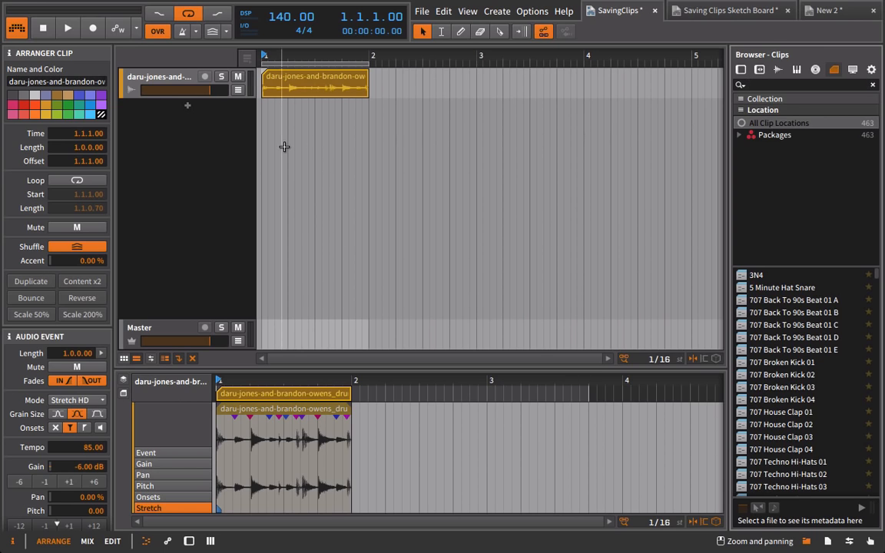
# Save the drum clip to the library as "Drum Break 1 Stretched" with the loop tag, and open the library's Clips folder.
pyautogui.moveTo(278, 72); pyautogui.dragTo(826, 212)
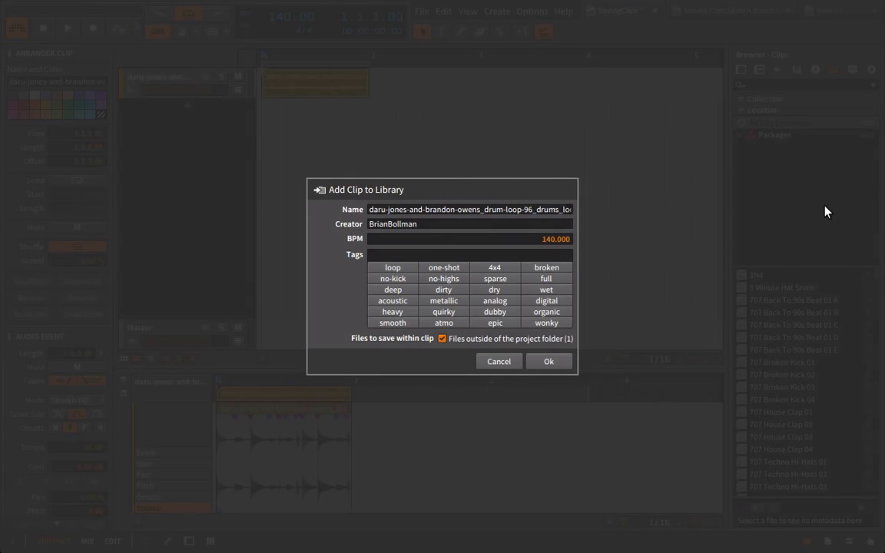
pyautogui.click(396, 209)
pyautogui.press('BackSpace')
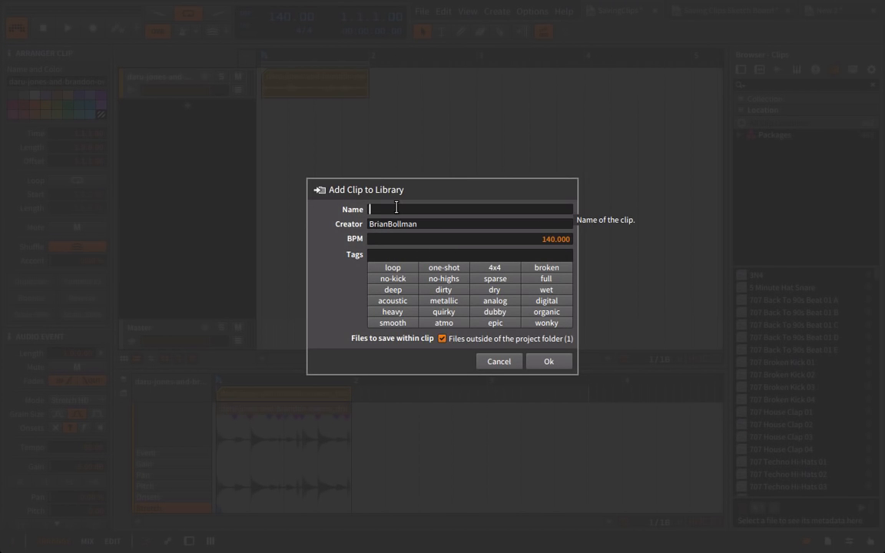
pyautogui.write('Drum Break 1 Stretched')
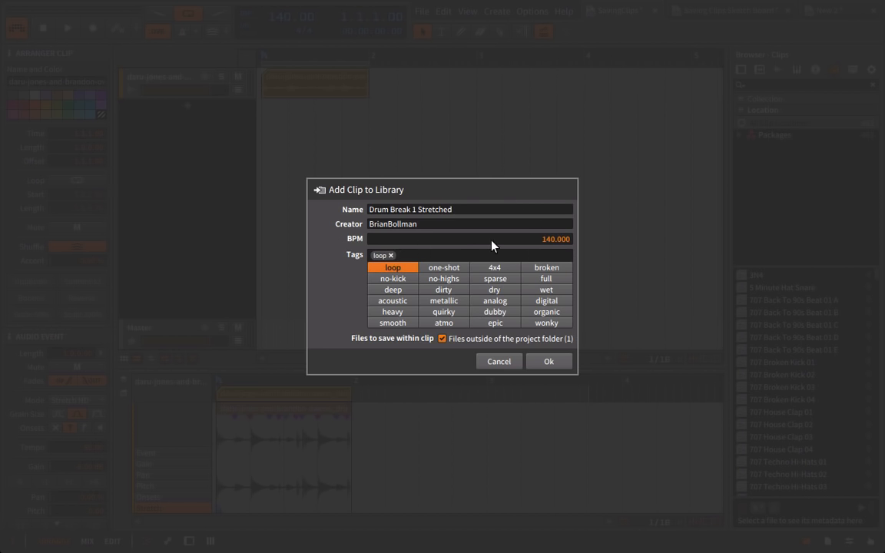
pyautogui.click(556, 366)
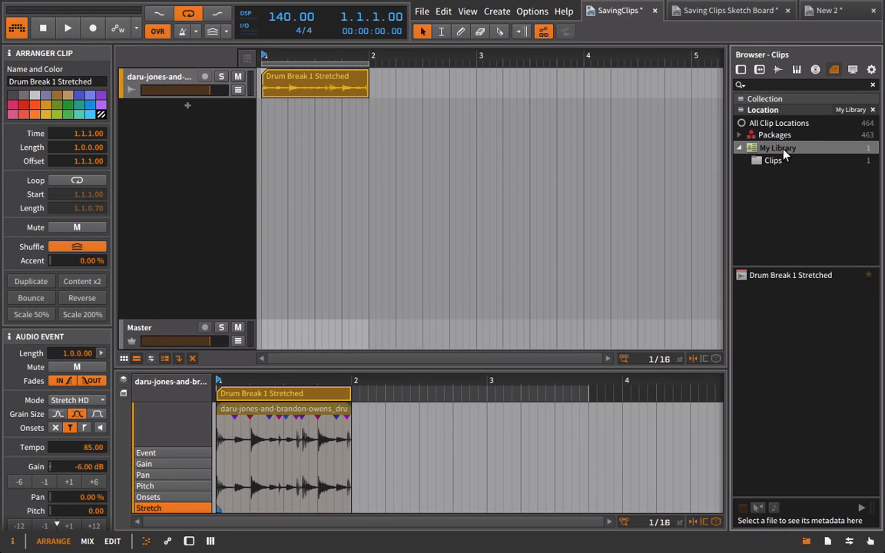
pyautogui.click(784, 160)
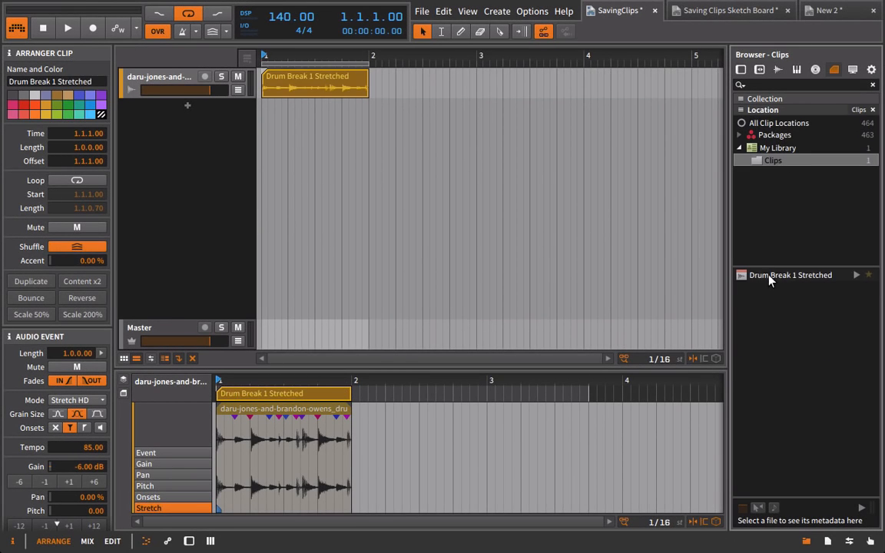
# Switch to the New 2 project and activate its audio engine.
pyautogui.click(821, 11)
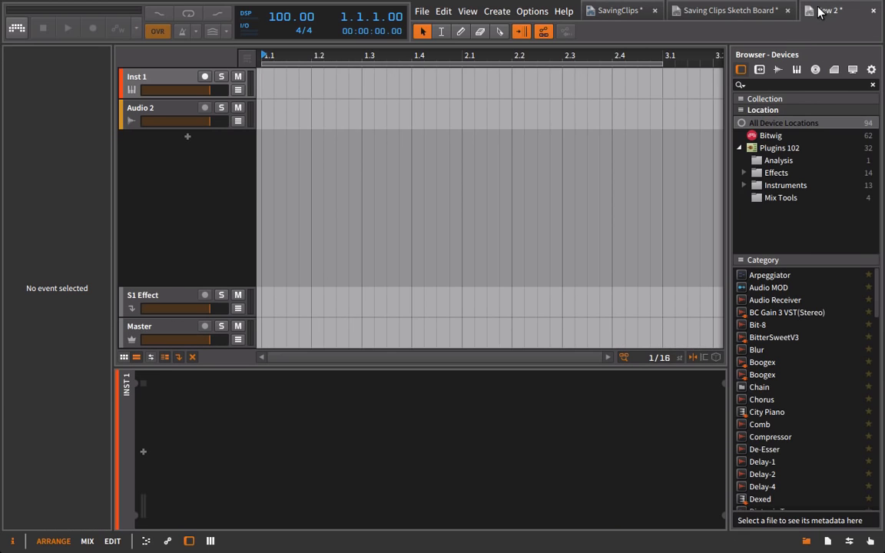
pyautogui.click(16, 29)
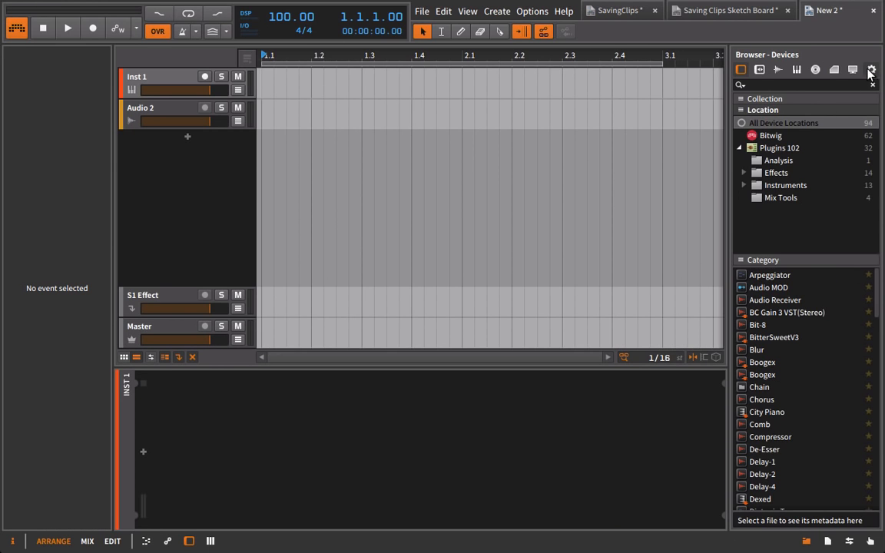
# Place the Drum Break 1 Stretched clip from My Library's Clips folder at bar 1 of the Audio 2 track.
pyautogui.click(853, 70)
pyautogui.click(834, 70)
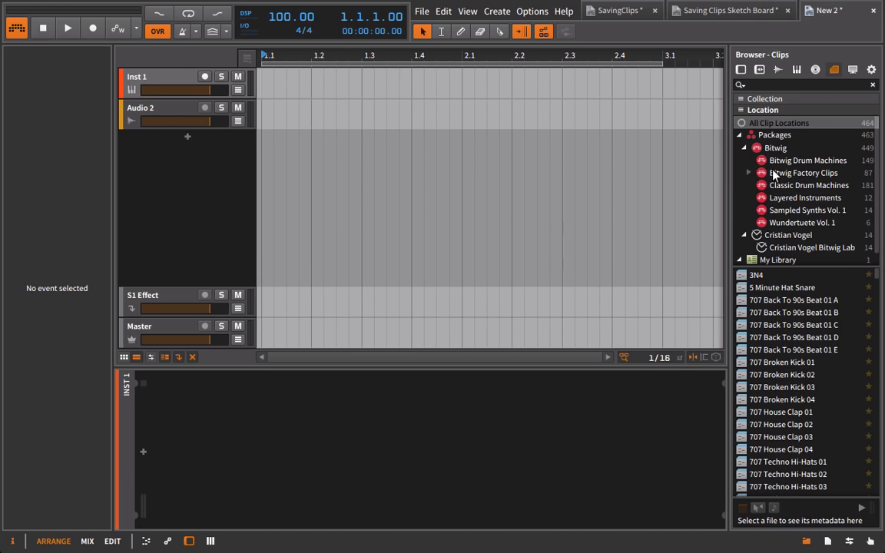
pyautogui.click(739, 135)
pyautogui.click(772, 148)
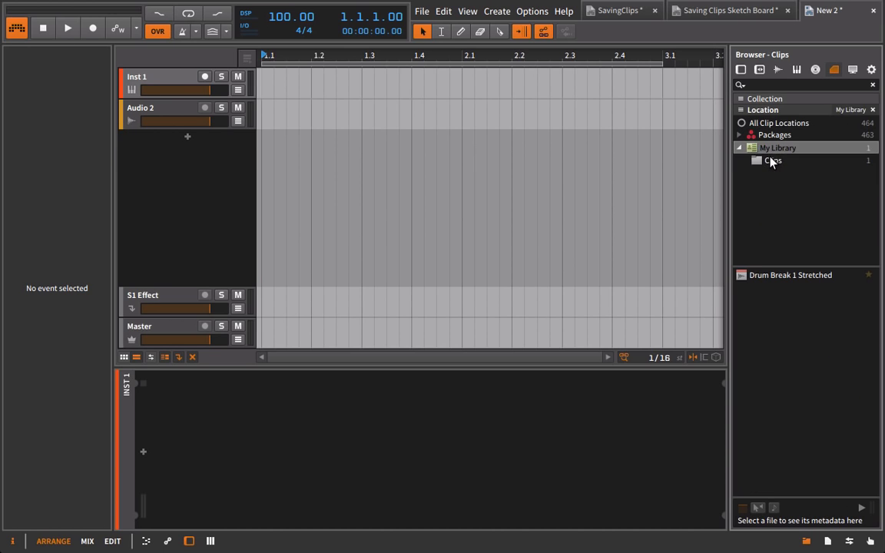
pyautogui.click(771, 160)
pyautogui.moveTo(750, 283); pyautogui.dragTo(275, 119)
pyautogui.click(274, 102)
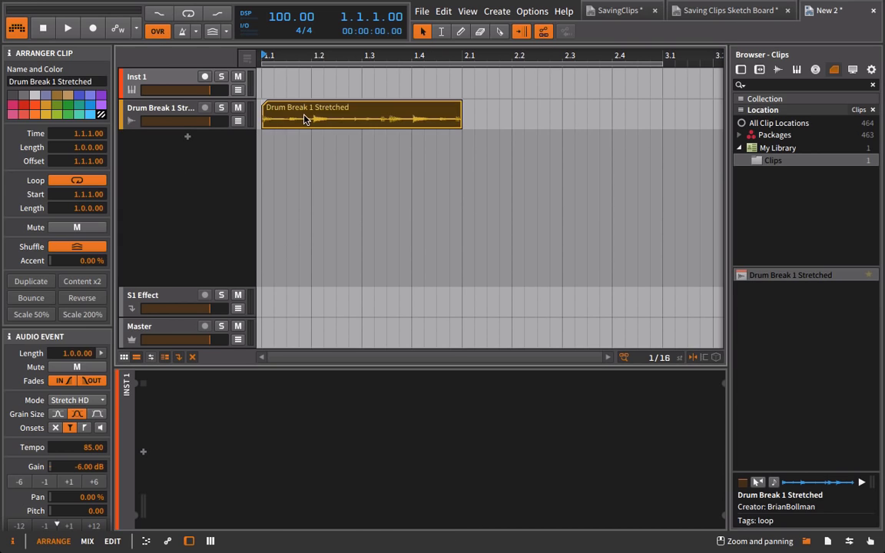
# Enable looped playback and shorten the arranger loop region to one bar, matching the drum clip.
pyautogui.click(189, 13)
pyautogui.click(662, 64)
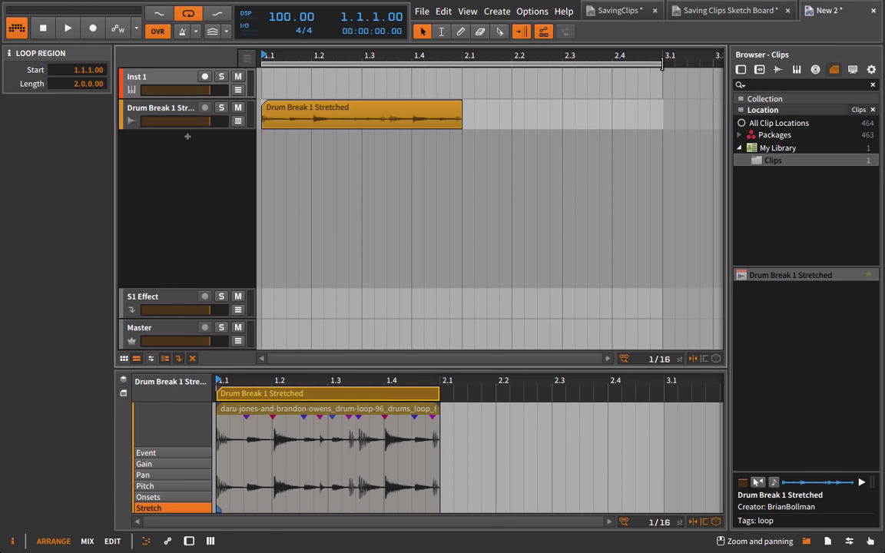
pyautogui.moveTo(662, 65); pyautogui.dragTo(462, 65)
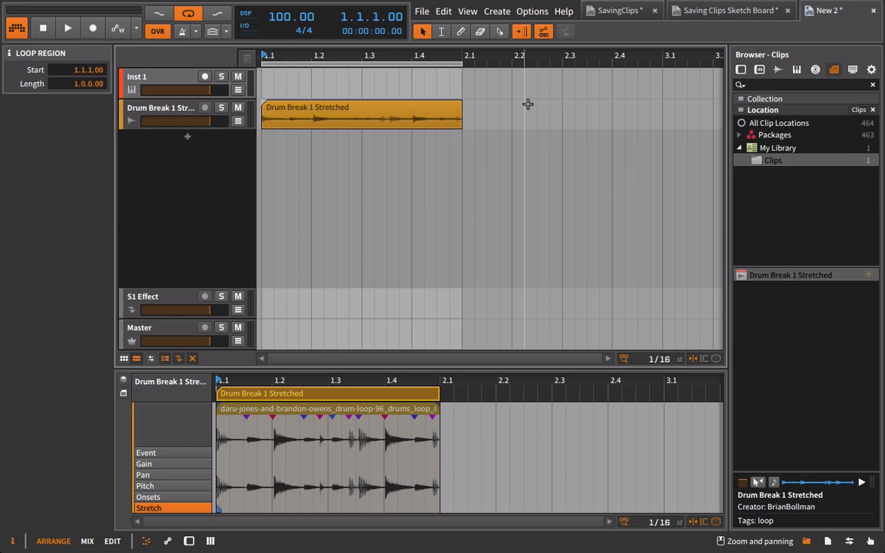
# Play the drum loop in this project, switch to the SavingClips project, and play its version for comparison.
pyautogui.press('space')
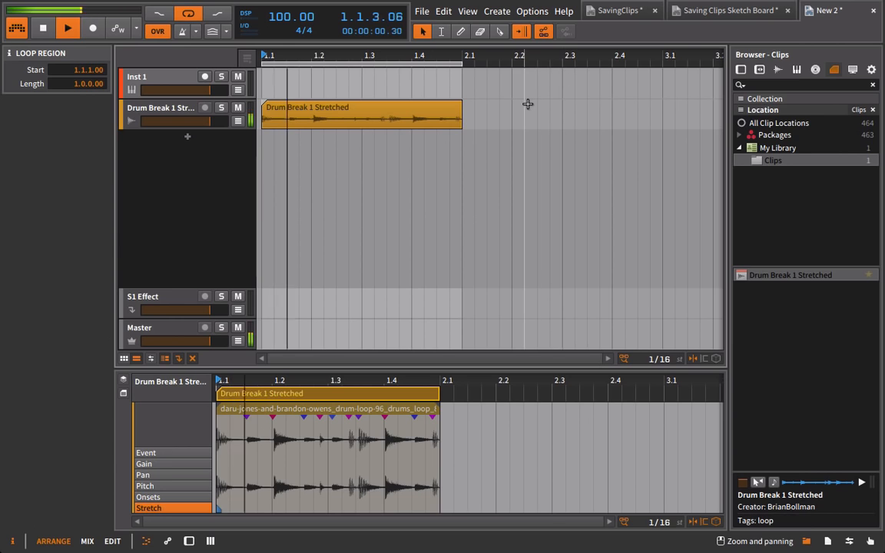
pyautogui.click(616, 10)
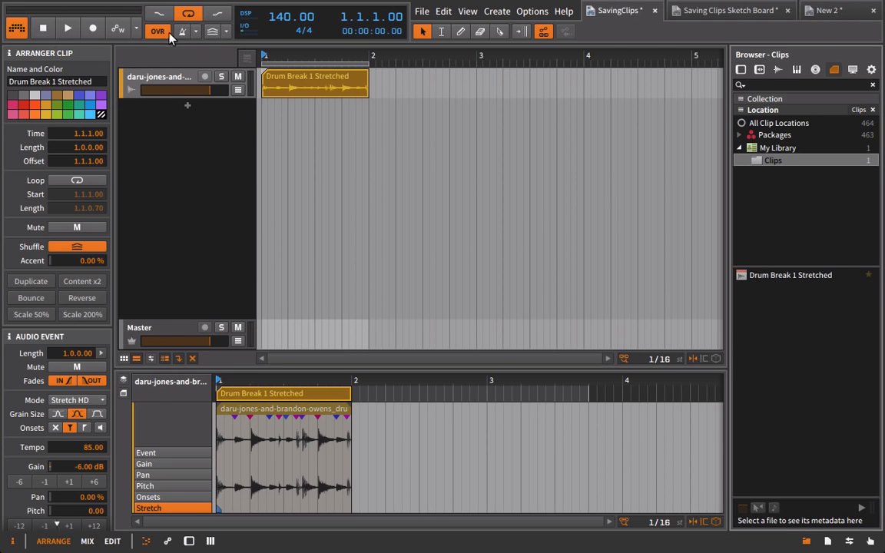
pyautogui.click(68, 29)
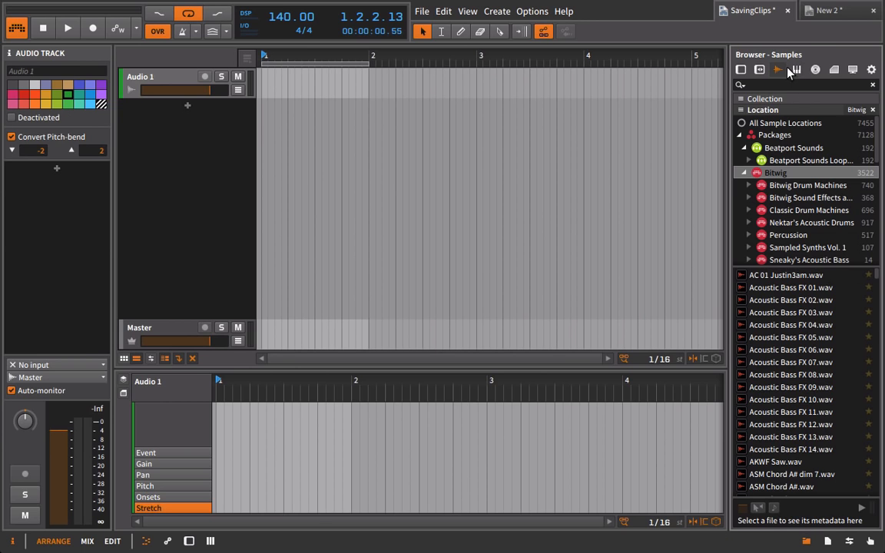
# Search the samples for "kick" and place Nektar DW Kick Nofront 4 03.wav at the start of the audio track.
pyautogui.click(776, 85)
pyautogui.write('kick')
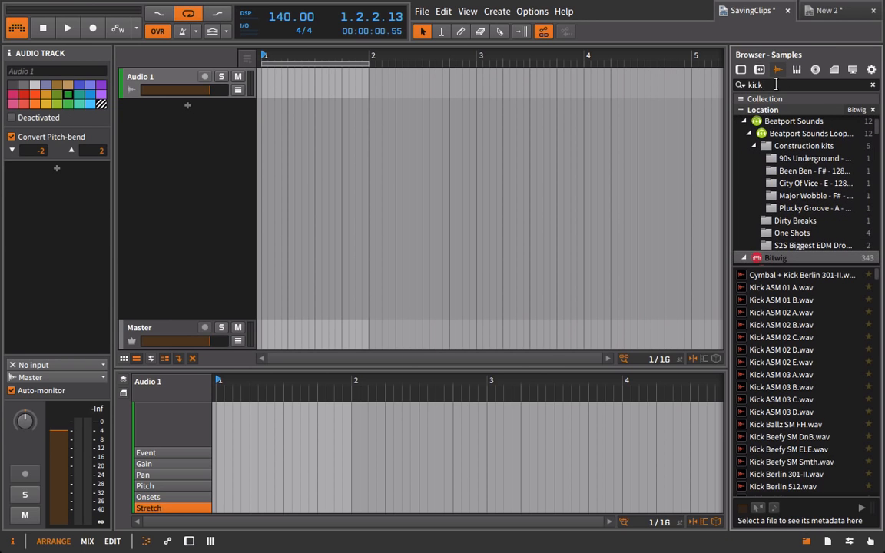
pyautogui.scroll(-20, 812, 358)
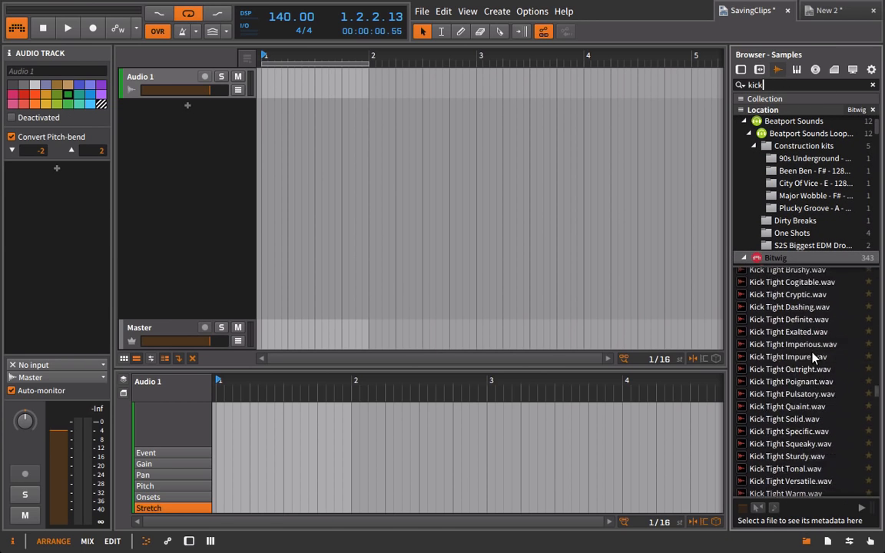
pyautogui.click(798, 352)
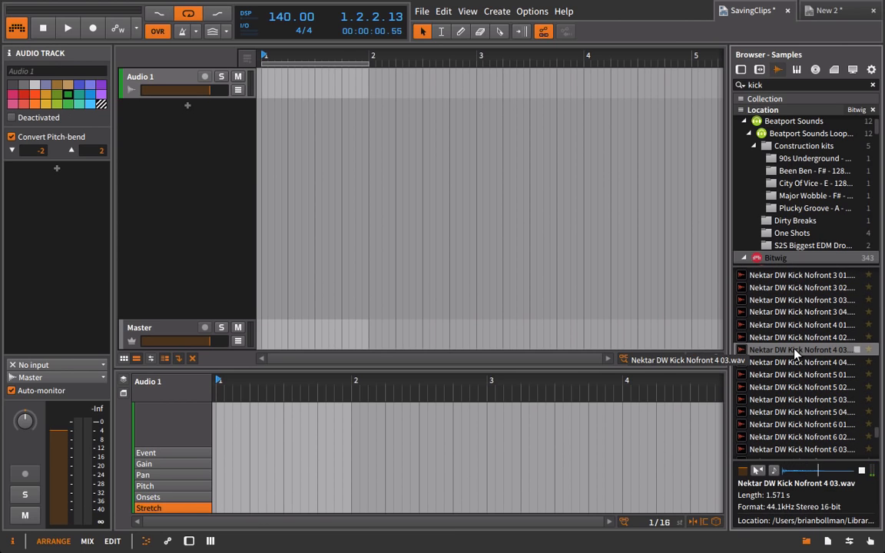
pyautogui.moveTo(795, 352); pyautogui.dragTo(250, 69)
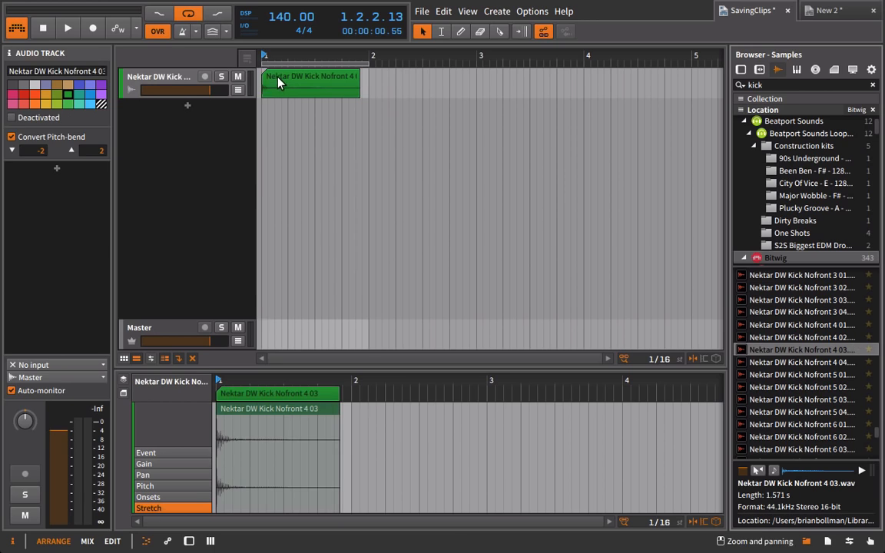
# Hide the browser and listen to the kick clip in the loop.
pyautogui.click(806, 541)
pyautogui.moveTo(261, 58); pyautogui.dragTo(355, 57)
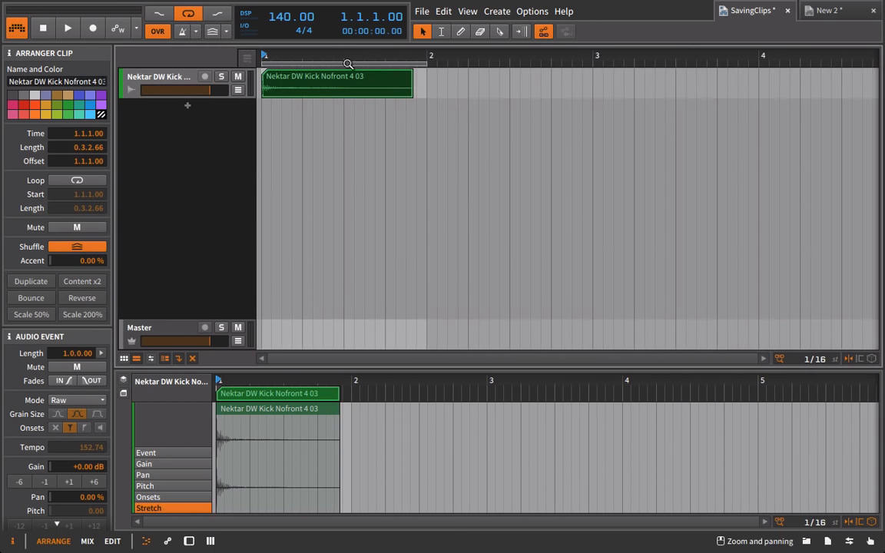
pyautogui.press('space')
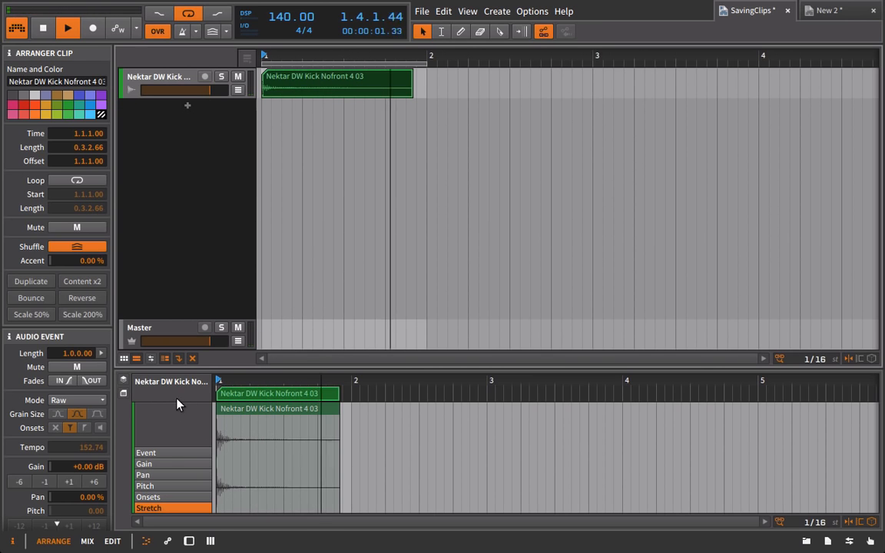
pyautogui.moveTo(222, 380)
pyautogui.mouseDown()
pyautogui.moveTo(221, 476)
pyautogui.moveTo(221, 384)
pyautogui.mouseUp()
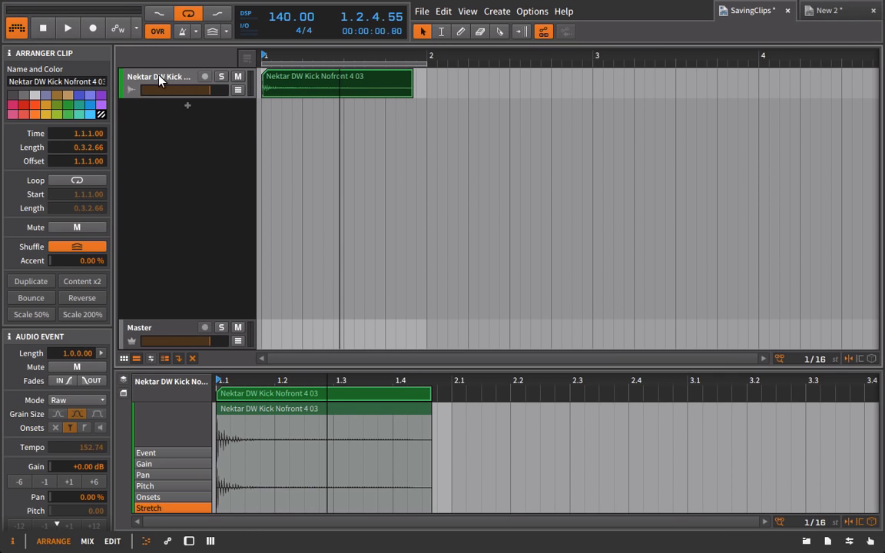
# Add the Distortion device from the Bitwig device location to the kick track's empty device chain.
pyautogui.click(159, 79)
pyautogui.click(809, 542)
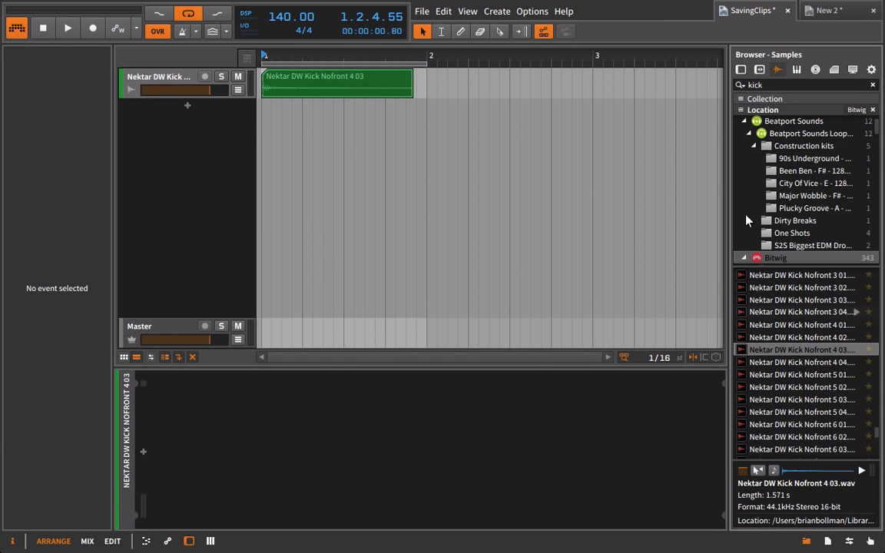
pyautogui.click(743, 69)
pyautogui.click(772, 136)
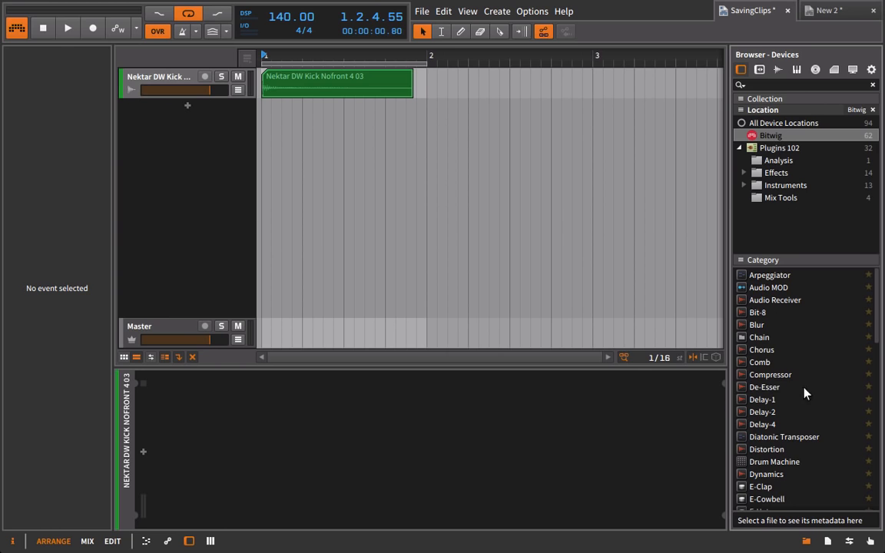
pyautogui.scroll(-6, 851, 472)
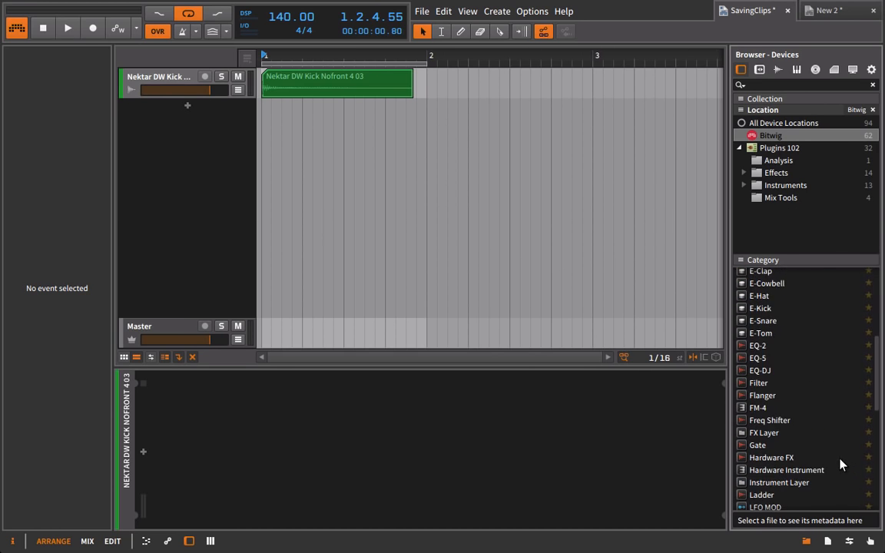
pyautogui.scroll(-5, 850, 470)
pyautogui.scroll(-5, 850, 464)
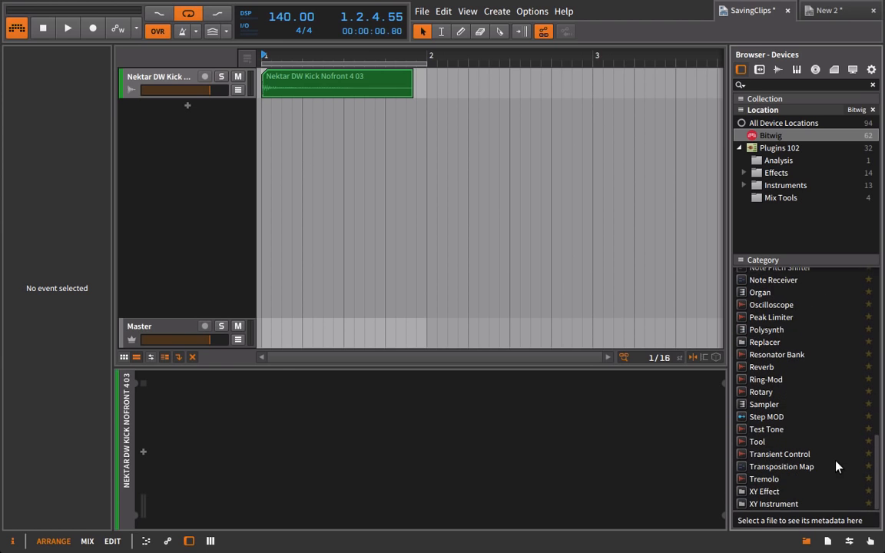
pyautogui.scroll(15, 831, 465)
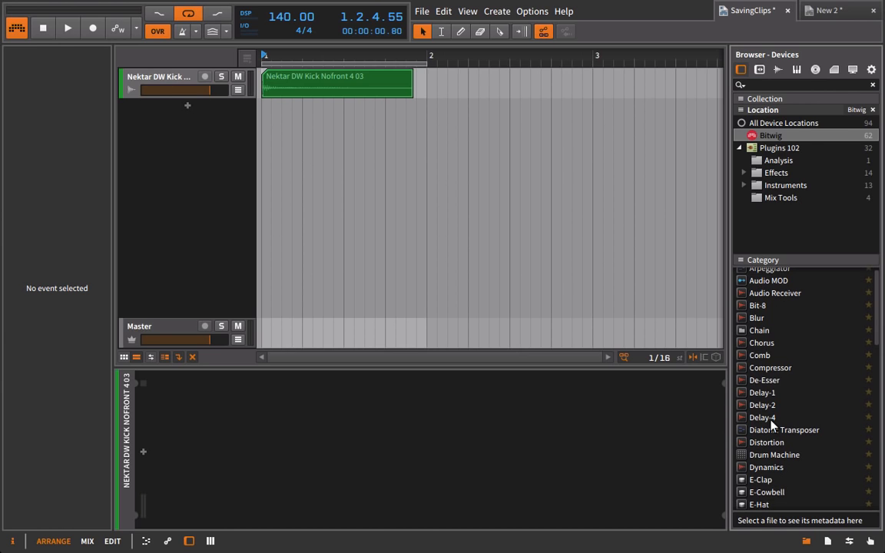
pyautogui.moveTo(753, 444); pyautogui.dragTo(572, 480)
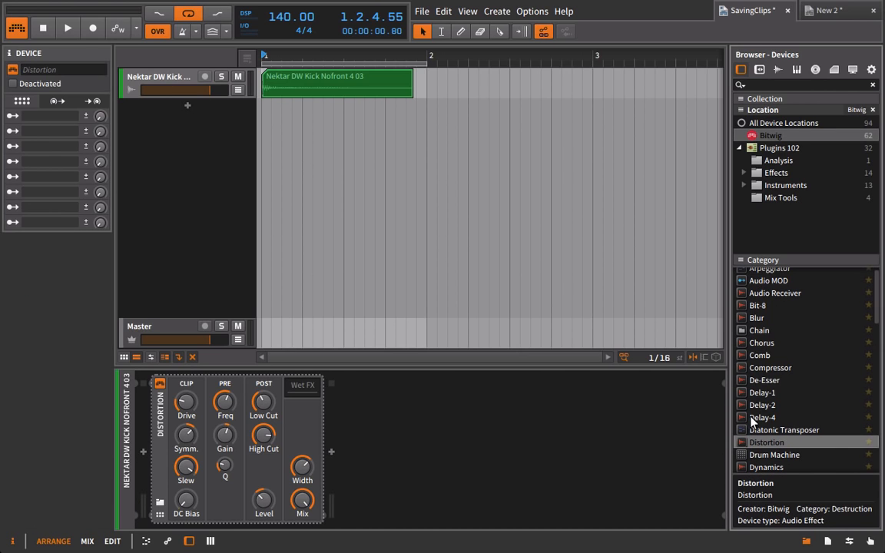
# Add an EQ-5 after the Distortion on the kick track.
pyautogui.scroll(-4, 778, 378)
pyautogui.scroll(-3, 778, 378)
pyautogui.doubleClick(759, 364)
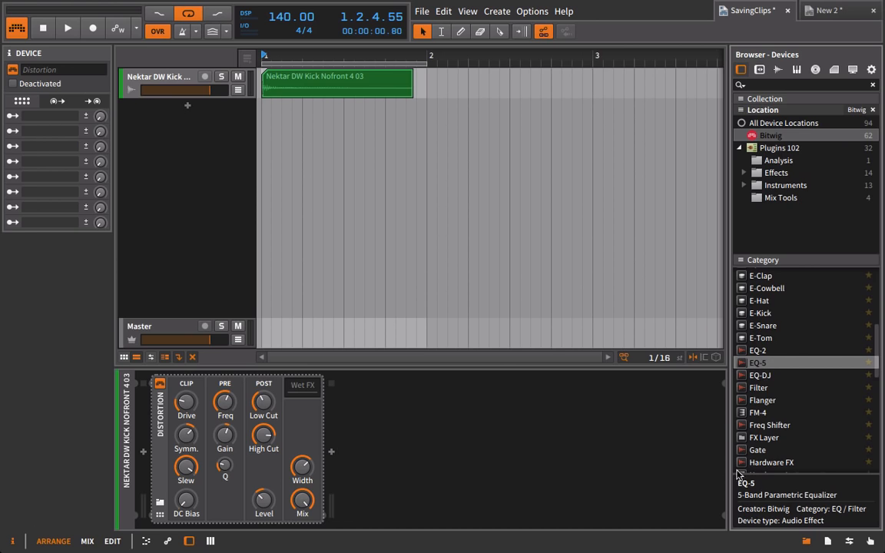
# Add a Peak Limiter after the EQ-5 and hide the browser to show the whole device chain.
pyautogui.scroll(-5, 805, 439)
pyautogui.scroll(-2, 808, 447)
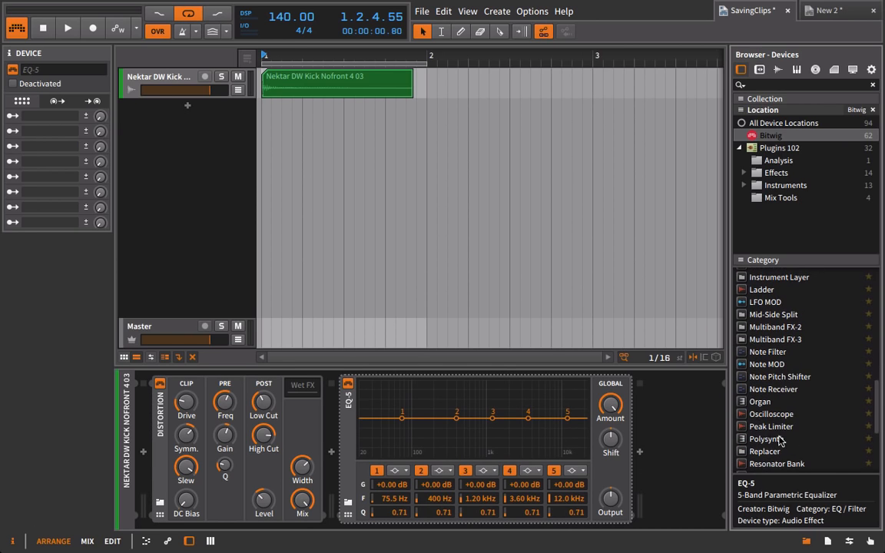
pyautogui.doubleClick(771, 426)
pyautogui.hscroll(3, 415, 283)
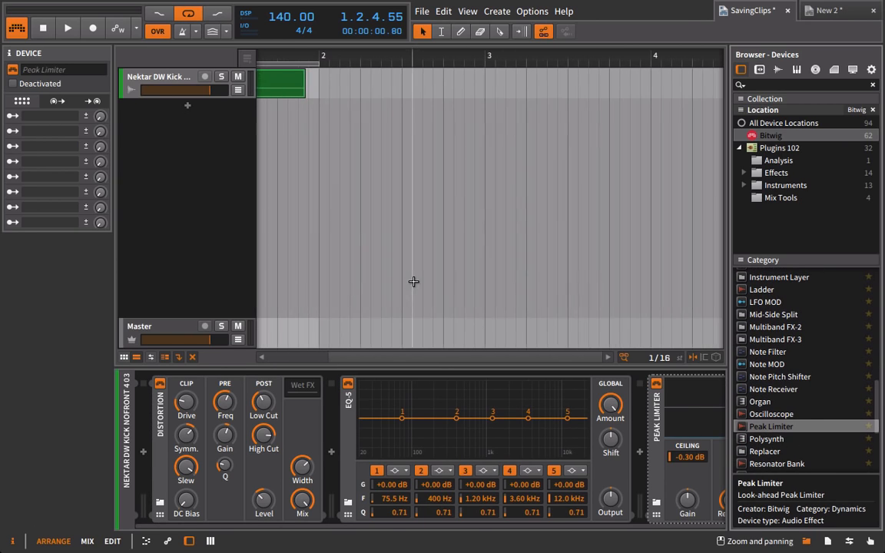
pyautogui.hscroll(3, 559, 474)
pyautogui.hscroll(-3, 535, 474)
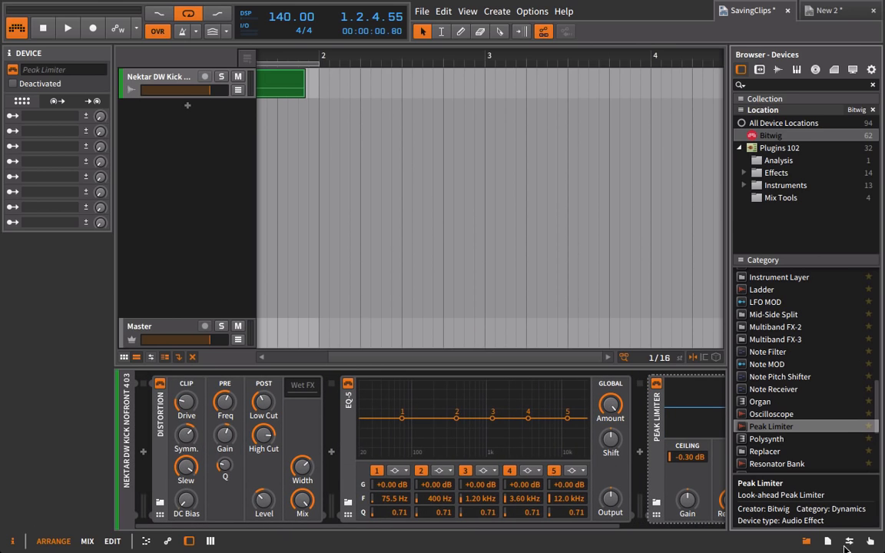
pyautogui.click(806, 542)
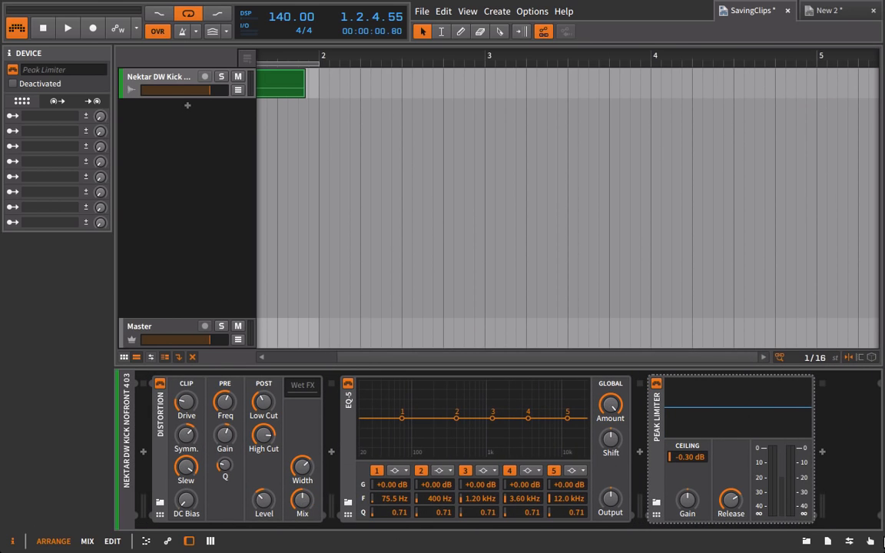
# Insert a Reverb between the EQ-5 and the Peak Limiter, and raise its reverb time to 2.04 s.
pyautogui.click(805, 541)
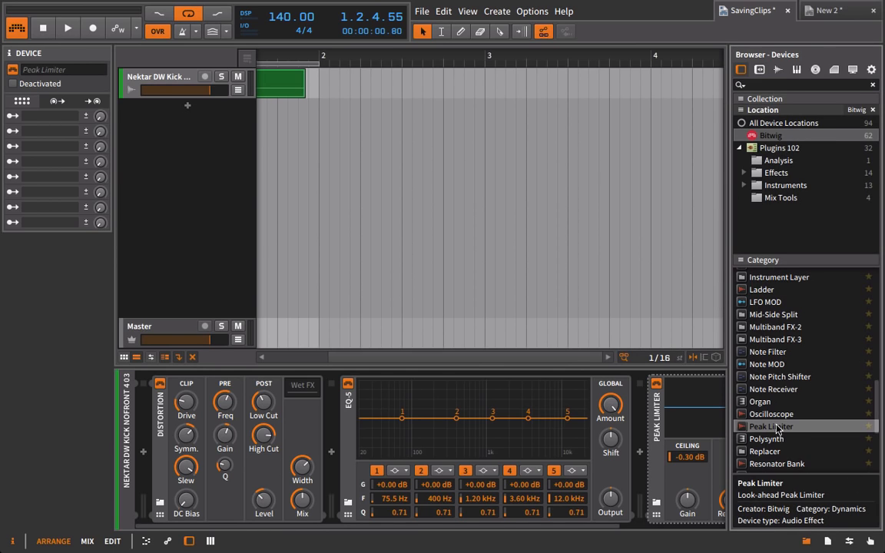
pyautogui.scroll(-4, 816, 446)
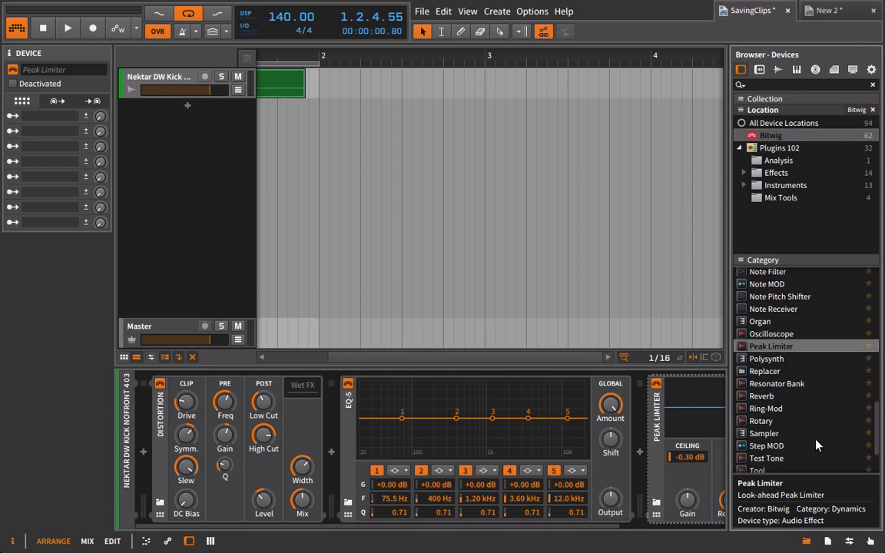
pyautogui.hscroll(3, 635, 421)
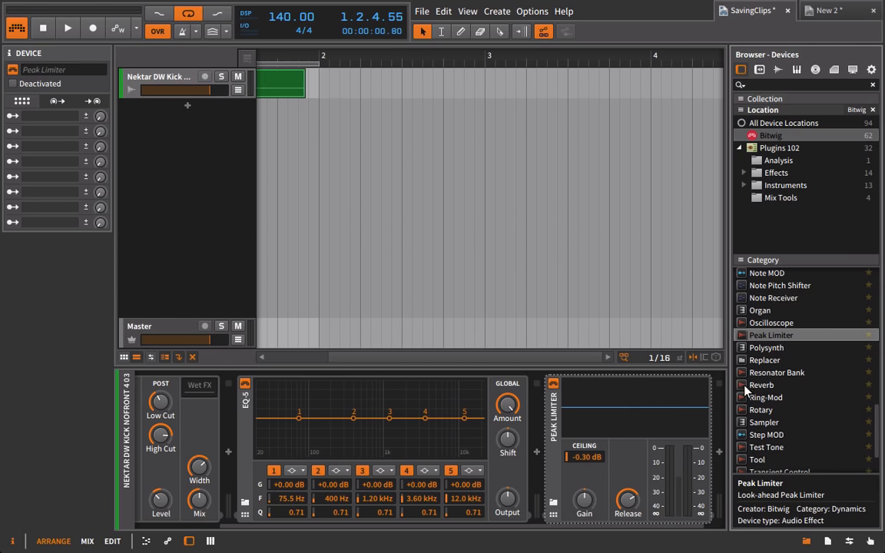
pyautogui.click(743, 384)
pyautogui.moveTo(541, 417); pyautogui.dragTo(538, 420)
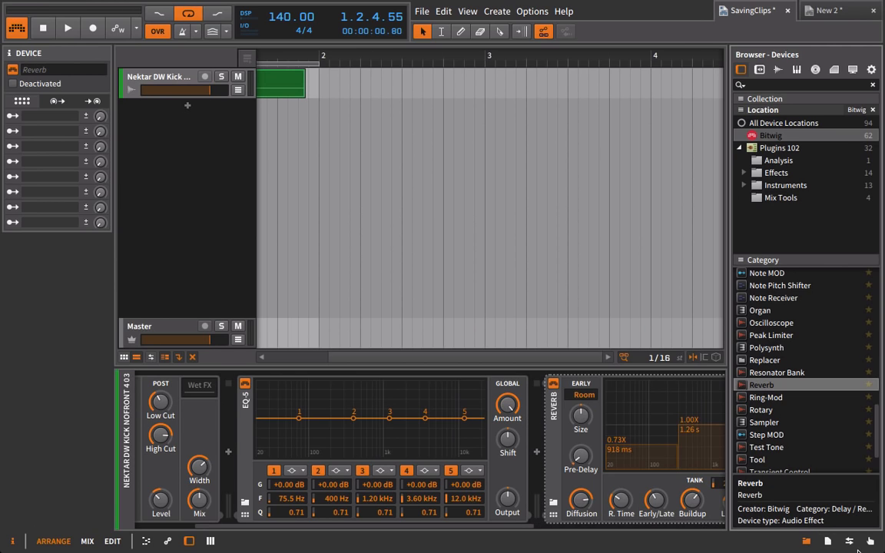
pyautogui.click(804, 542)
pyautogui.scroll(3, 622, 502)
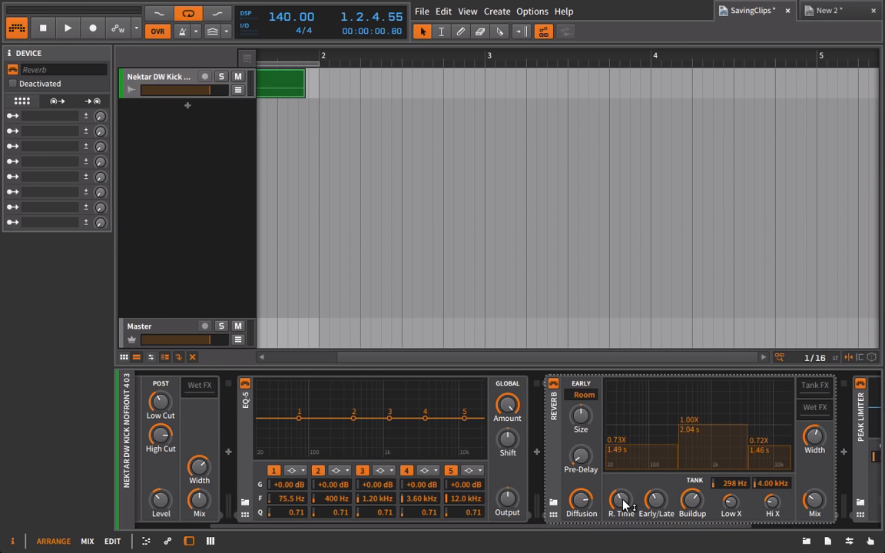
# With the kick loop playing, narrow the Distortion's stereo width and adjust its output level.
pyautogui.press('space')
pyautogui.hscroll(-3, 545, 460)
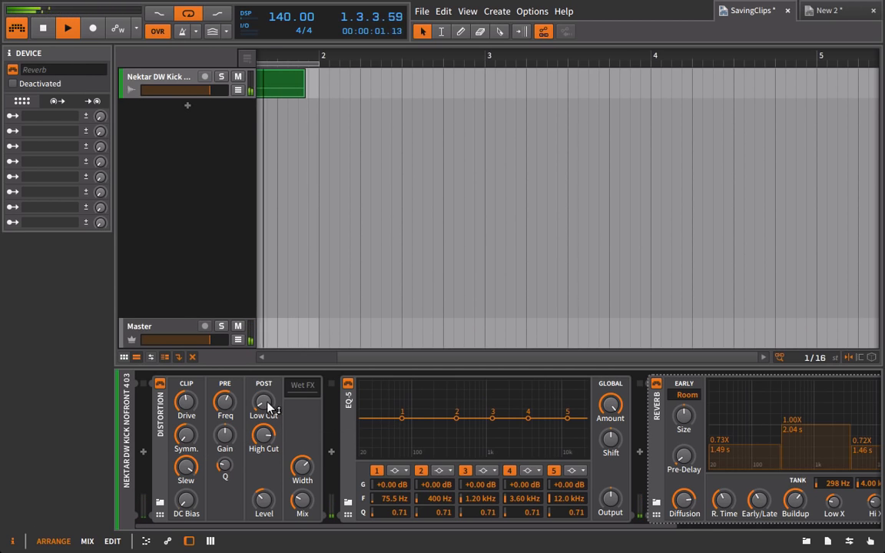
pyautogui.moveTo(321, 484); pyautogui.dragTo(321, 528)
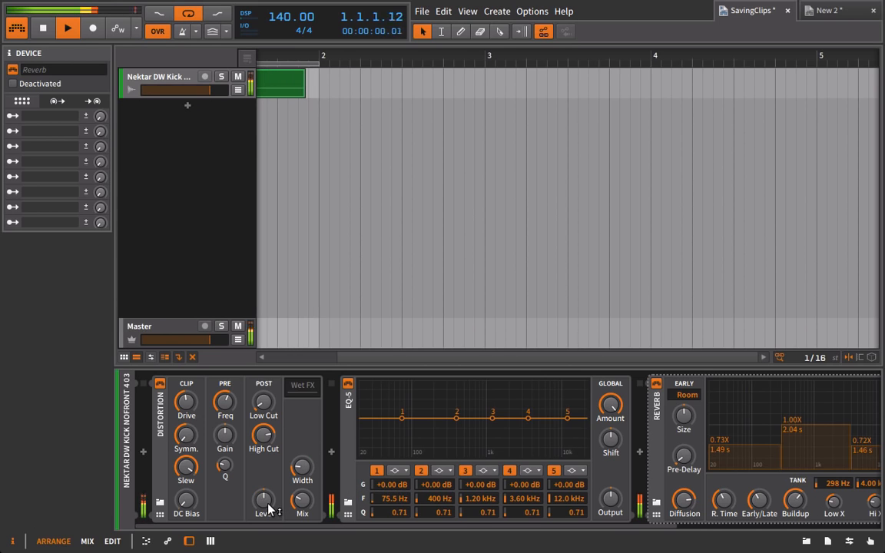
pyautogui.moveTo(269, 505); pyautogui.dragTo(269, 492)
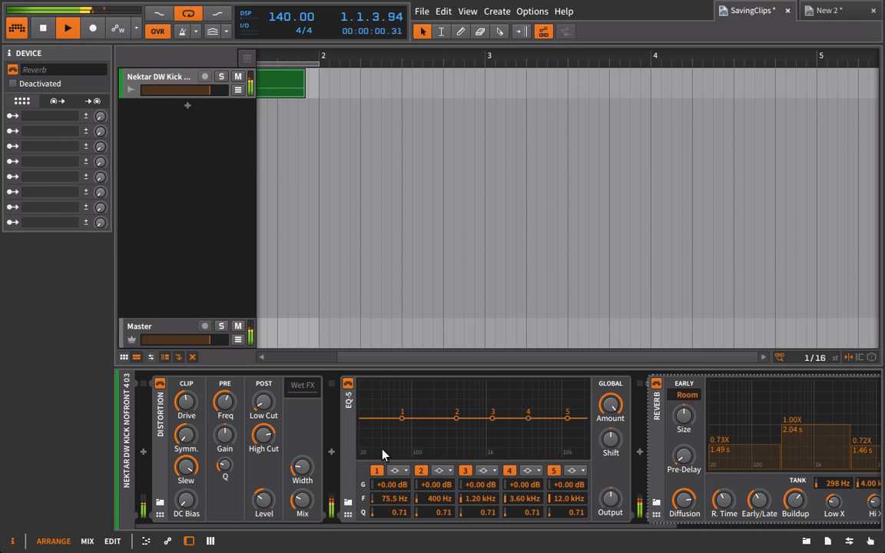
# Boost EQ-5 band 1 to +4.60 dB at 61.3 Hz.
pyautogui.moveTo(402, 418); pyautogui.dragTo(395, 412)
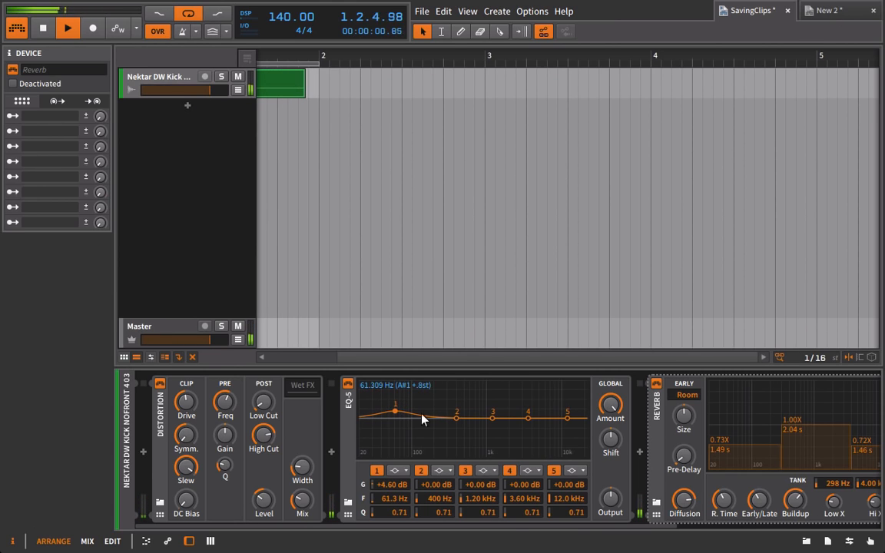
# Cut EQ-5 band 2 to -4.30 dB at 195 Hz and boost band 4 to +4.30 dB at 3.64 kHz.
pyautogui.moveTo(456, 418); pyautogui.dragTo(434, 424)
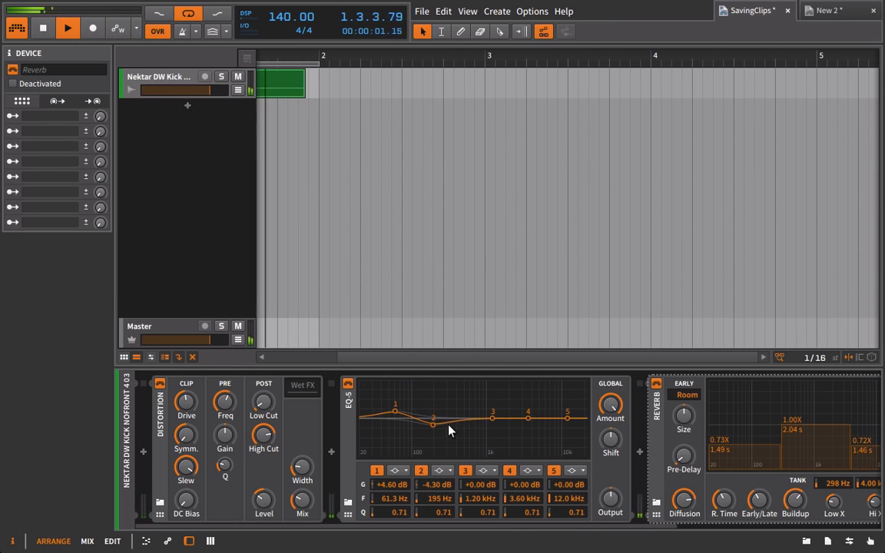
pyautogui.moveTo(528, 419)
pyautogui.mouseDown()
pyautogui.moveTo(521, 411)
pyautogui.moveTo(529, 412)
pyautogui.mouseUp()
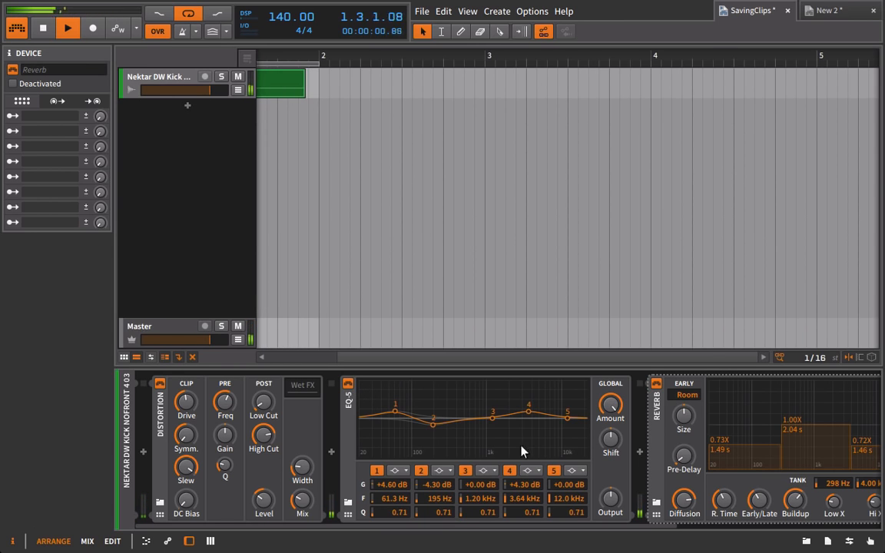
pyautogui.click(575, 471)
pyautogui.click(397, 471)
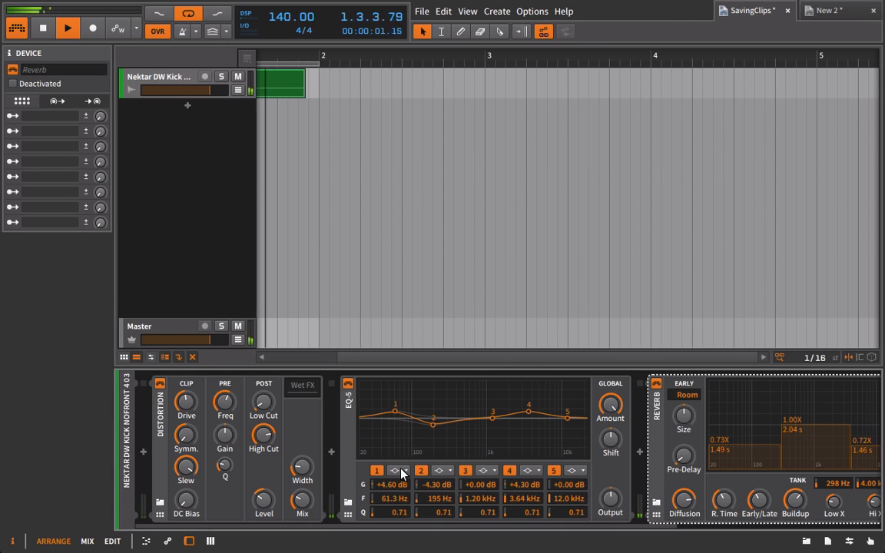
pyautogui.click(398, 471)
pyautogui.click(398, 472)
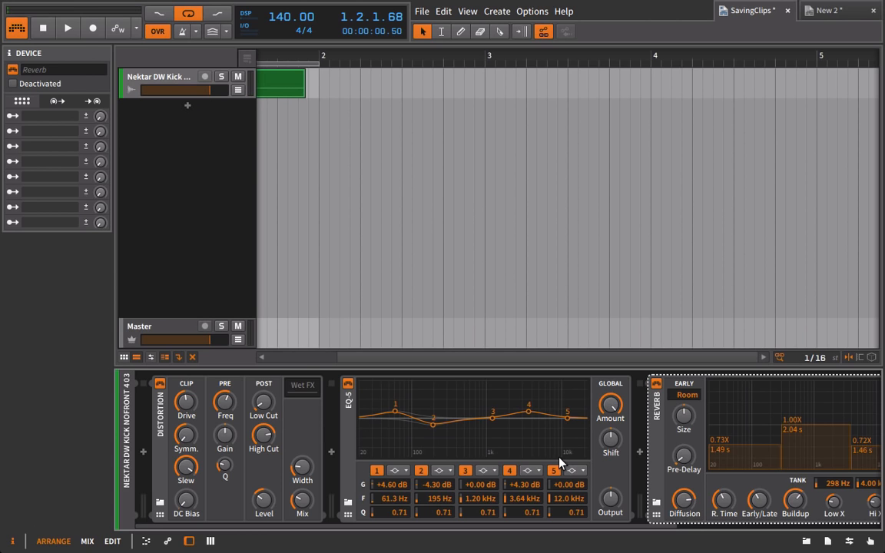
# With the kick loop playing, compare the Peak Limiter bypassed and active, and set its release to about 71.6 ms.
pyautogui.scroll(-5, 632, 424)
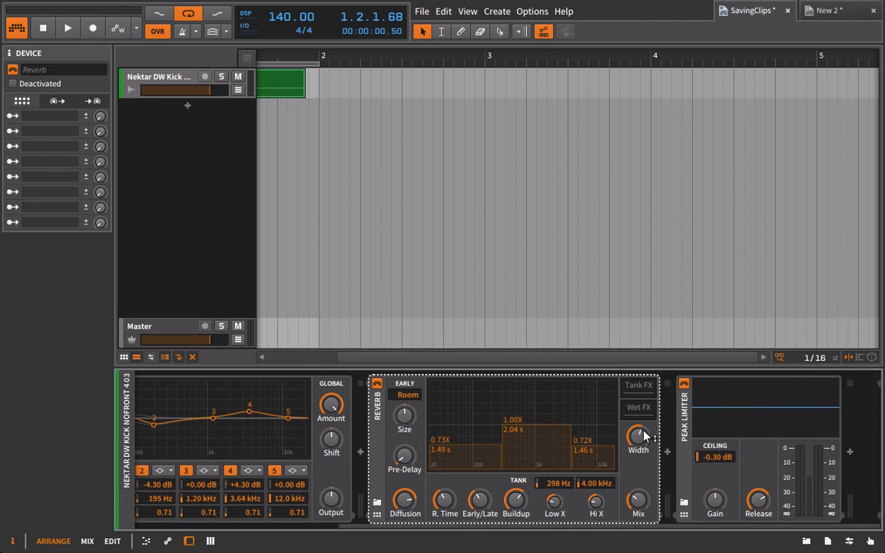
pyautogui.press('space')
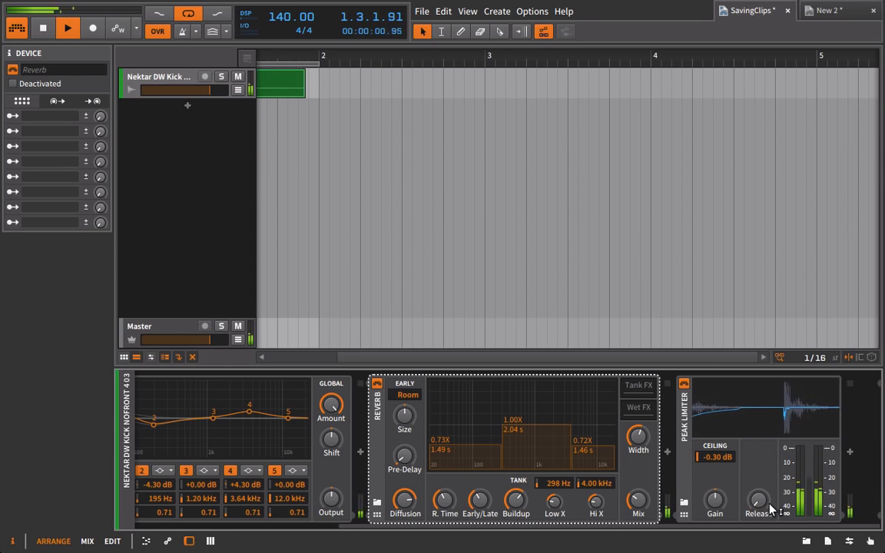
pyautogui.moveTo(758, 503); pyautogui.dragTo(758, 486)
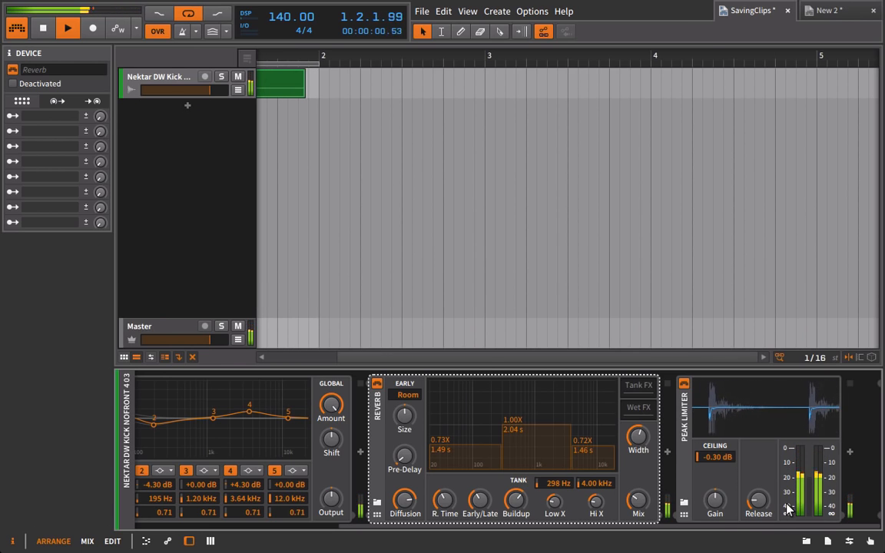
pyautogui.moveTo(712, 506)
pyautogui.mouseDown()
pyautogui.moveTo(711, 487)
pyautogui.moveTo(712, 497)
pyautogui.mouseUp()
pyautogui.doubleClick(712, 505)
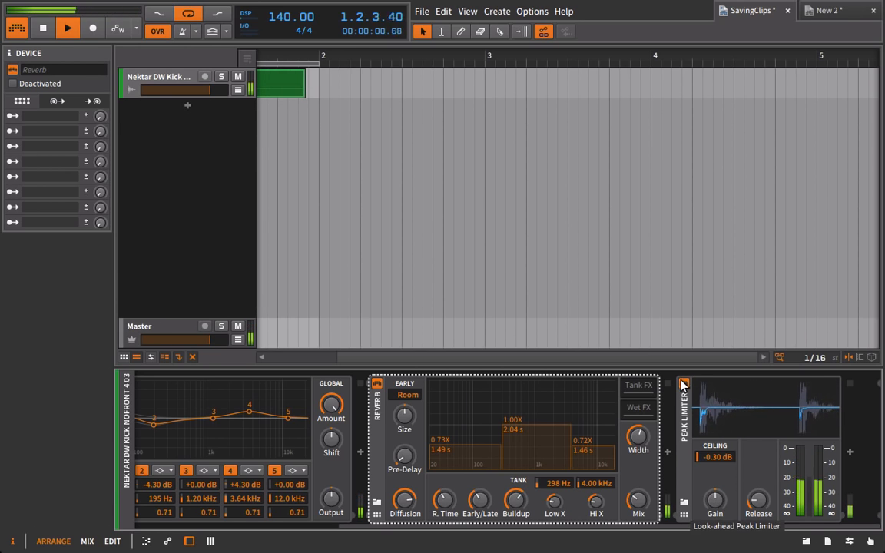
pyautogui.click(683, 384)
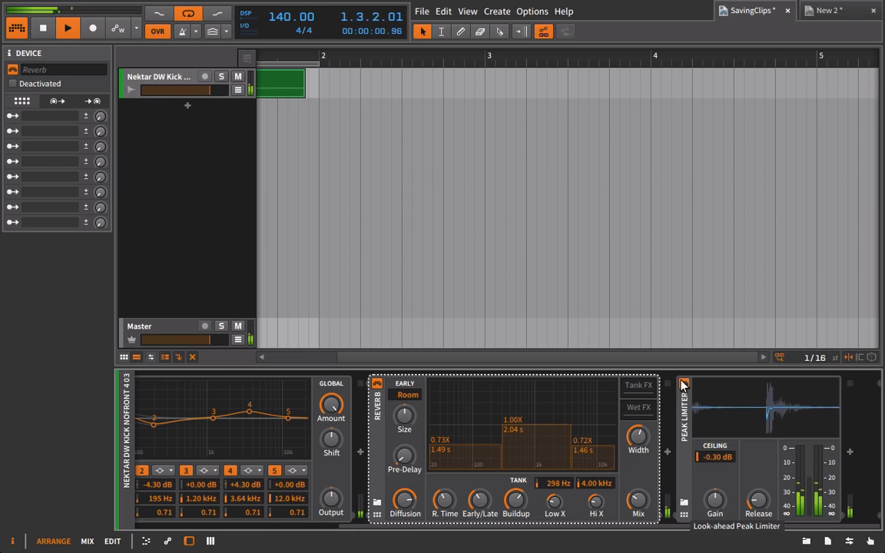
pyautogui.click(684, 384)
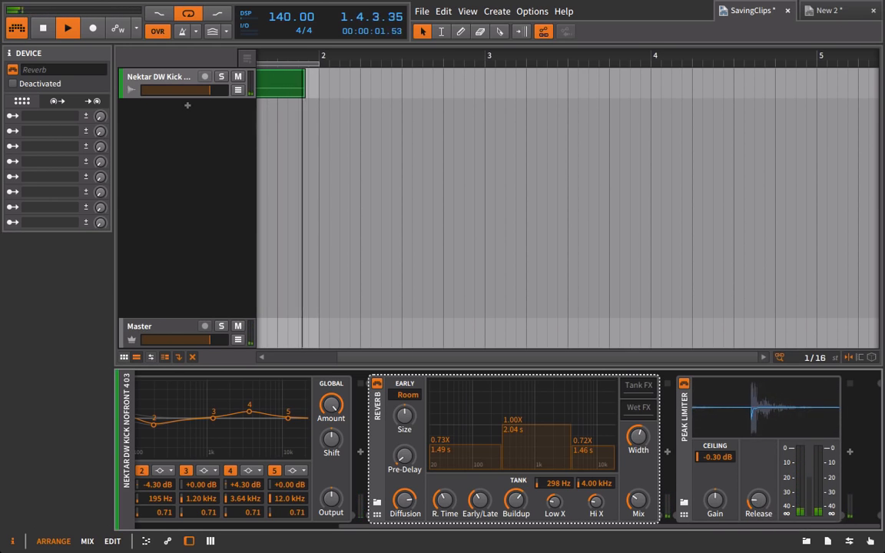
pyautogui.moveTo(755, 502); pyautogui.dragTo(755, 487)
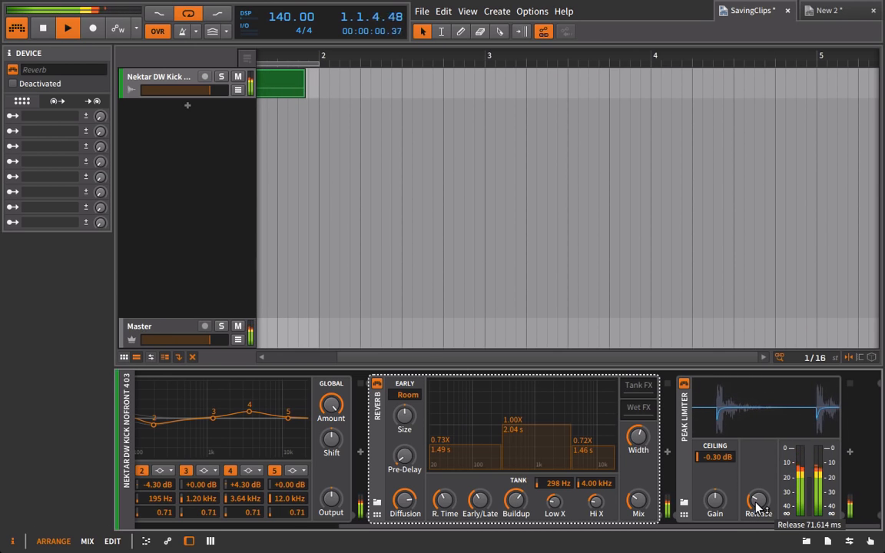
pyautogui.press('space')
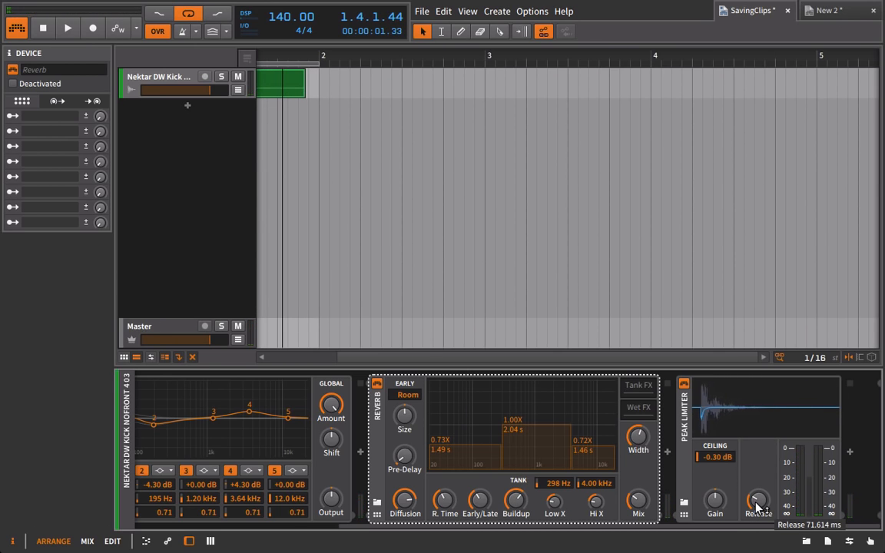
pyautogui.scroll(3, 756, 506)
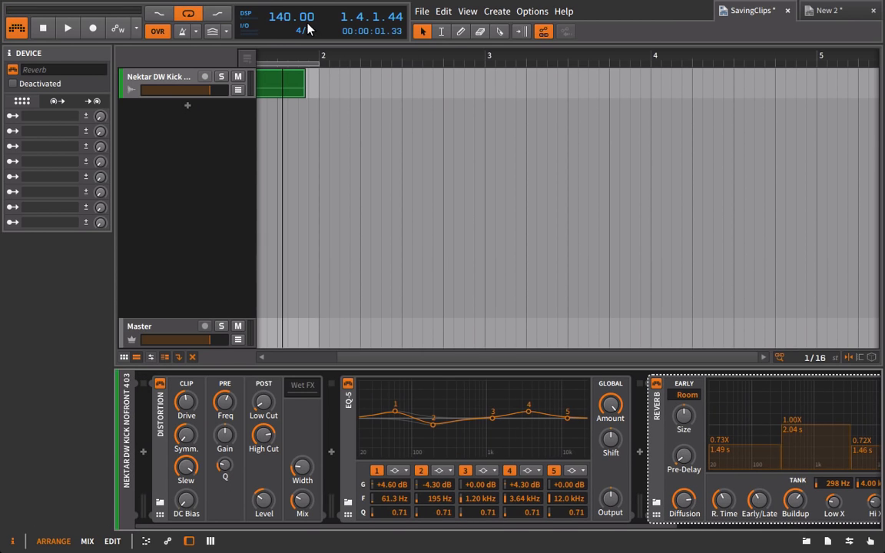
# Lengthen the arranger kick clip to 1.0.0.00 and audition it with transport looping turned off.
pyautogui.scroll(-5, 327, 55)
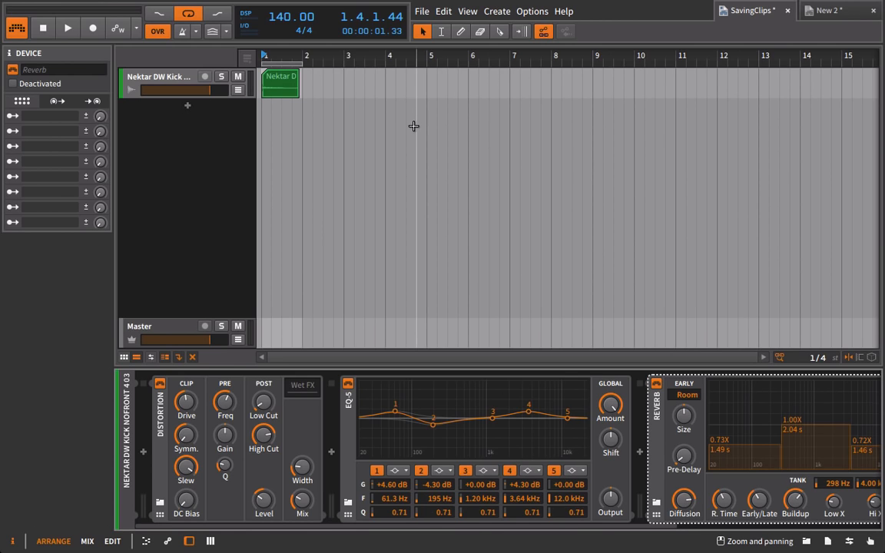
pyautogui.click(272, 85)
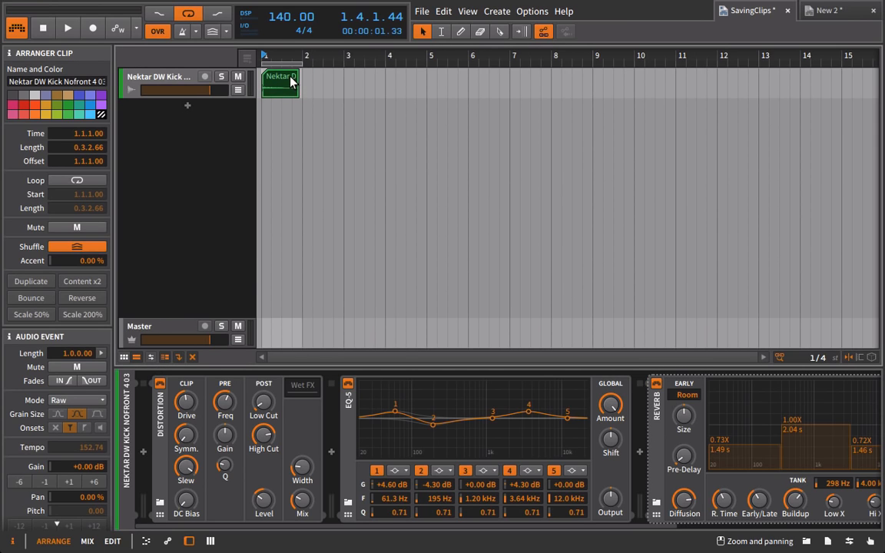
pyautogui.moveTo(297, 77); pyautogui.dragTo(319, 74)
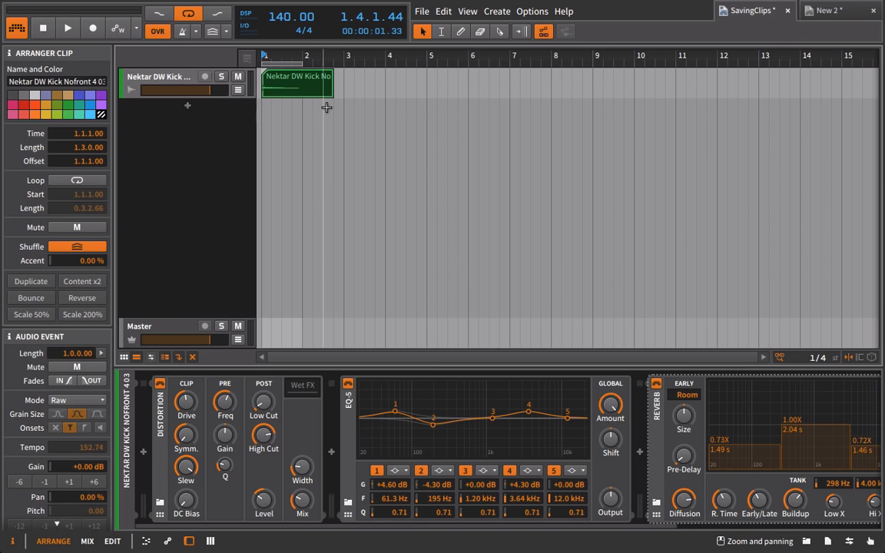
pyautogui.press('space')
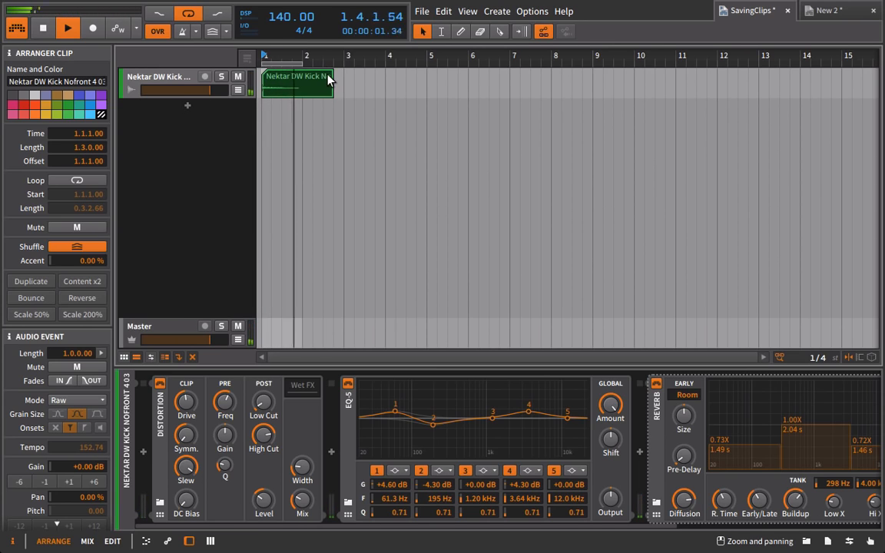
pyautogui.hotkey('ctrl', 'z')
pyautogui.hotkey('ctrl', 'z')
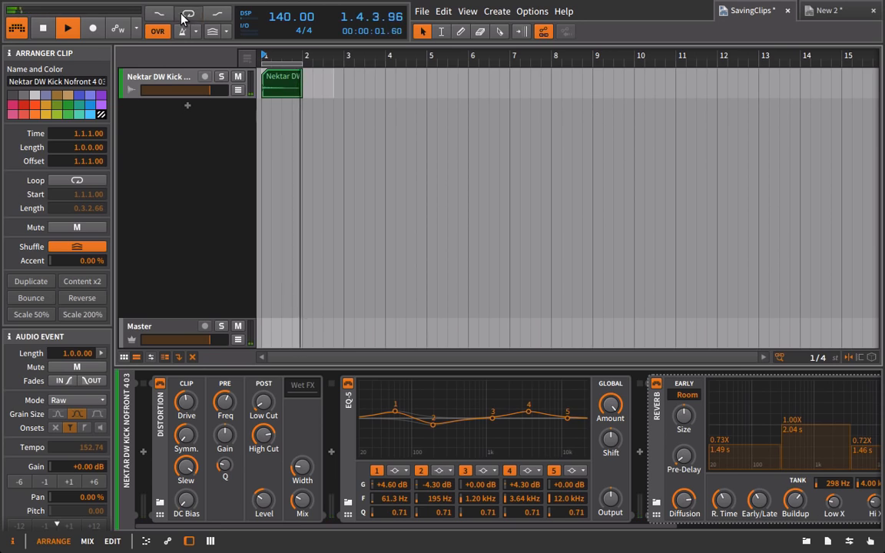
pyautogui.press('space')
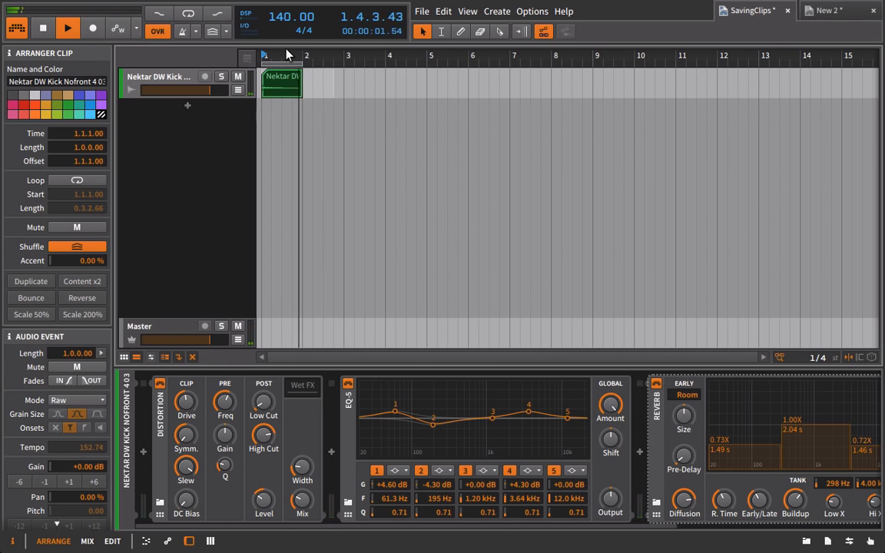
pyautogui.press('space')
# Bounce the kick clip to a new audio track, and solo that track for playback.
pyautogui.rightClick(266, 77)
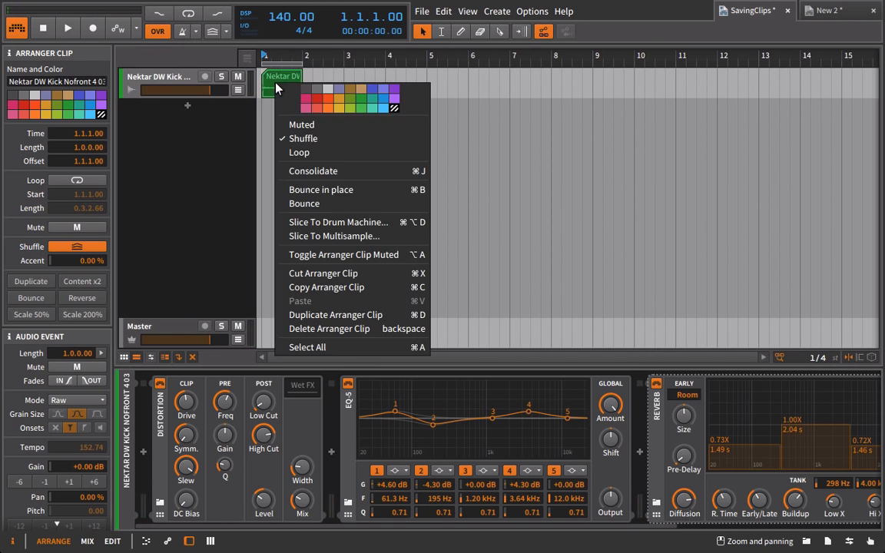
pyautogui.click(323, 203)
pyautogui.click(548, 391)
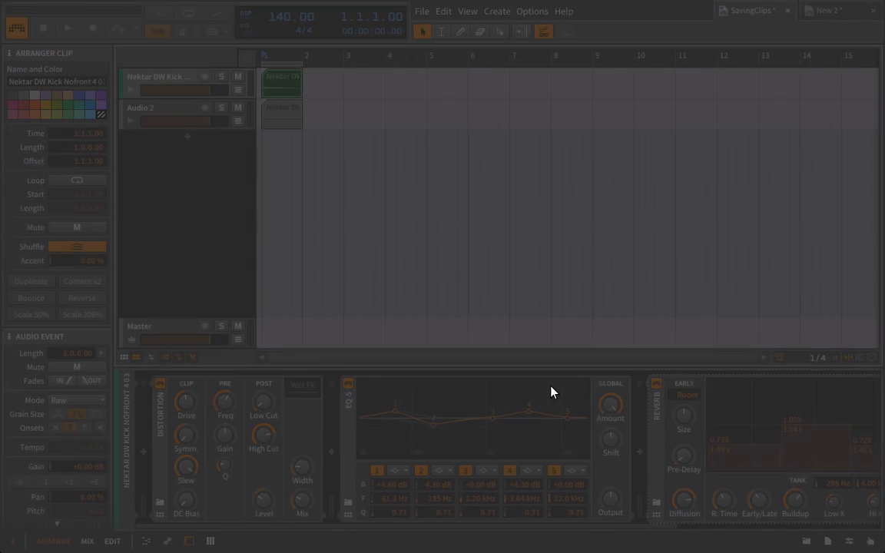
pyautogui.click(221, 108)
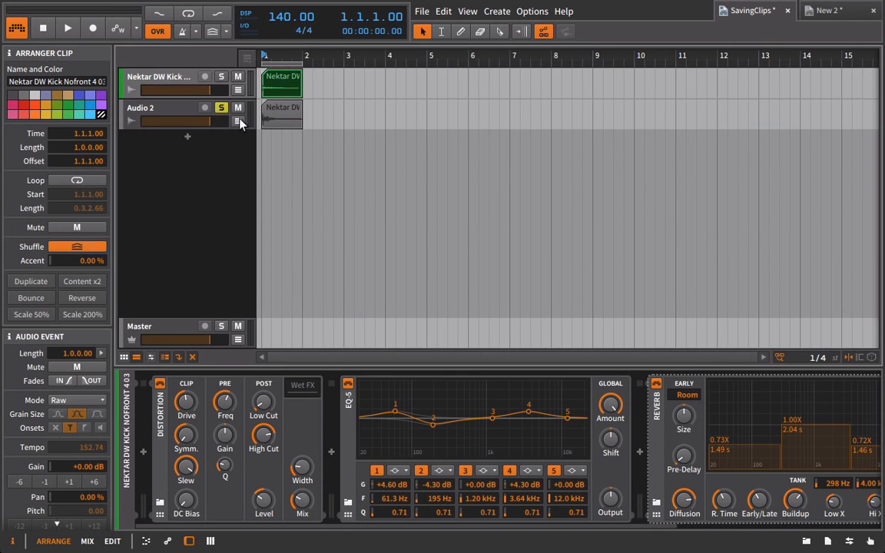
pyautogui.press('space')
pyautogui.click(166, 110)
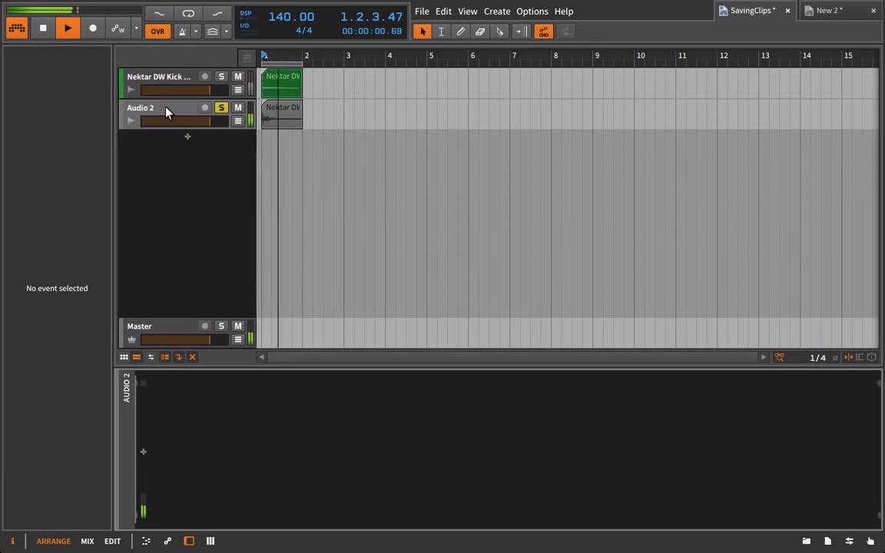
# Open the bounced kick clip in the detail editor, replay it and show its gain expression.
pyautogui.doubleClick(283, 112)
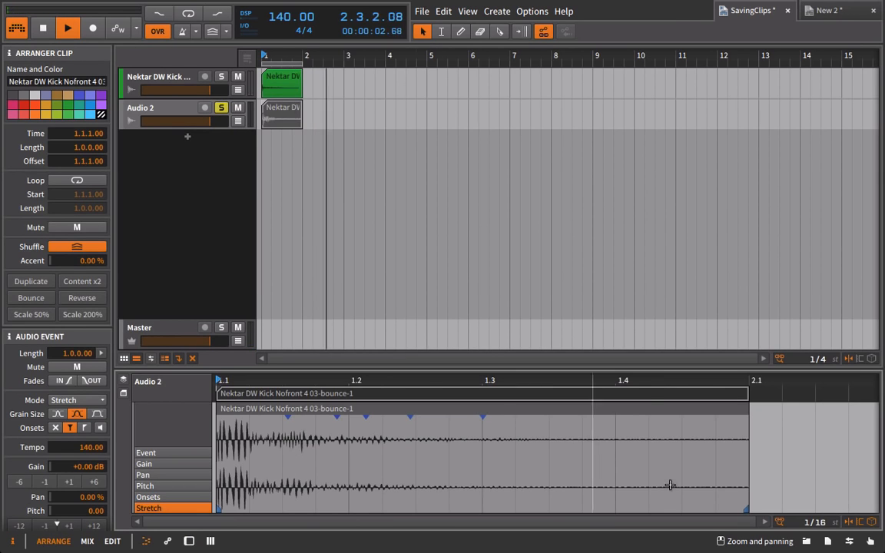
pyautogui.press('space')
pyautogui.press('space')
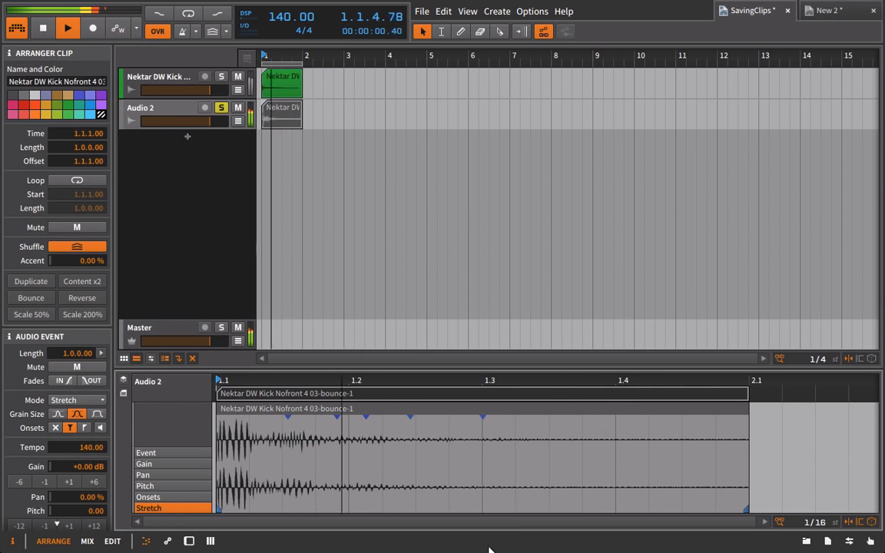
pyautogui.click(163, 464)
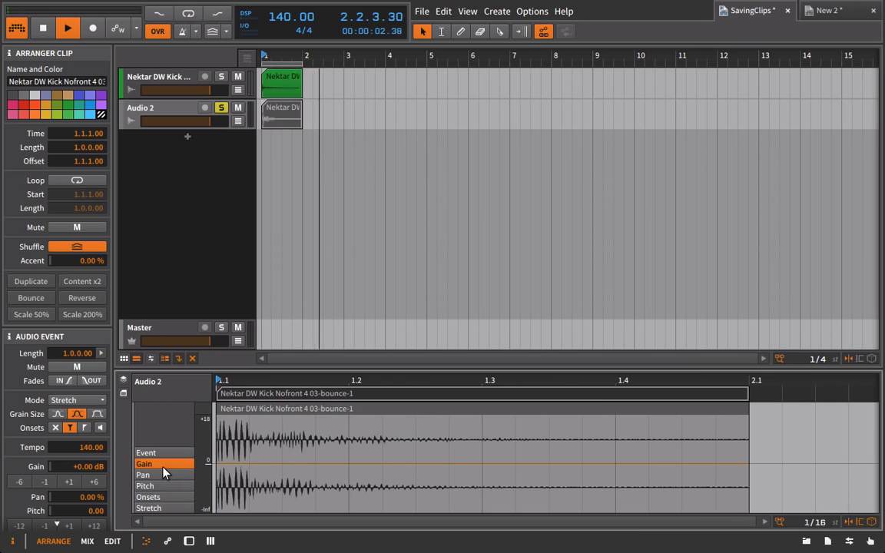
pyautogui.press('space')
# Add a curved gain fade from about 1.3.3 down to -inf at the end of the bounced clip.
pyautogui.click(552, 464)
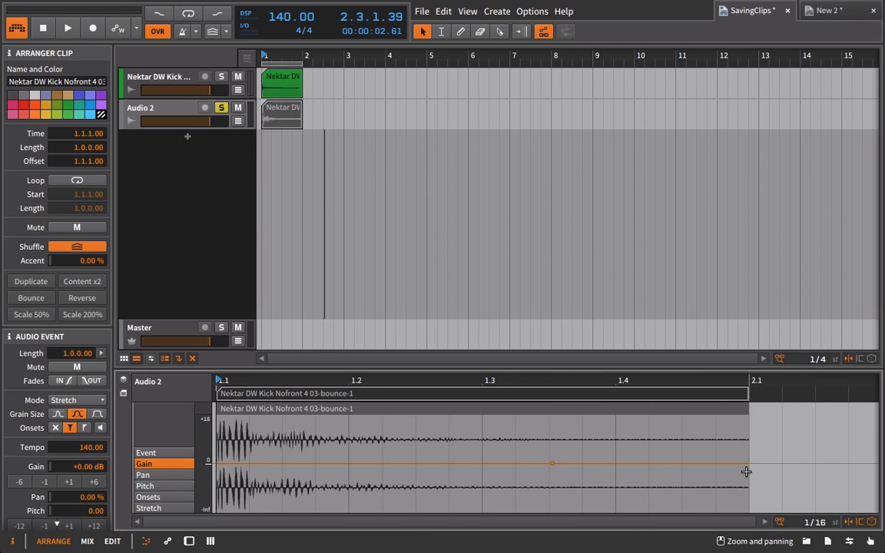
pyautogui.moveTo(747, 465); pyautogui.dragTo(749, 508)
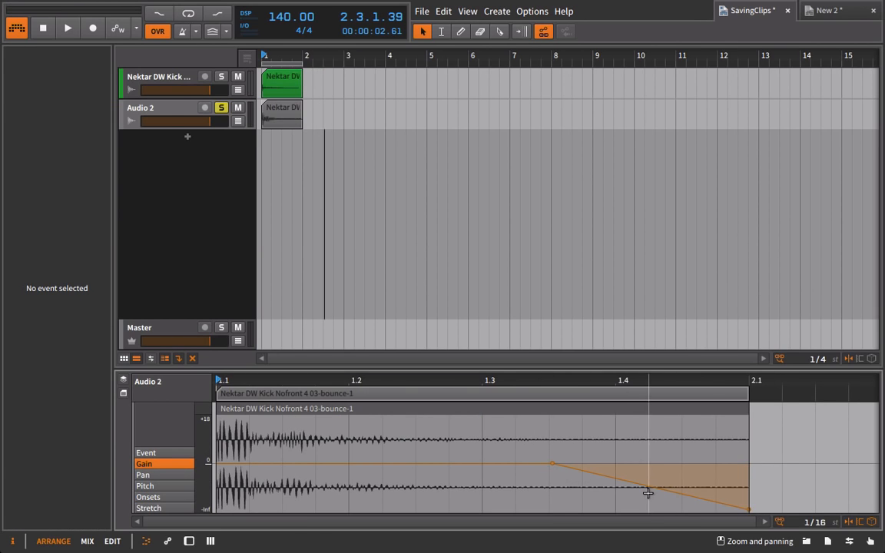
pyautogui.press('space')
pyautogui.moveTo(642, 488); pyautogui.dragTo(633, 460)
pyautogui.press('space')
pyautogui.press('space')
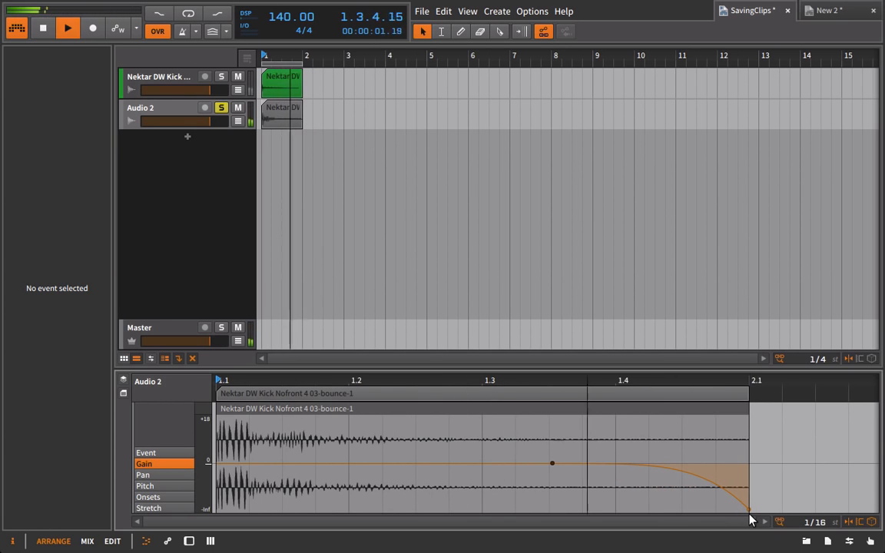
# Raise the gain curve's end point to +18.1 dB and enable a fade-out on the bounced audio event.
pyautogui.moveTo(749, 509); pyautogui.dragTo(750, 424)
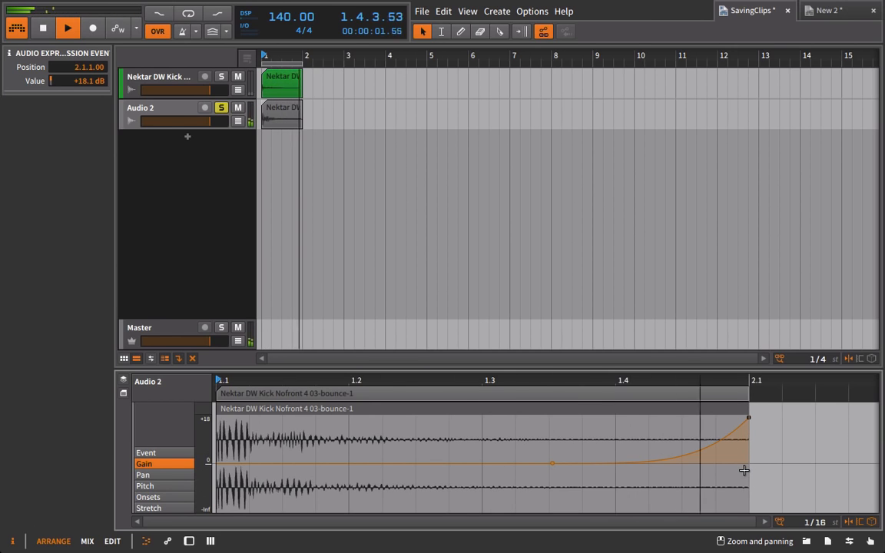
pyautogui.press('space')
pyautogui.click(733, 397)
pyautogui.click(726, 409)
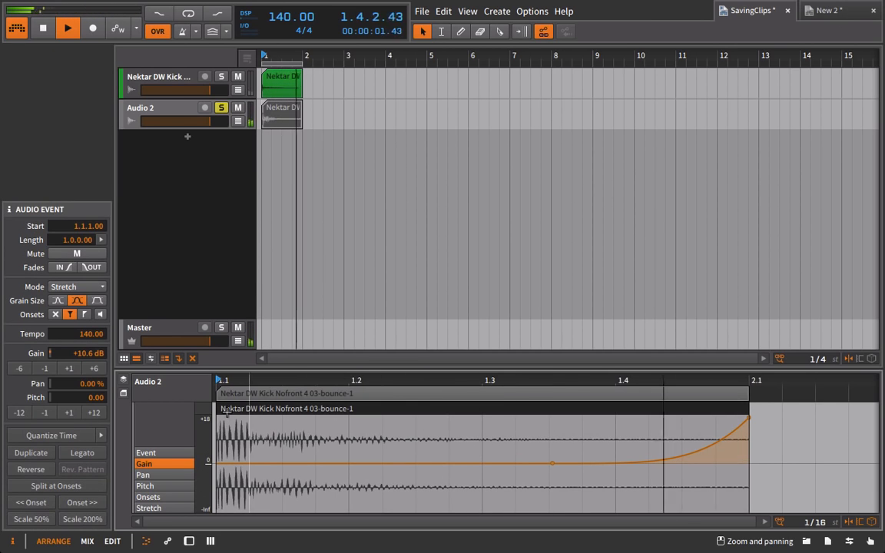
pyautogui.click(84, 268)
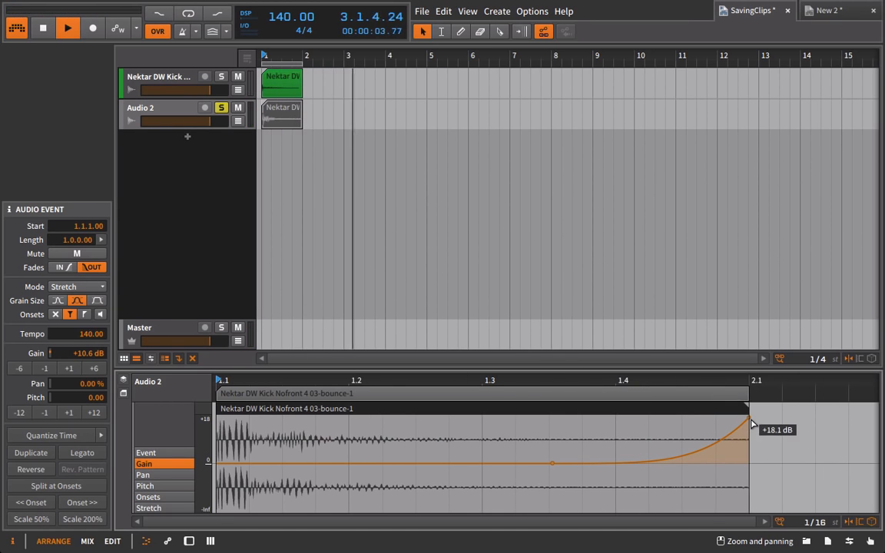
# Add a pitch expression ramp falling steeply from about 1.3.3 to the end of the bounced clip.
pyautogui.click(145, 486)
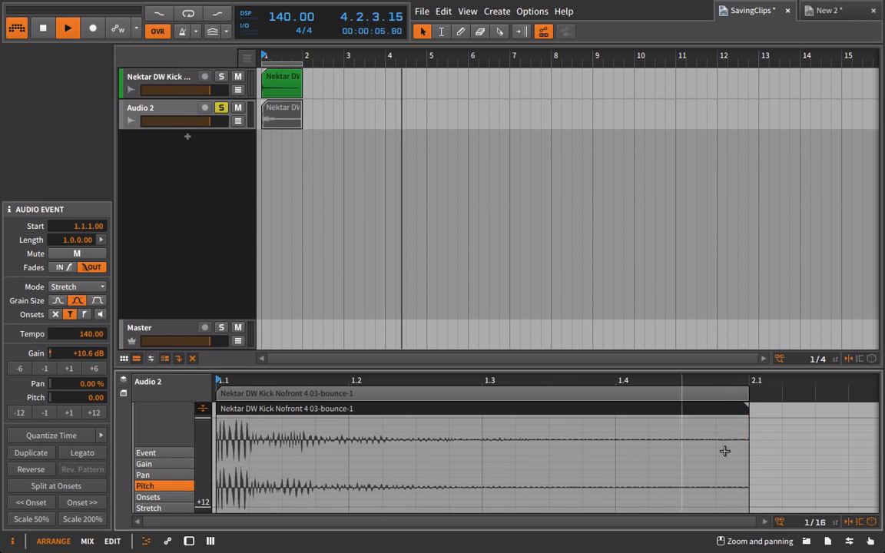
pyautogui.scroll(-5, 658, 451)
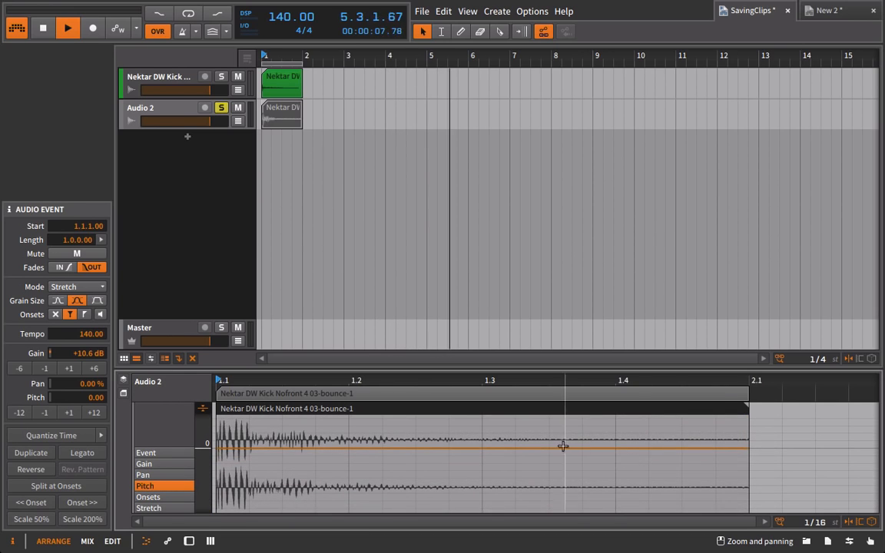
pyautogui.click(562, 447)
pyautogui.moveTo(749, 449); pyautogui.dragTo(747, 545)
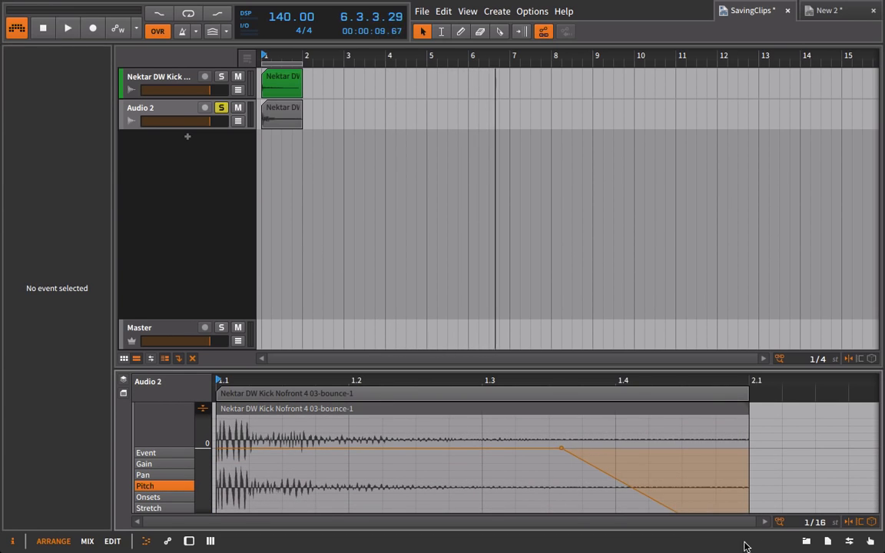
# Lower the end point of the bounced clip's pitch ramp to -24.00 and play the result.
pyautogui.moveTo(749, 470); pyautogui.dragTo(749, 547)
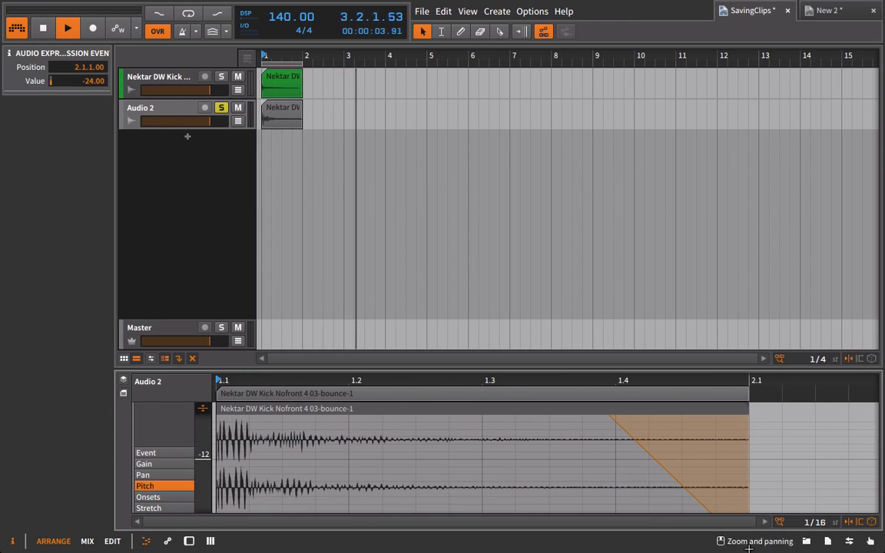
pyautogui.press('space')
pyautogui.press('space')
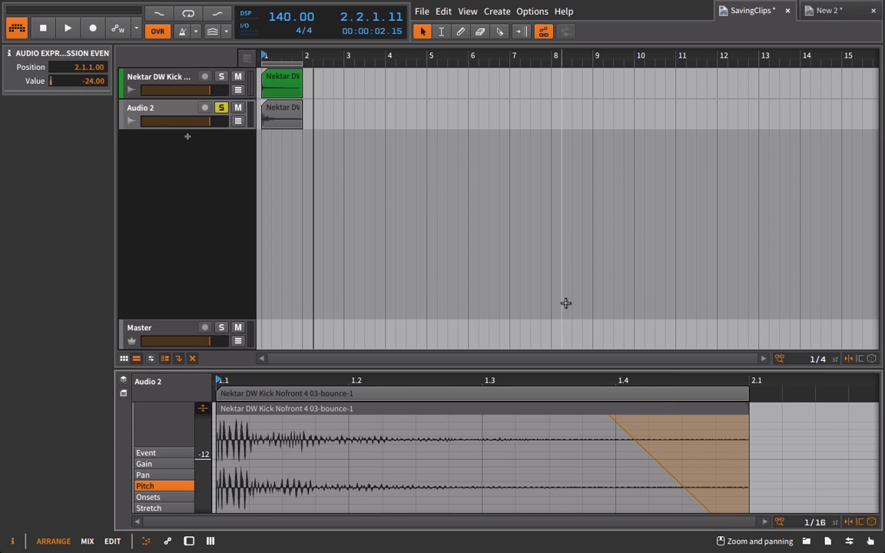
# Browse the library's Clips location and add the bounced kick clip from the Audio 2 track to My Library.
pyautogui.scroll(-5, 335, 94)
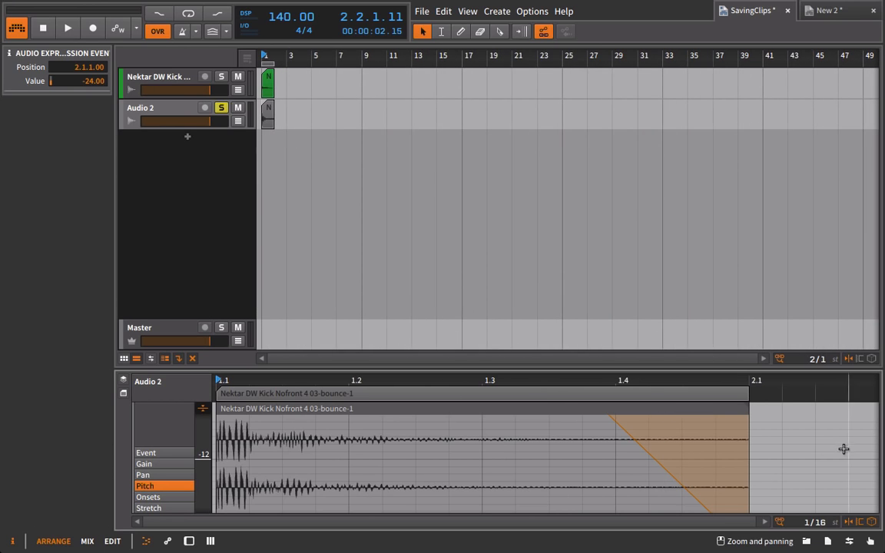
pyautogui.click(805, 542)
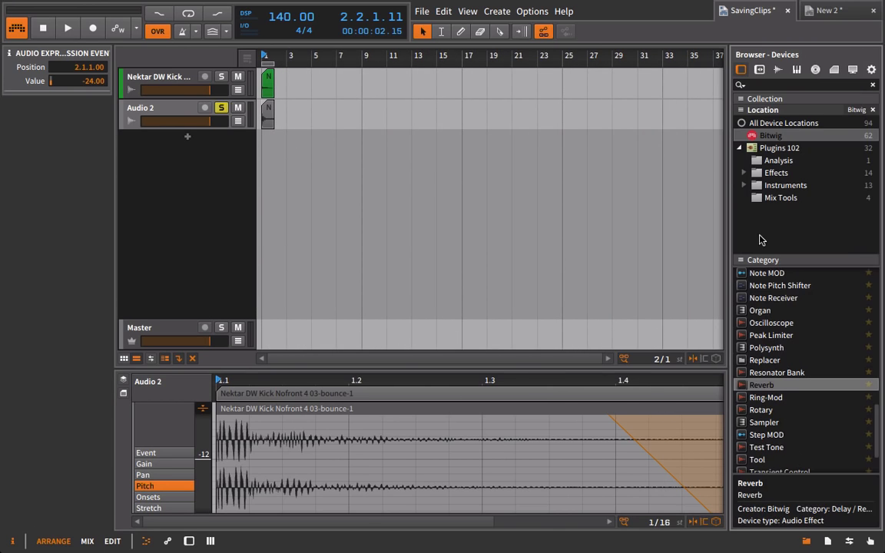
pyautogui.click(853, 71)
pyautogui.click(836, 71)
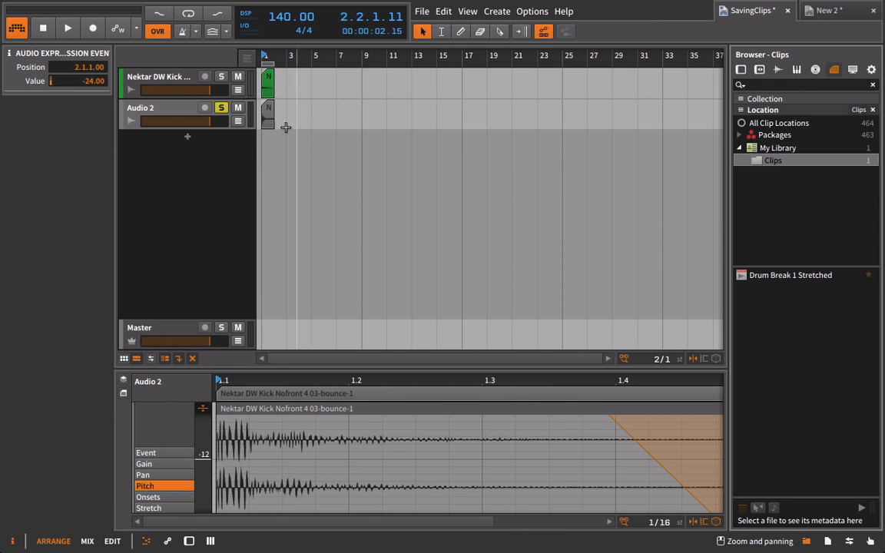
pyautogui.click(269, 120)
pyautogui.moveTo(268, 120); pyautogui.dragTo(792, 219)
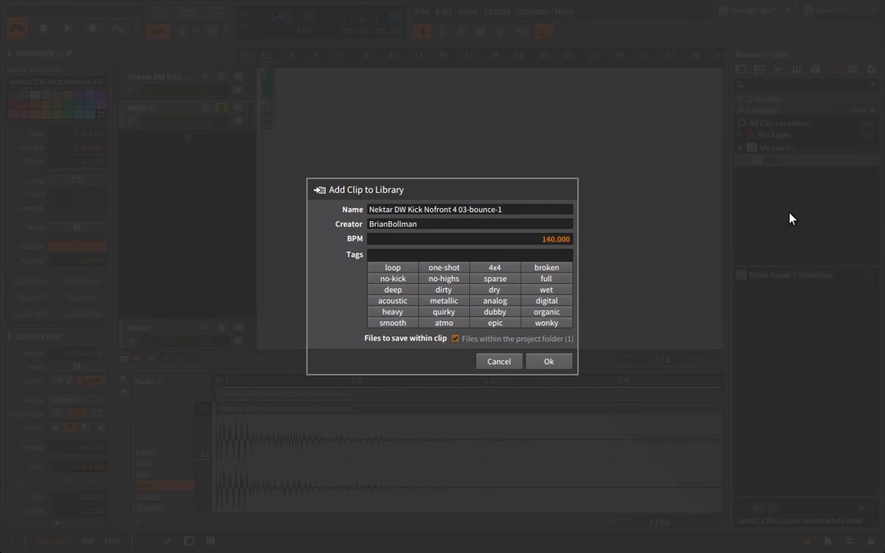
# Name the library clip Kick1, tag it one-shot and save it.
pyautogui.click(429, 209)
pyautogui.press('BackSpace')
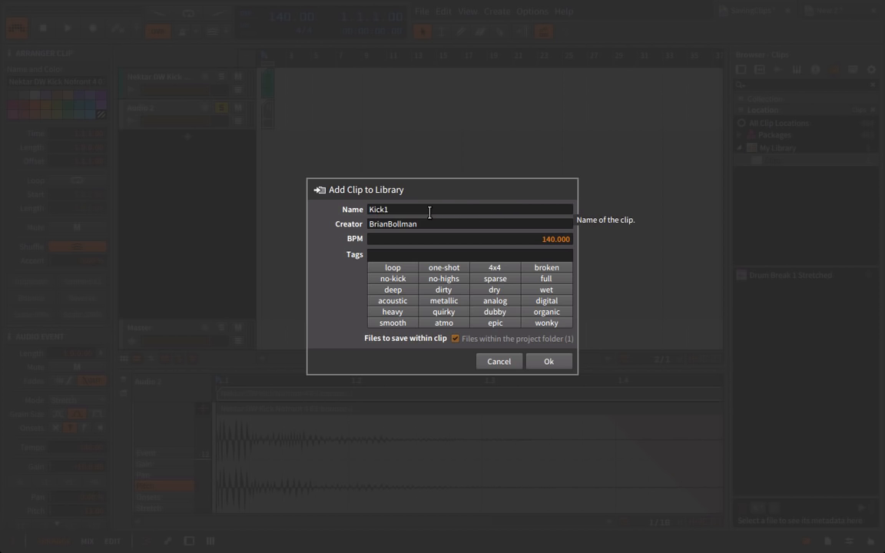
pyautogui.click(445, 271)
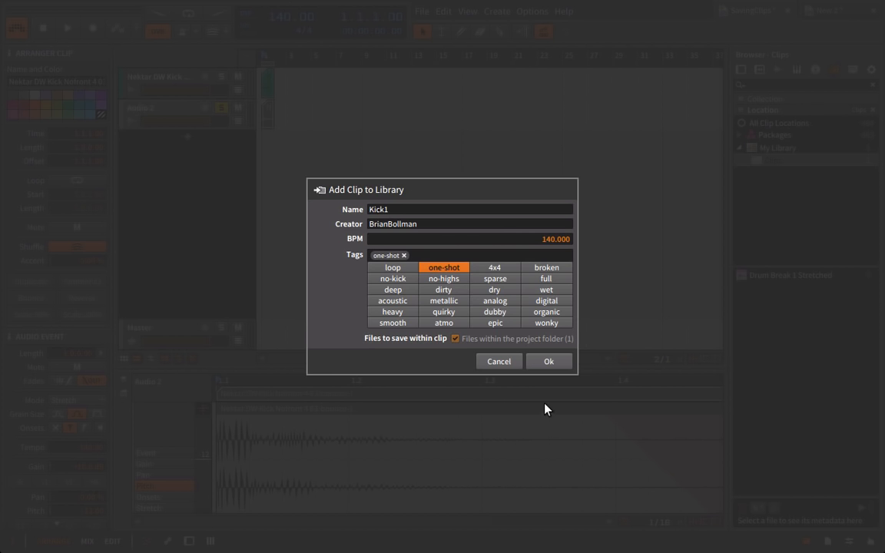
pyautogui.click(547, 362)
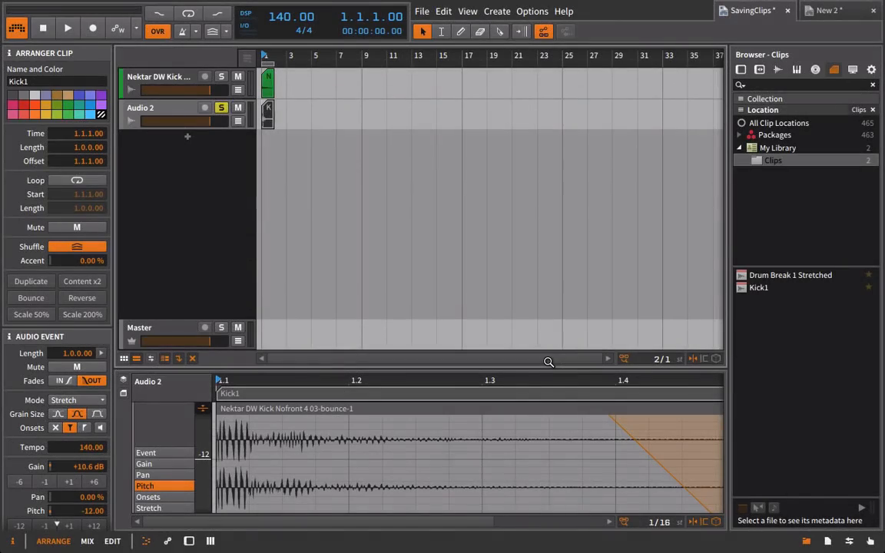
pyautogui.rightClick(764, 159)
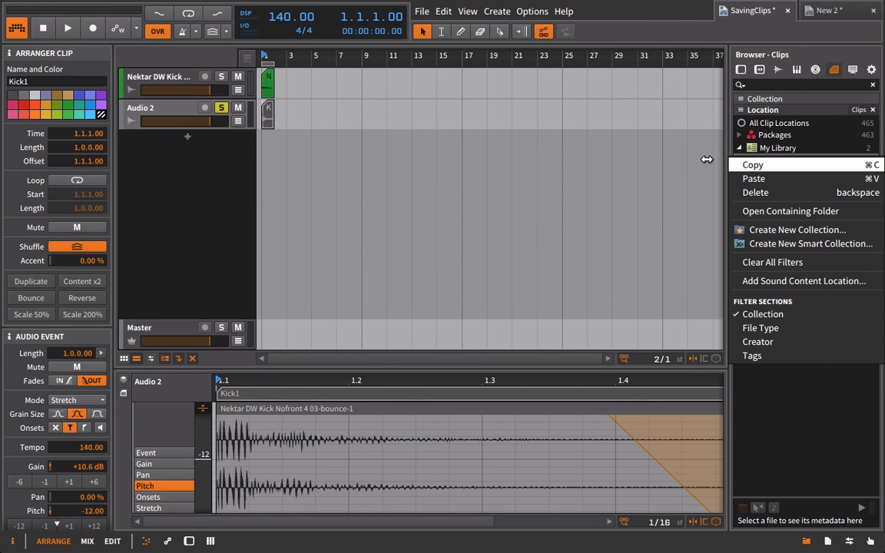
pyautogui.click(652, 166)
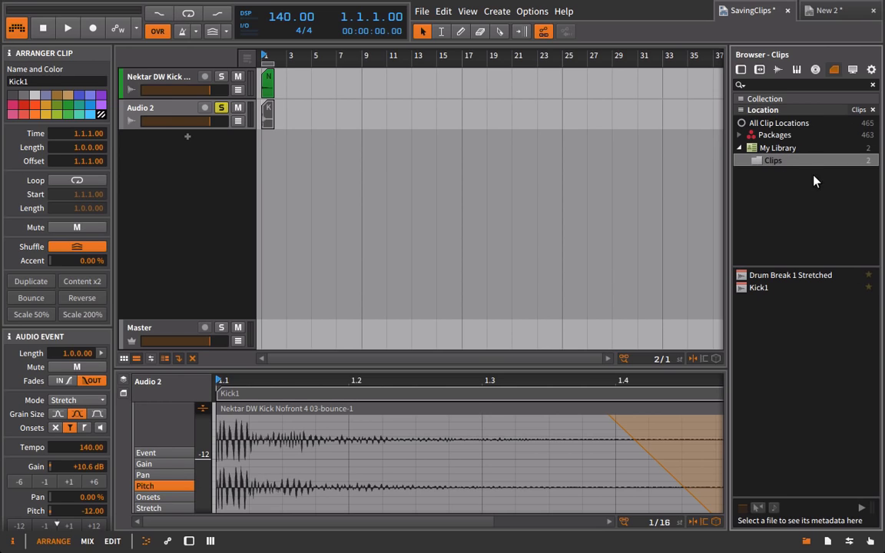
pyautogui.rightClick(784, 176)
pyautogui.click(765, 171)
pyautogui.rightClick(762, 192)
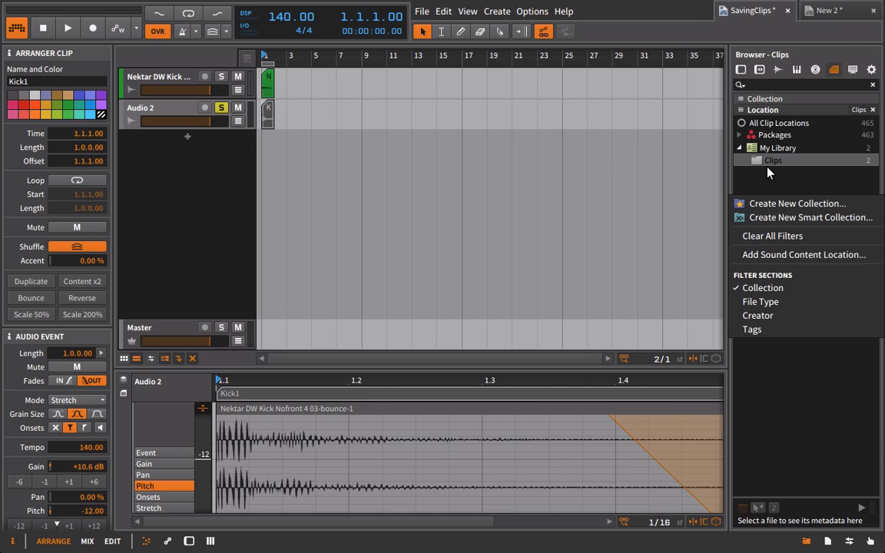
pyautogui.click(767, 168)
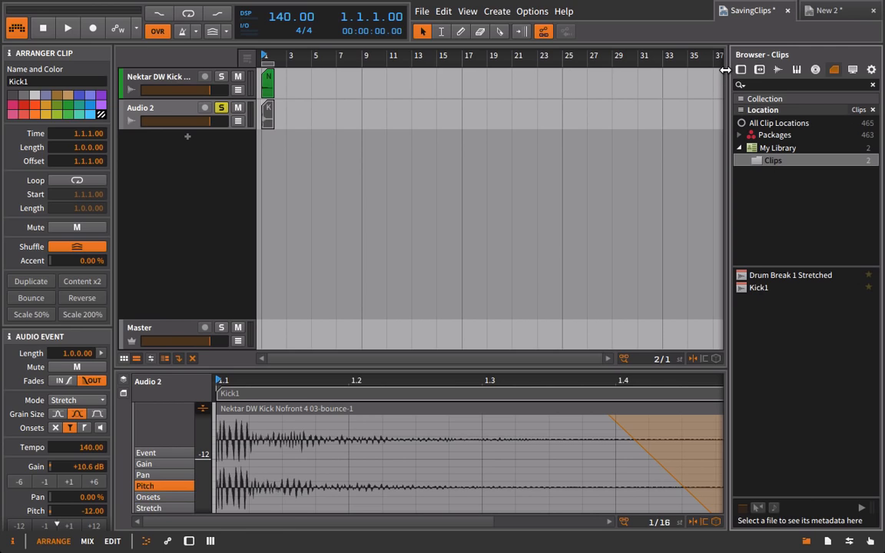
# Create a clip collection named Kick Drums and add the Kick1 clip to it.
pyautogui.click(740, 100)
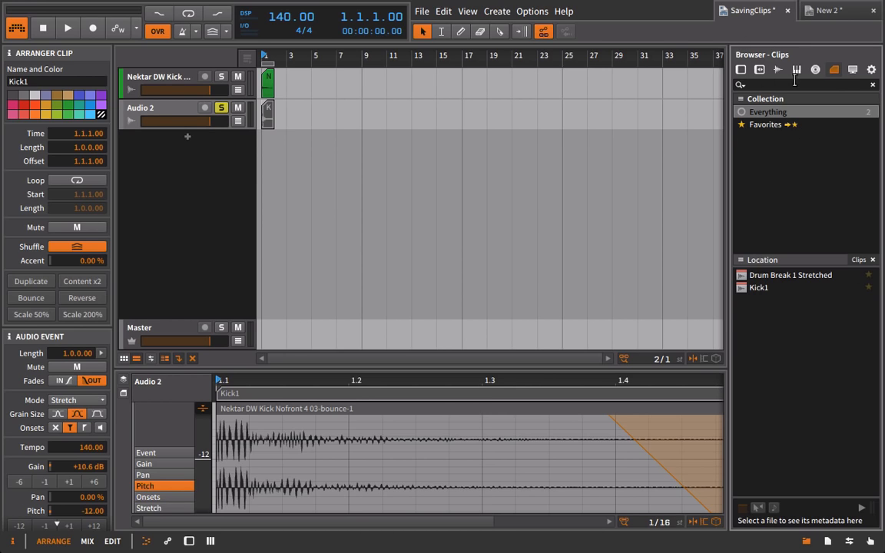
pyautogui.rightClick(731, 179)
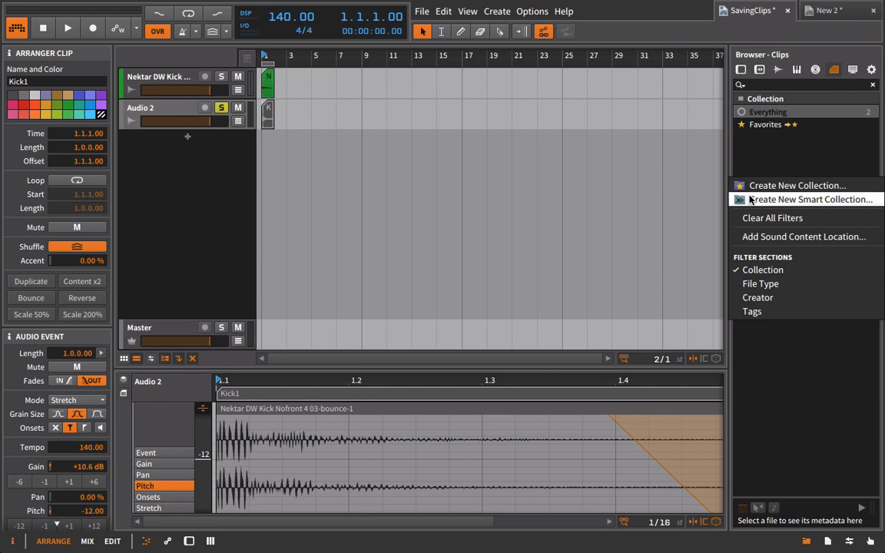
pyautogui.click(797, 186)
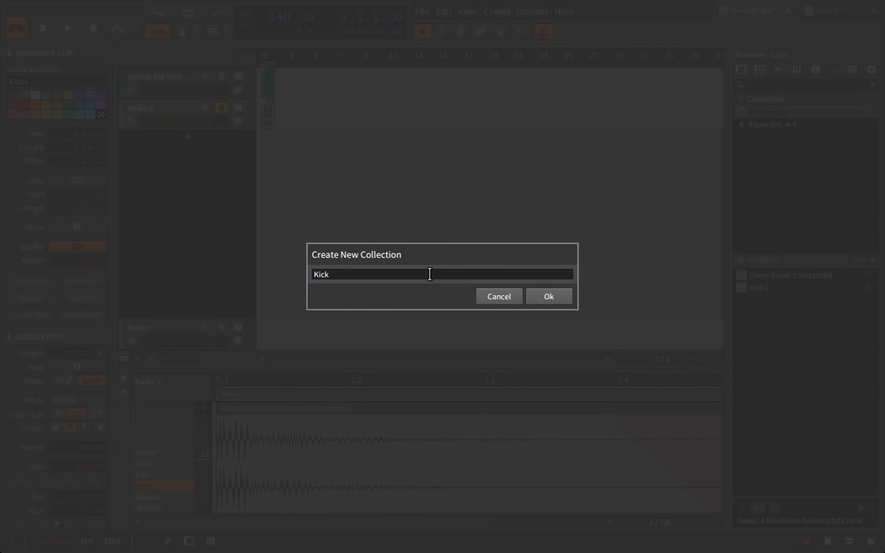
pyautogui.write('Kick Drums')
pyautogui.press('Return')
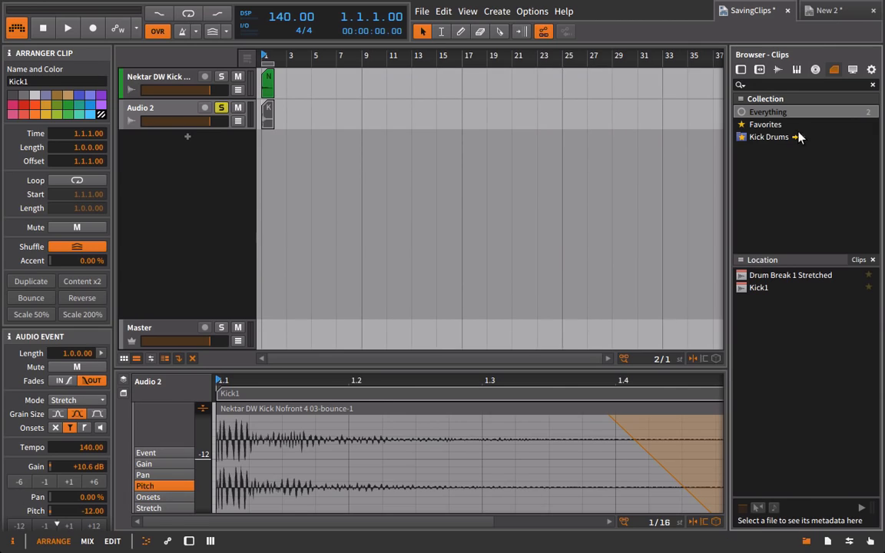
pyautogui.click(759, 290)
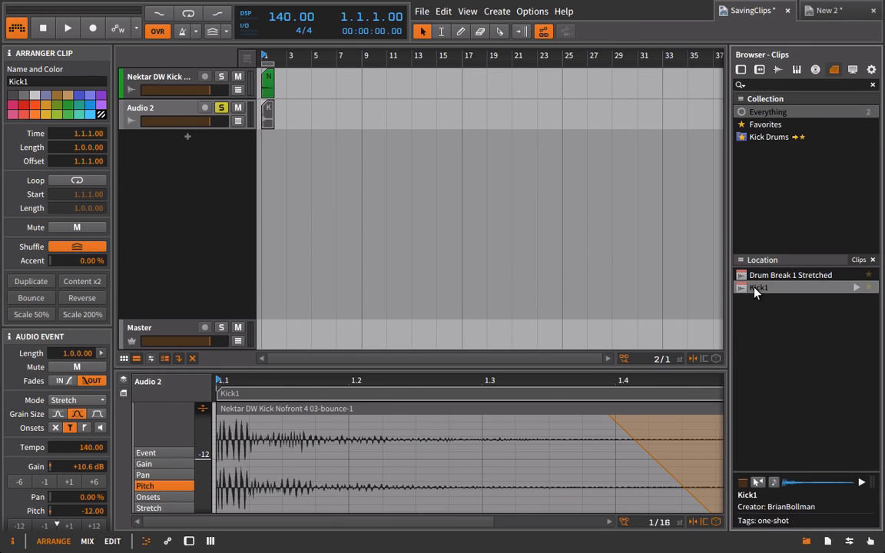
pyautogui.moveTo(760, 290); pyautogui.dragTo(772, 139)
# In the New 2 project, place Kick1 from the Kick Drums collection at 1.1 on a new track below the drum break and solo it.
pyautogui.click(821, 10)
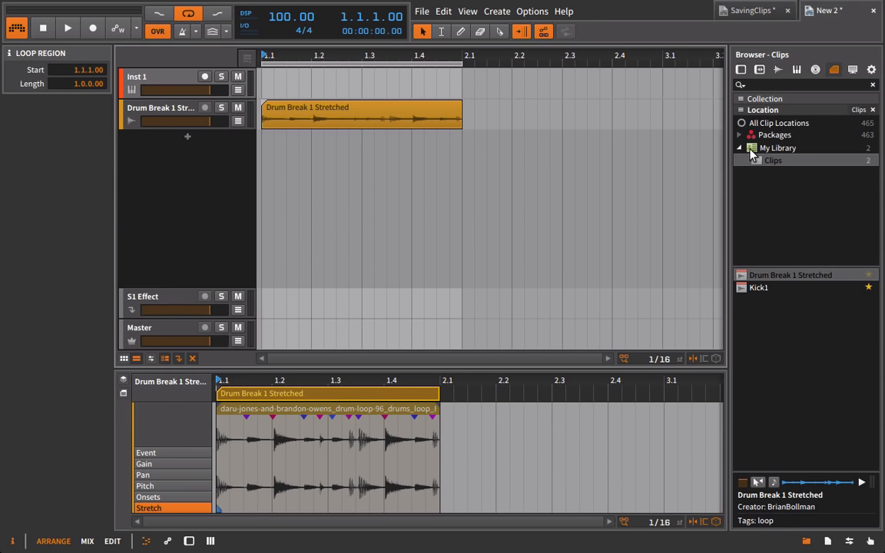
pyautogui.click(741, 103)
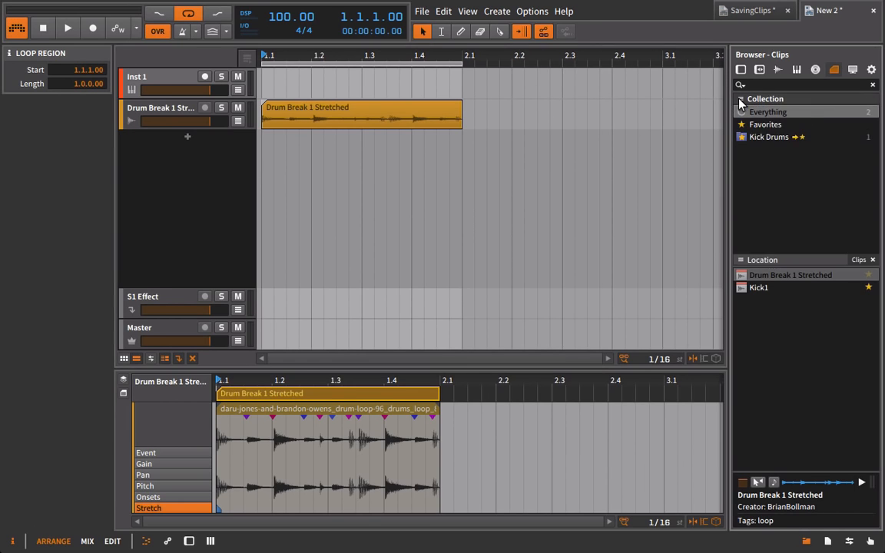
pyautogui.click(763, 138)
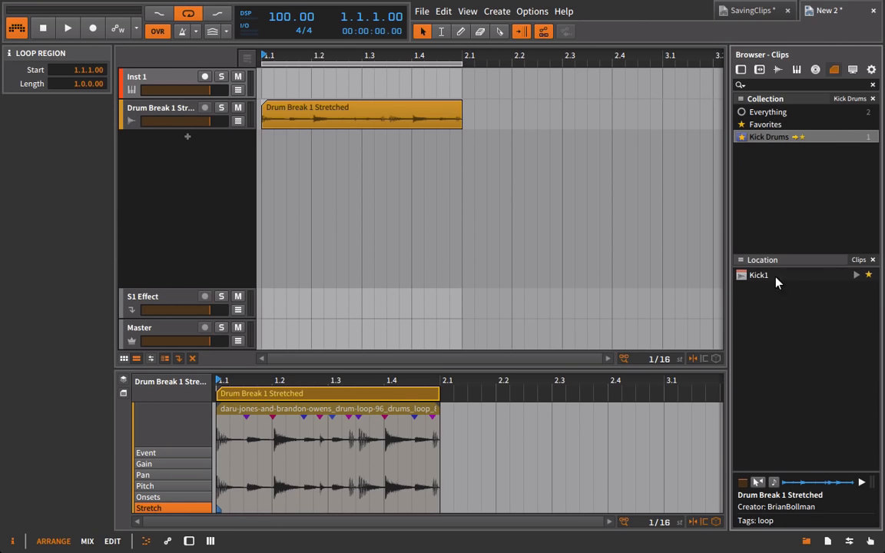
pyautogui.moveTo(758, 276); pyautogui.dragTo(287, 146)
pyautogui.click(168, 139)
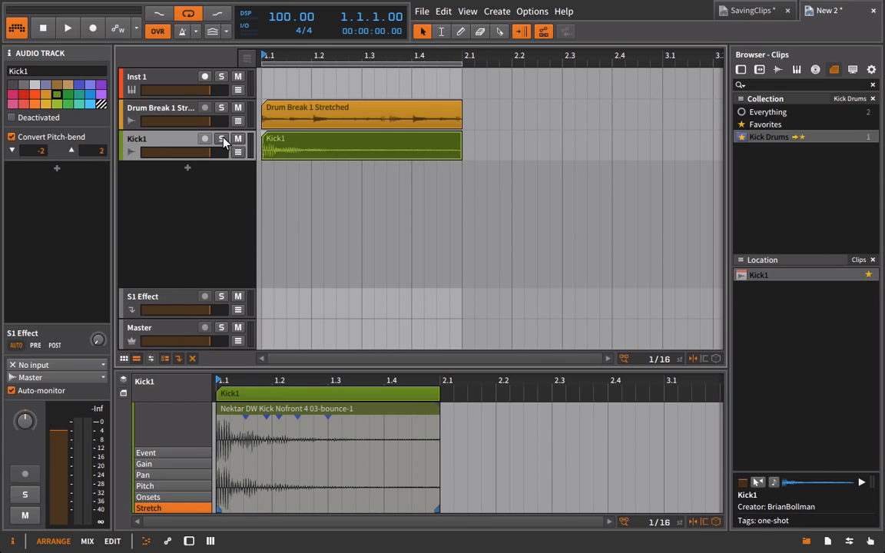
pyautogui.click(223, 140)
# Try the Raw playback mode on the Kick1 clip's audio event and listen to it.
pyautogui.click(281, 142)
pyautogui.click(71, 400)
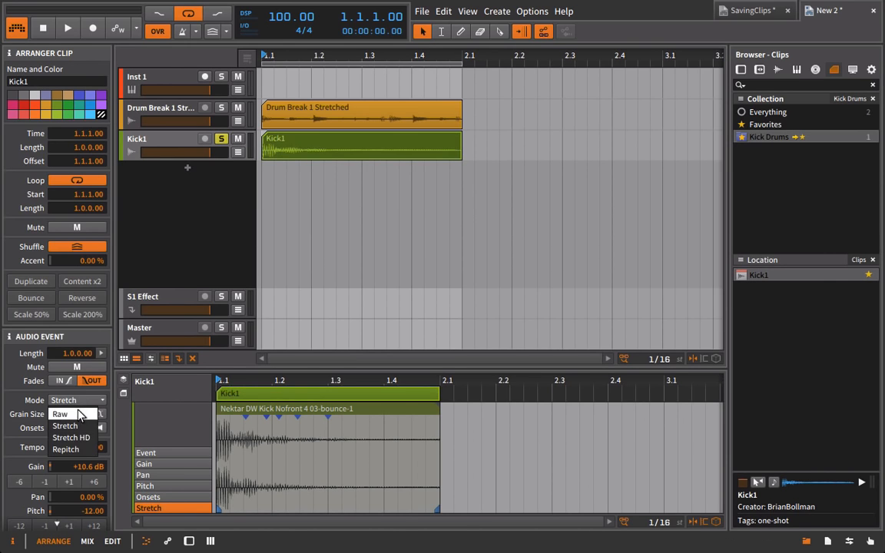
pyautogui.click(61, 414)
pyautogui.press('space')
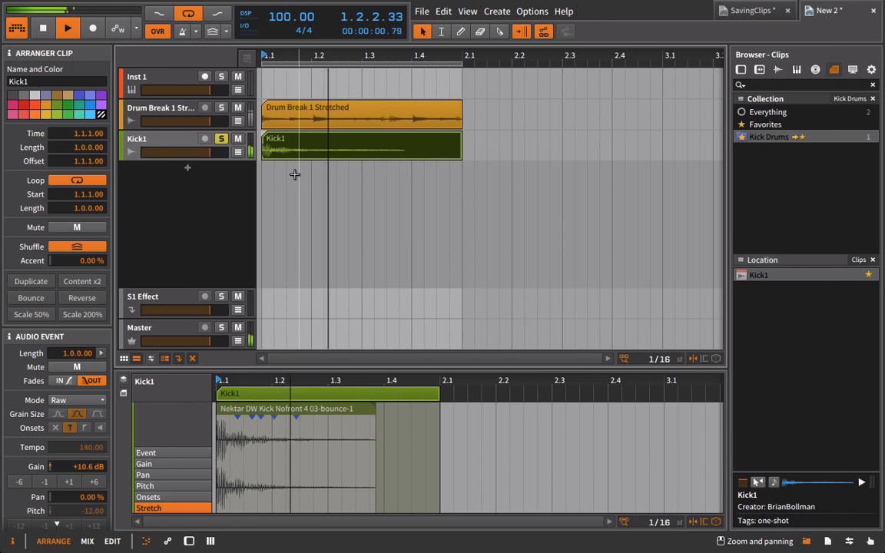
pyautogui.press('space')
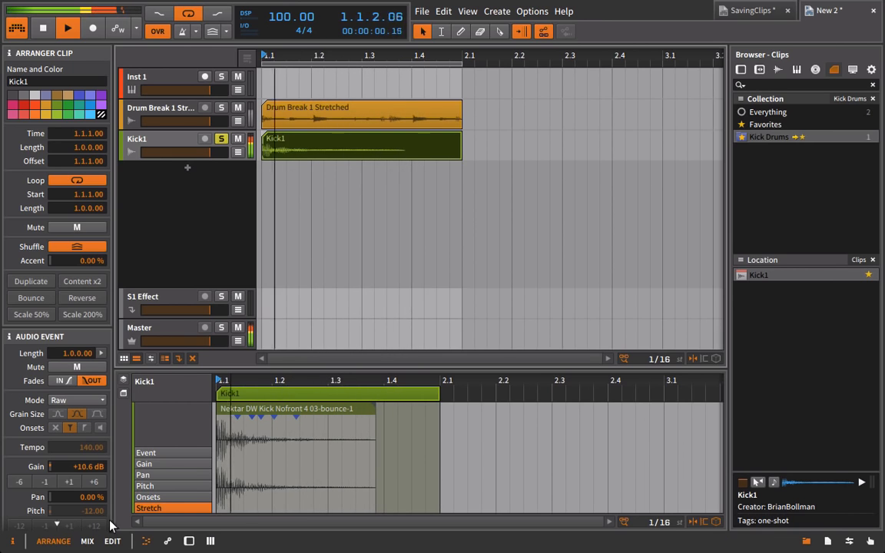
# Show the Kick1 clip's pitch expression, set its mode to Stretch HD and play it.
pyautogui.click(145, 486)
pyautogui.scroll(5, 370, 454)
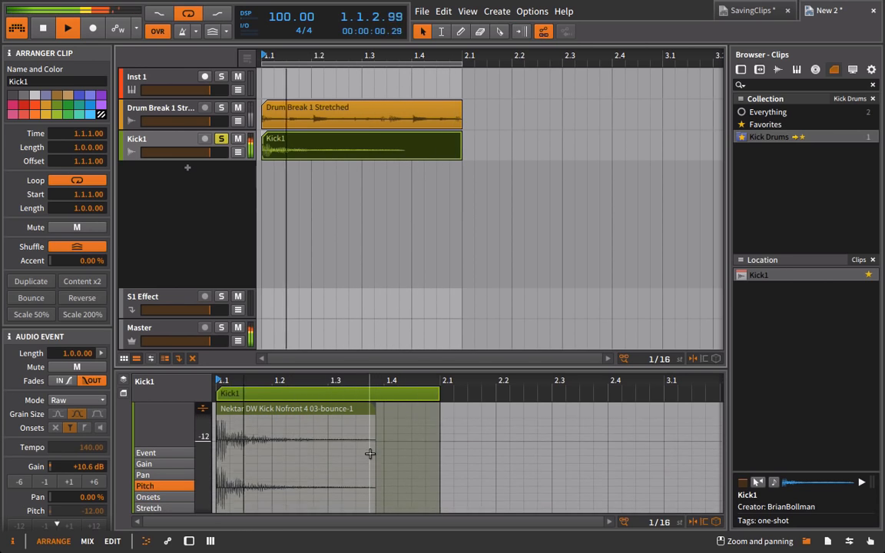
pyautogui.press('space')
pyautogui.click(76, 400)
pyautogui.click(85, 438)
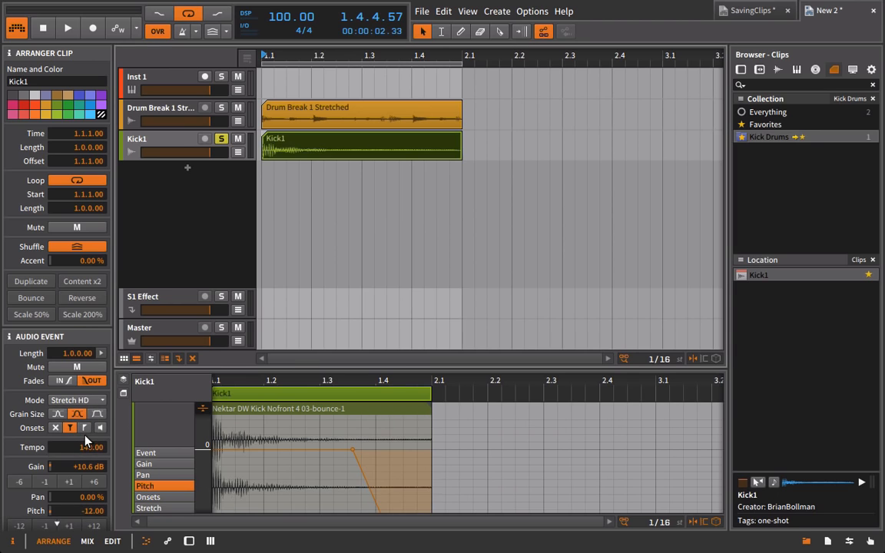
pyautogui.press('space')
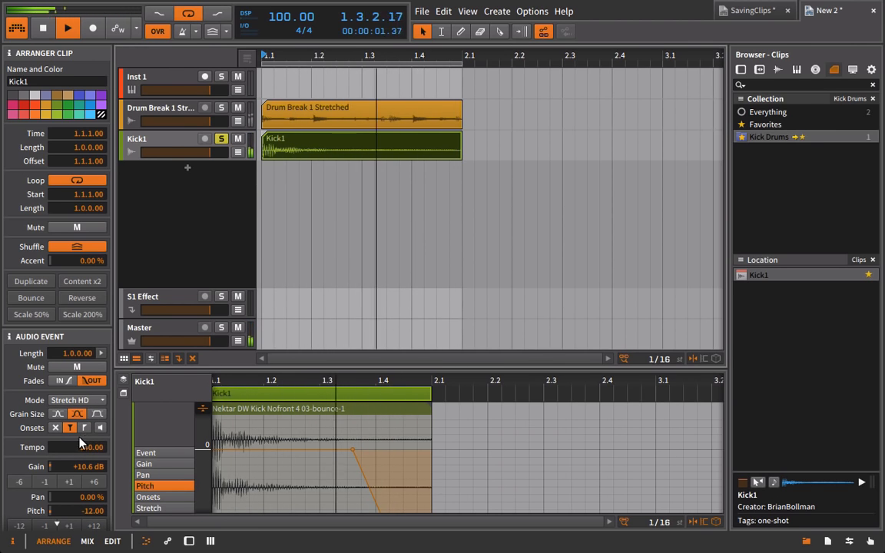
# Set the Kick1 audio event's gain to +7.57 dB during playback, then stop the transport.
pyautogui.click(27, 482)
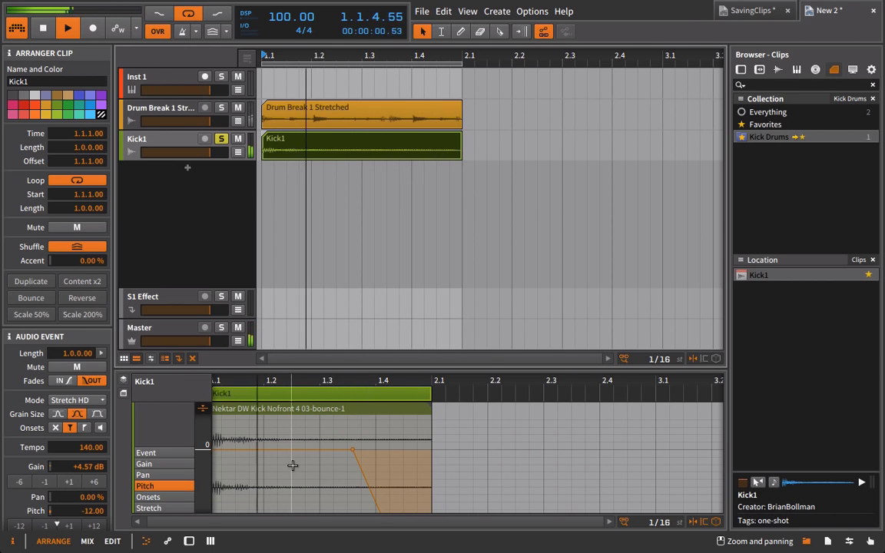
pyautogui.click(65, 482)
pyautogui.click(65, 483)
pyautogui.click(66, 483)
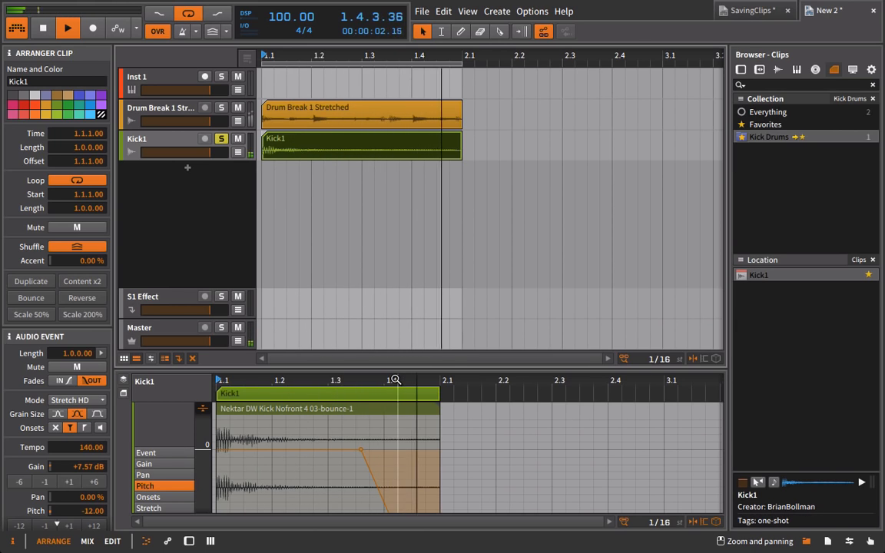
pyautogui.press('space')
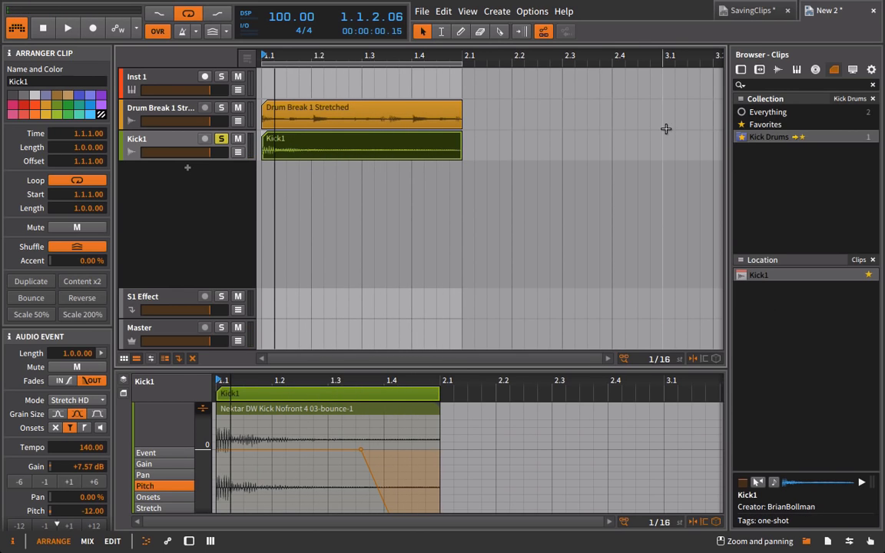
# Return to the SavingClips project, activate its audio engine and select the original Nektar DW Kick track to show its device chain.
pyautogui.click(749, 10)
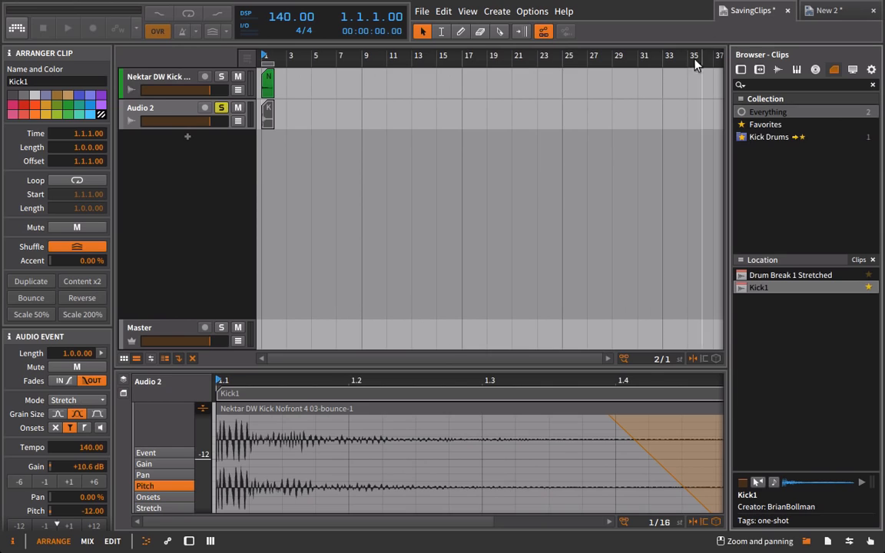
pyautogui.click(16, 28)
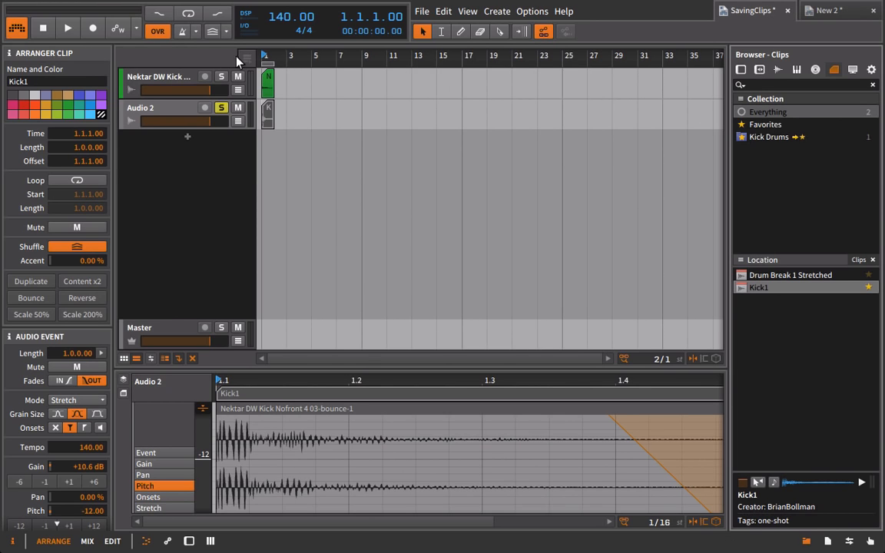
pyautogui.moveTo(268, 59); pyautogui.dragTo(298, 88)
pyautogui.click(298, 90)
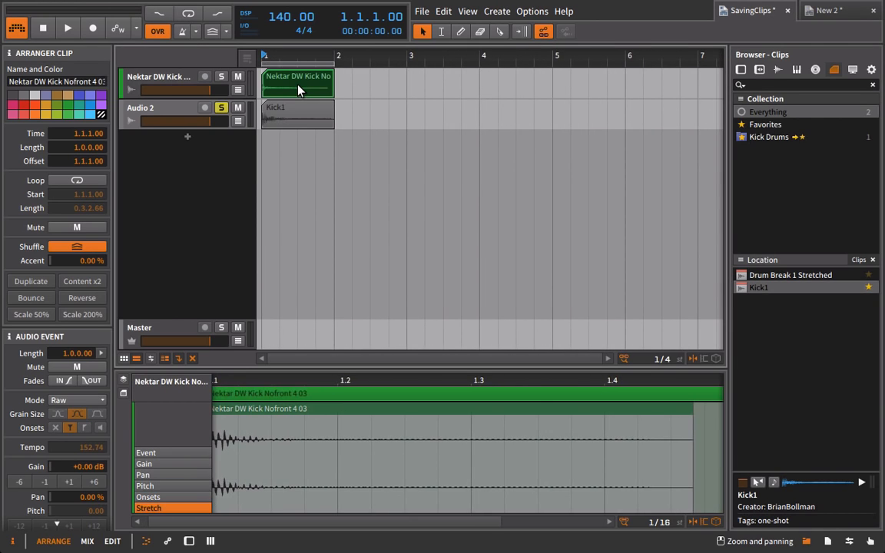
pyautogui.click(172, 82)
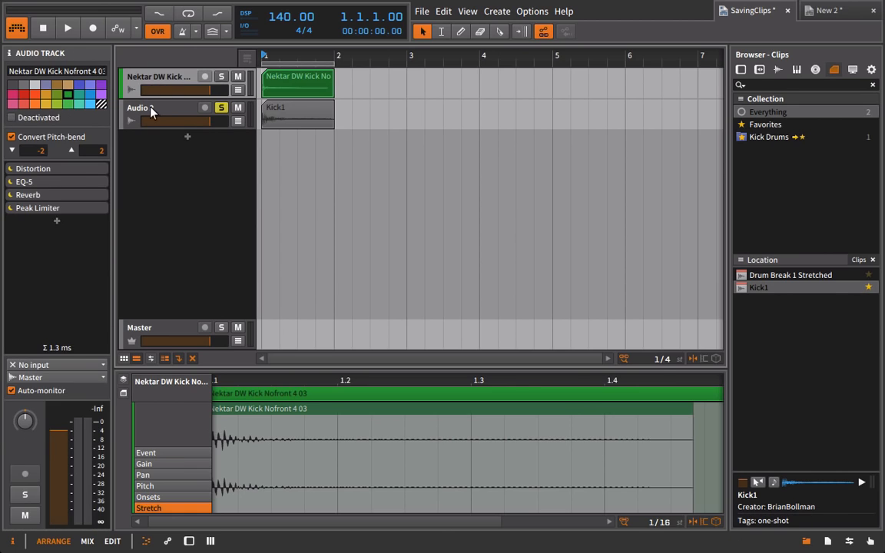
# Save the original kick clip with its devices to the library as "Kick1 with Processing", tagged one-shot.
pyautogui.doubleClick(146, 83)
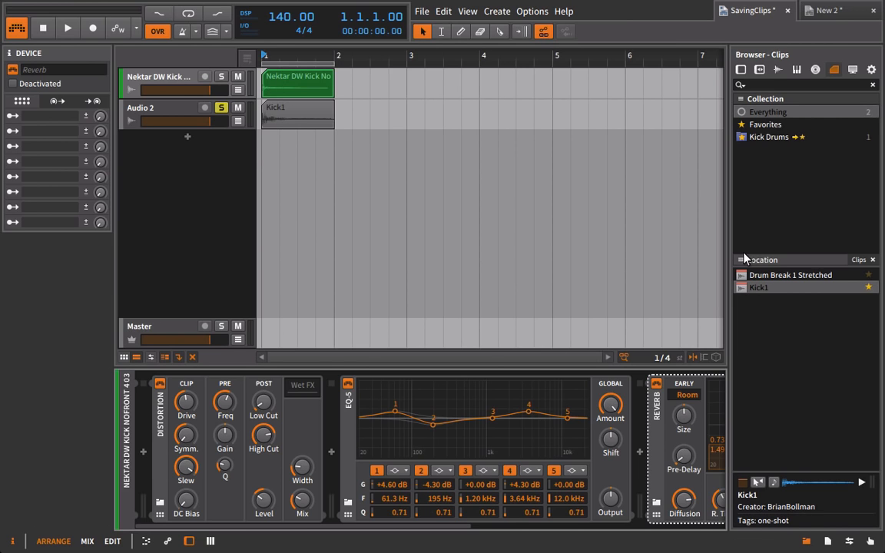
pyautogui.moveTo(269, 75); pyautogui.dragTo(822, 328)
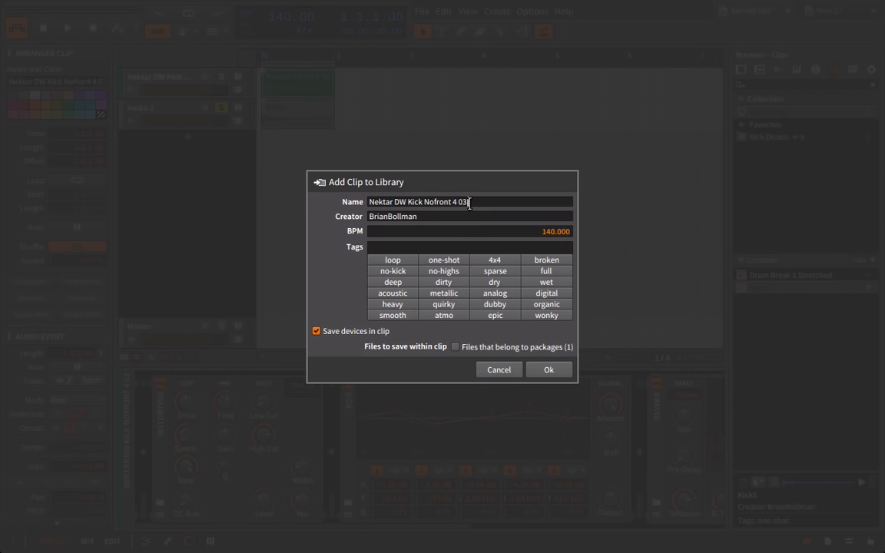
pyautogui.write('Kick')
pyautogui.hotkey('ctrl', 'a')
pyautogui.press('BackSpace')
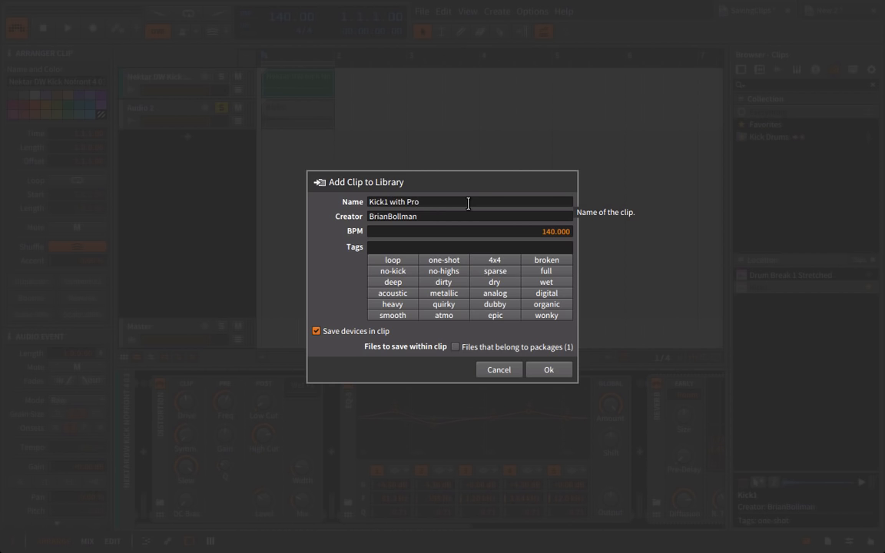
pyautogui.write('Kick1 with Processing')
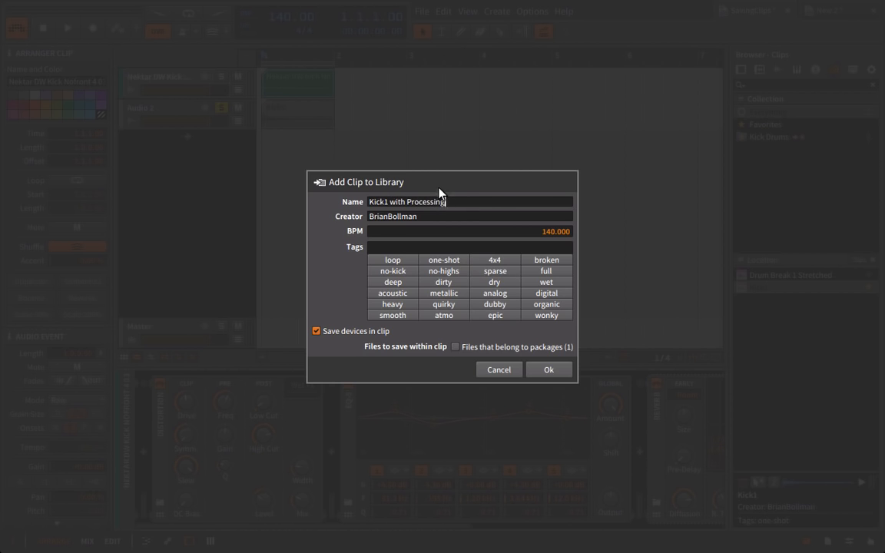
pyautogui.click(443, 259)
pyautogui.click(550, 371)
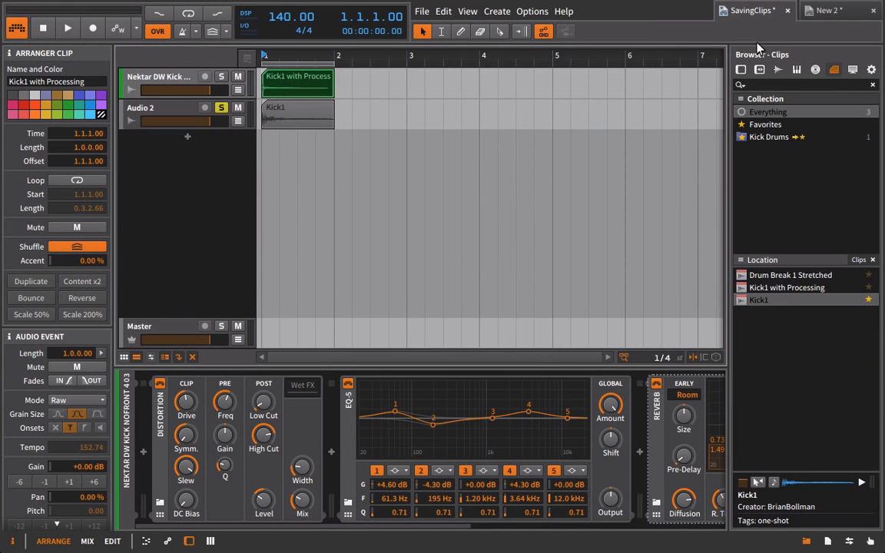
# Switch to the New 2 project, clear the Kick Drums collection filter and list the clips in My Library's Clips folder.
pyautogui.click(828, 10)
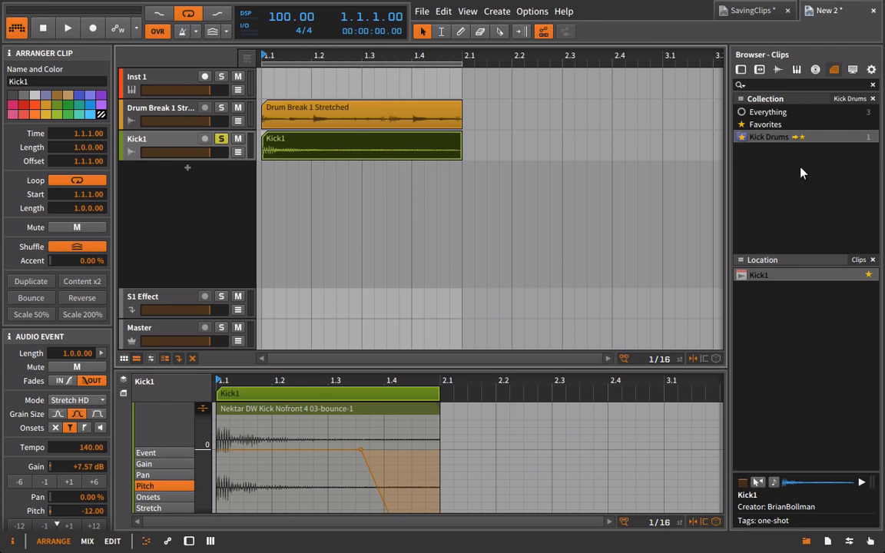
pyautogui.click(739, 261)
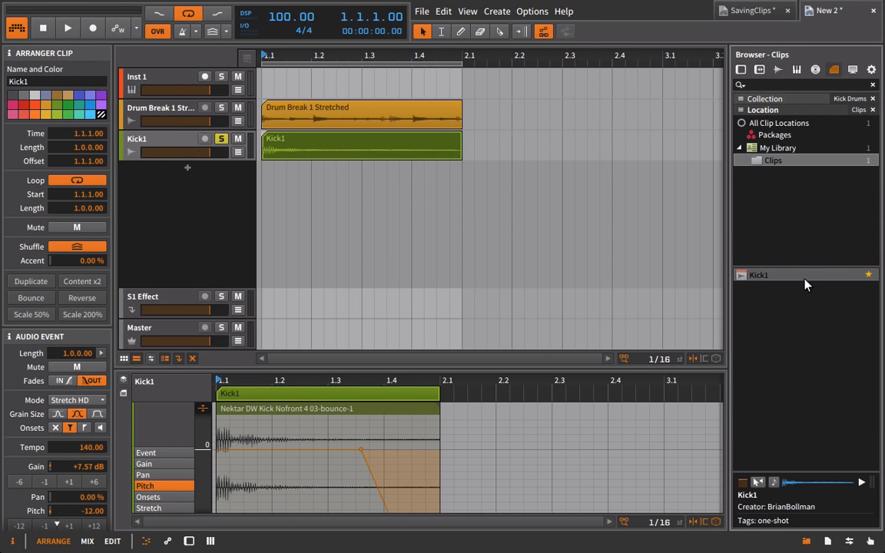
pyautogui.click(872, 110)
pyautogui.click(872, 99)
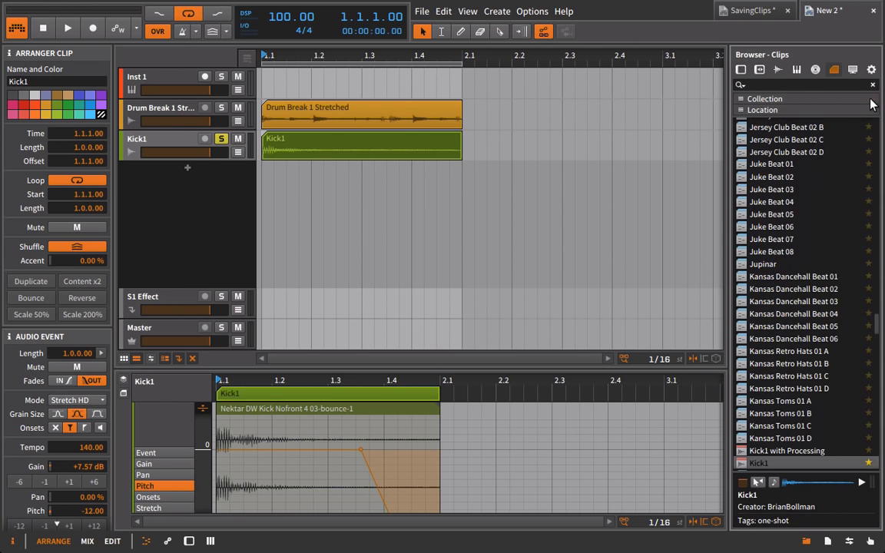
pyautogui.click(743, 99)
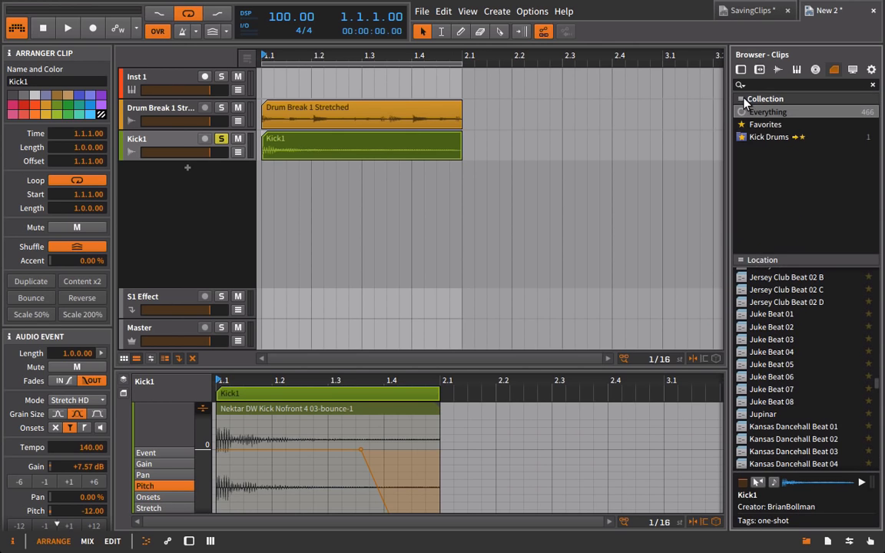
pyautogui.click(741, 262)
pyautogui.click(786, 160)
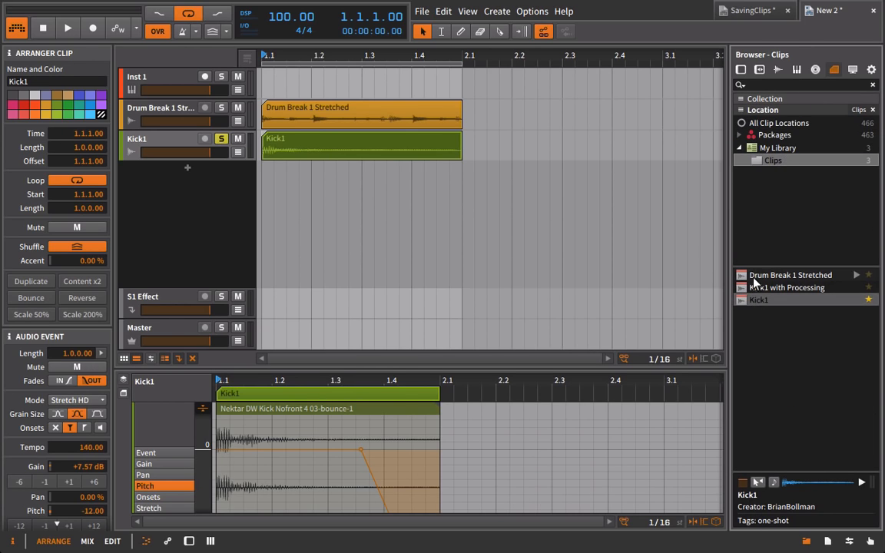
# Add the Kick1 with Processing clip on a new track below Kick1 and look through its device chain.
pyautogui.moveTo(753, 292); pyautogui.dragTo(260, 178)
pyautogui.click(157, 177)
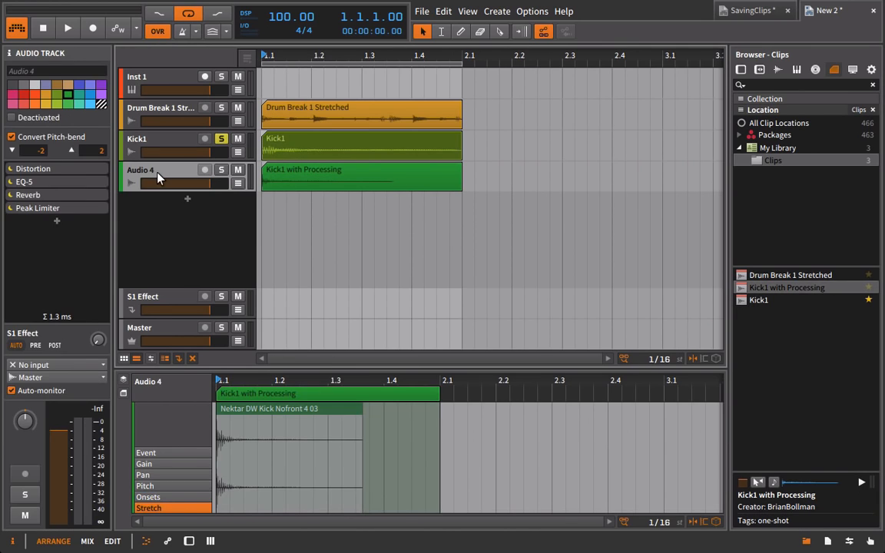
pyautogui.press('d')
pyautogui.scroll(-5, 656, 428)
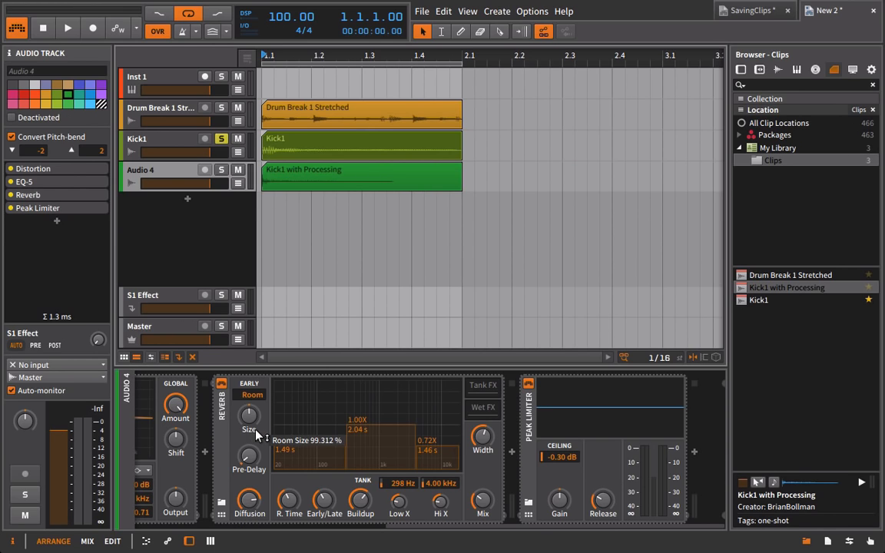
pyautogui.hscroll(-5, 285, 441)
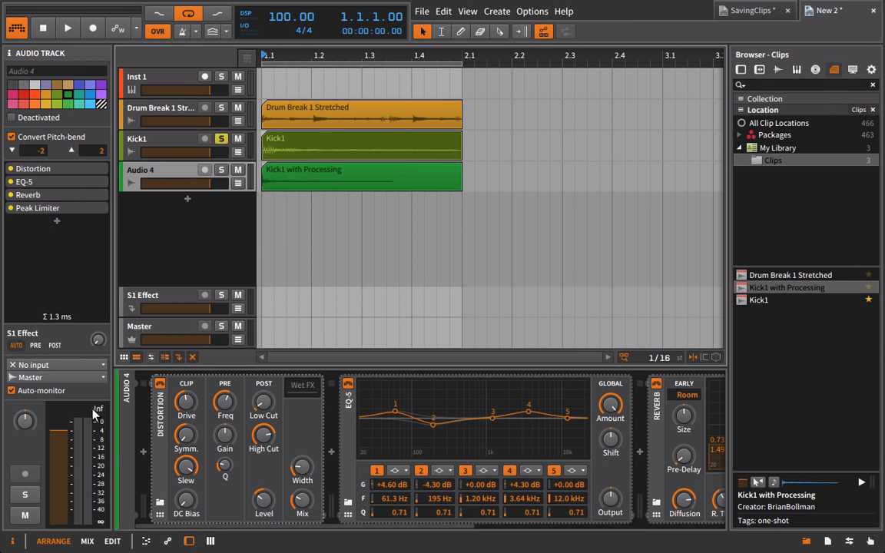
pyautogui.hscroll(1, 467, 498)
pyautogui.hscroll(5, 467, 503)
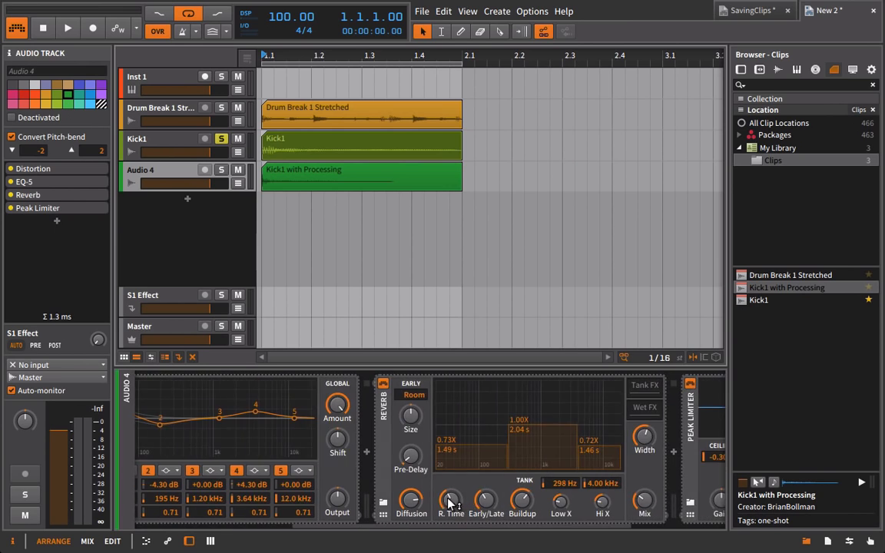
pyautogui.hscroll(-6, 305, 477)
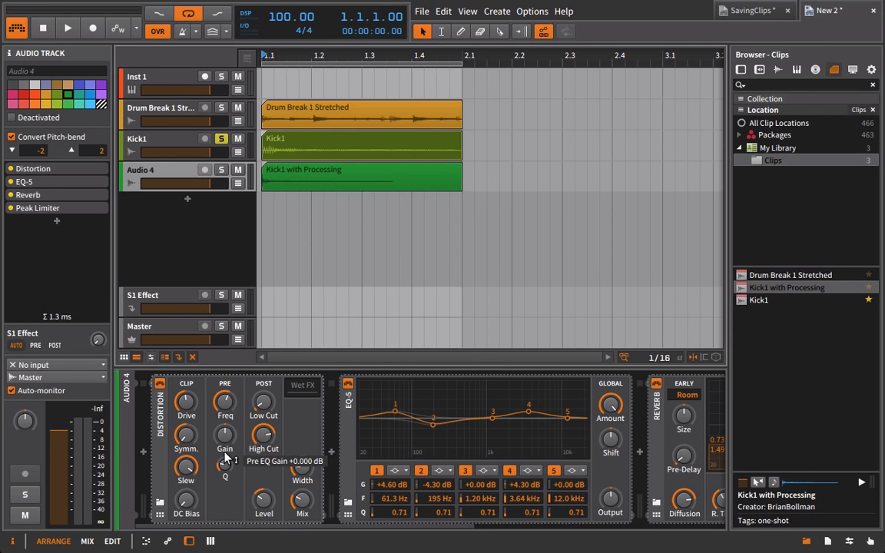
# Return to the SavingClips project and create an instrument track with an empty one-bar clip at bar 1.
pyautogui.click(731, 13)
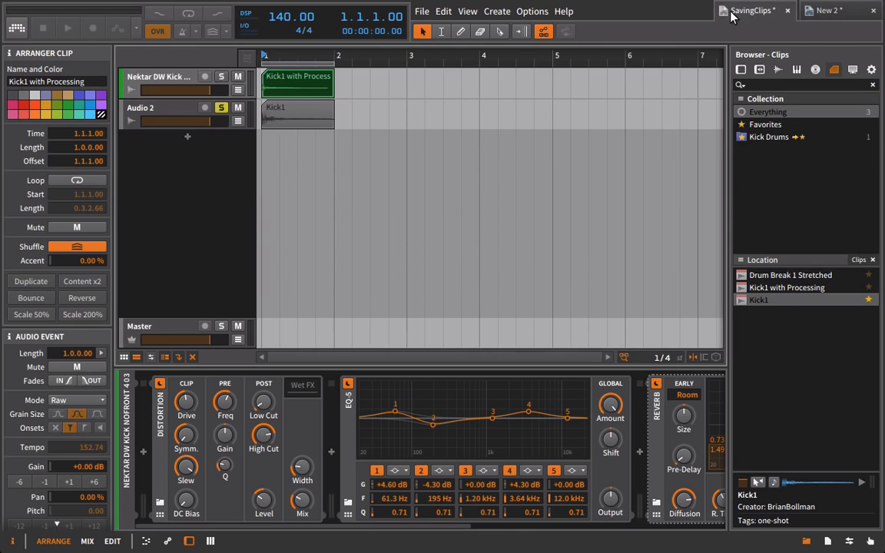
pyautogui.rightClick(165, 203)
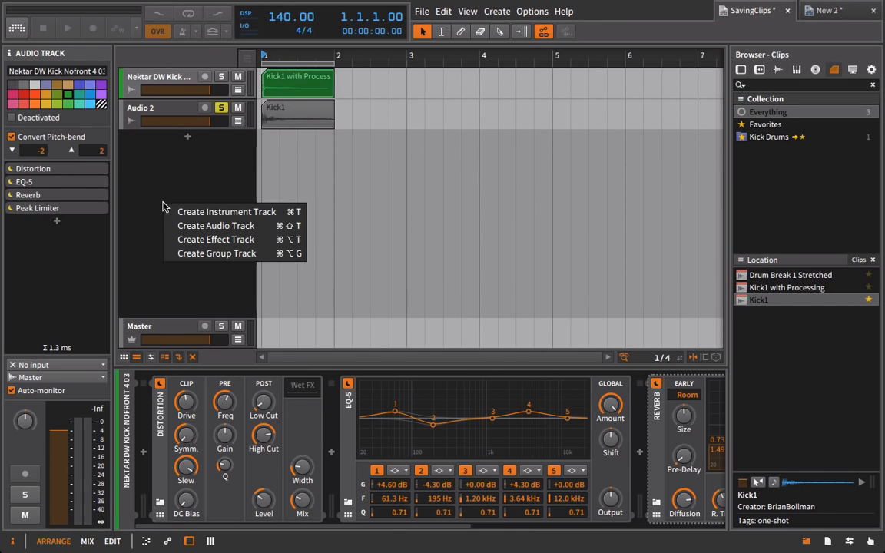
pyautogui.click(171, 212)
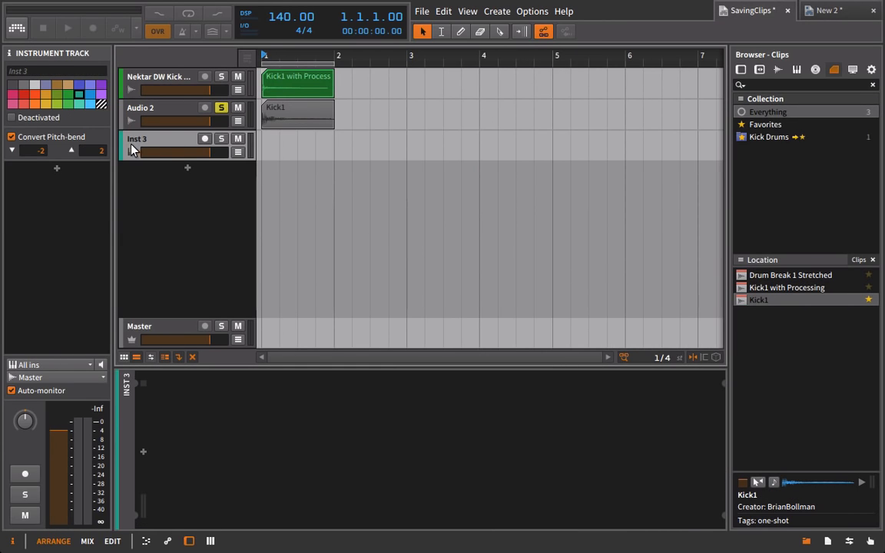
pyautogui.doubleClick(263, 150)
# Load Bitwig's Polysynth device onto the new instrument track.
pyautogui.click(742, 70)
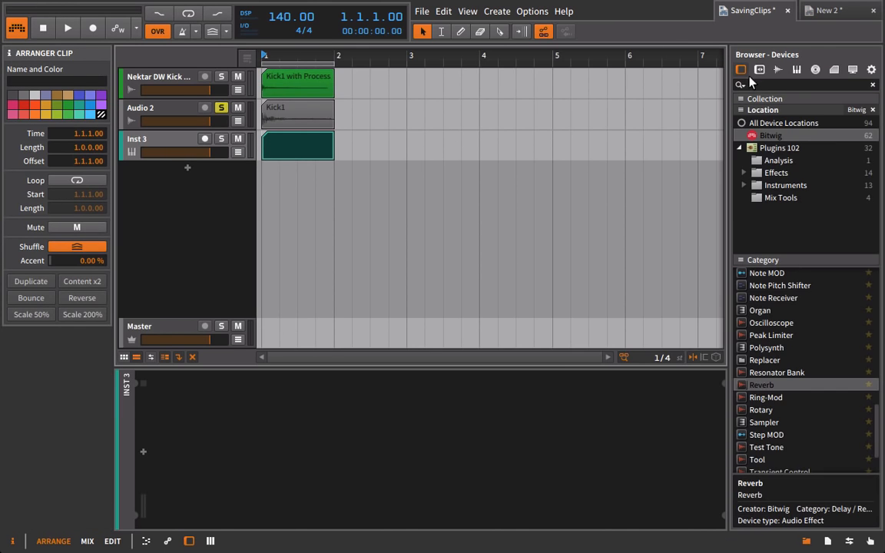
pyautogui.click(778, 160)
pyautogui.click(769, 136)
pyautogui.scroll(-2, 806, 404)
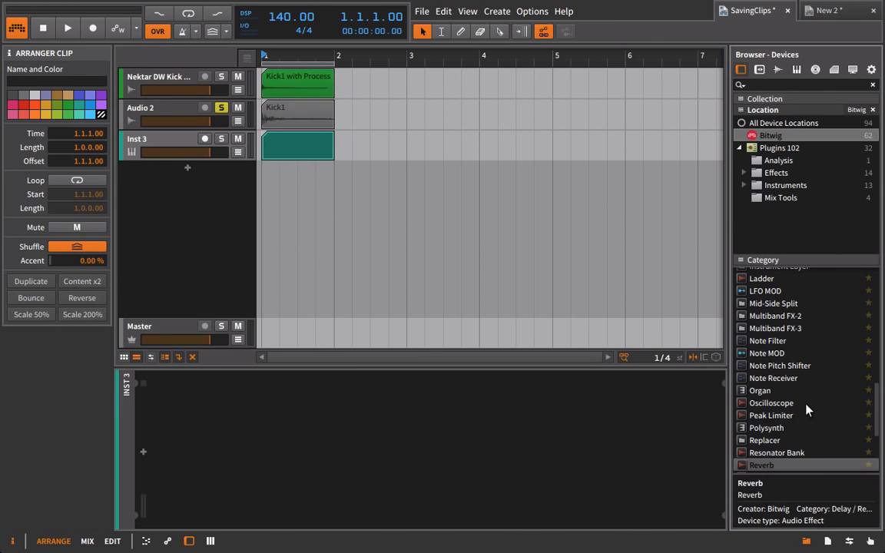
pyautogui.scroll(-1, 768, 384)
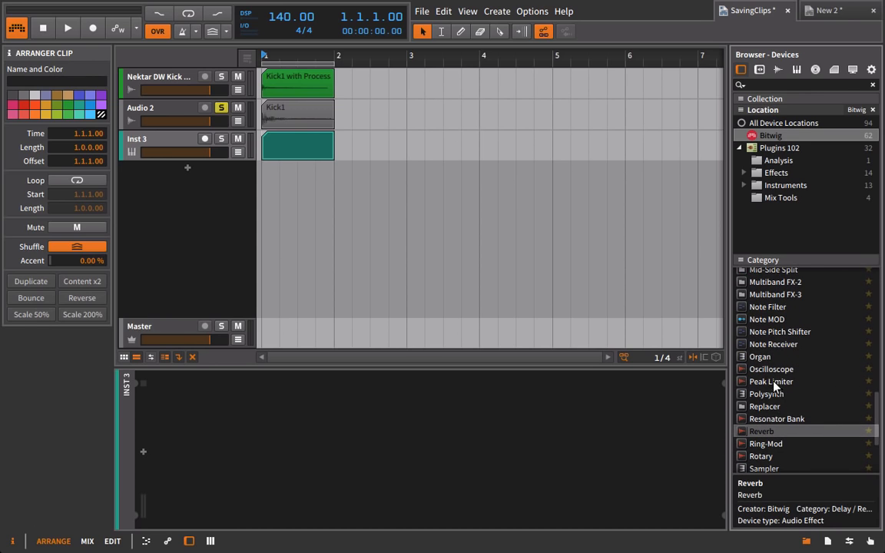
pyautogui.moveTo(760, 394); pyautogui.dragTo(219, 146)
# Draw six sixteenth notes across the Polysynth clip: two on C#2, two on C2 and two on D2.
pyautogui.doubleClick(328, 156)
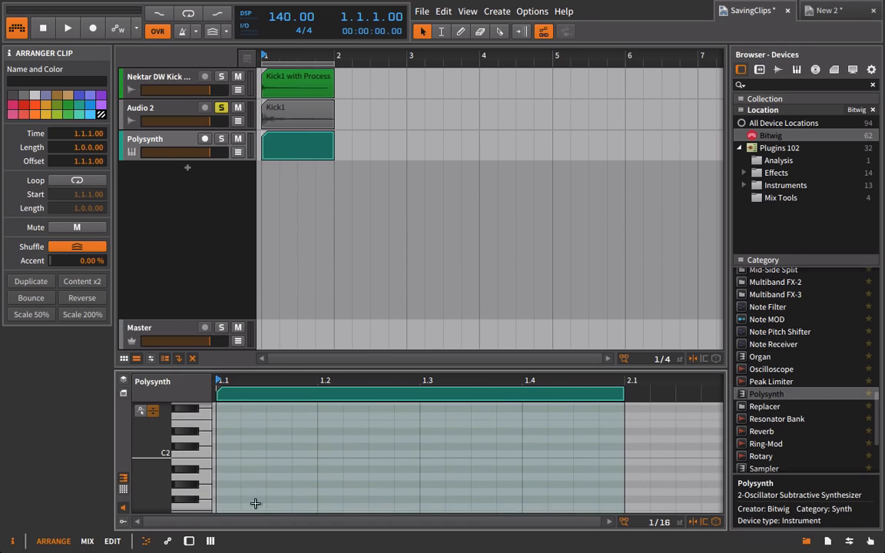
pyautogui.doubleClick(227, 447)
pyautogui.doubleClick(313, 447)
pyautogui.doubleClick(358, 454)
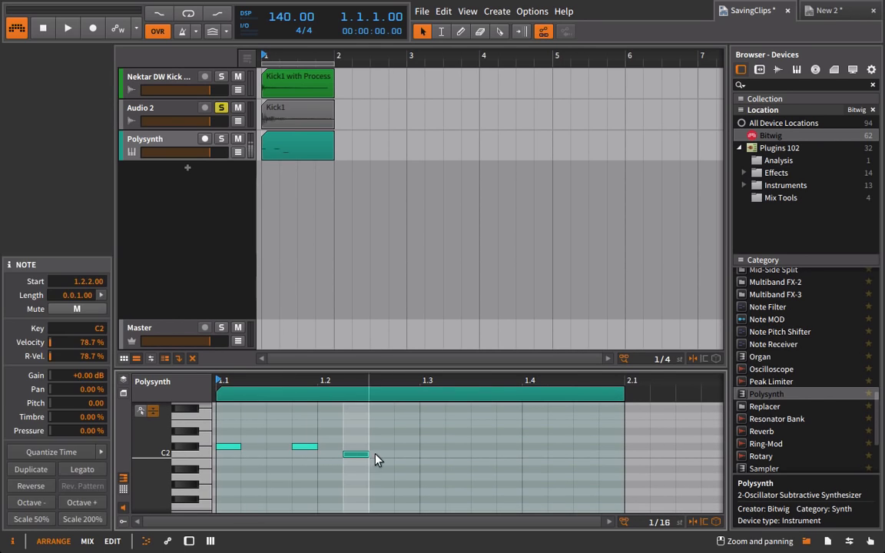
pyautogui.doubleClick(492, 453)
pyautogui.doubleClick(560, 439)
pyautogui.doubleClick(611, 439)
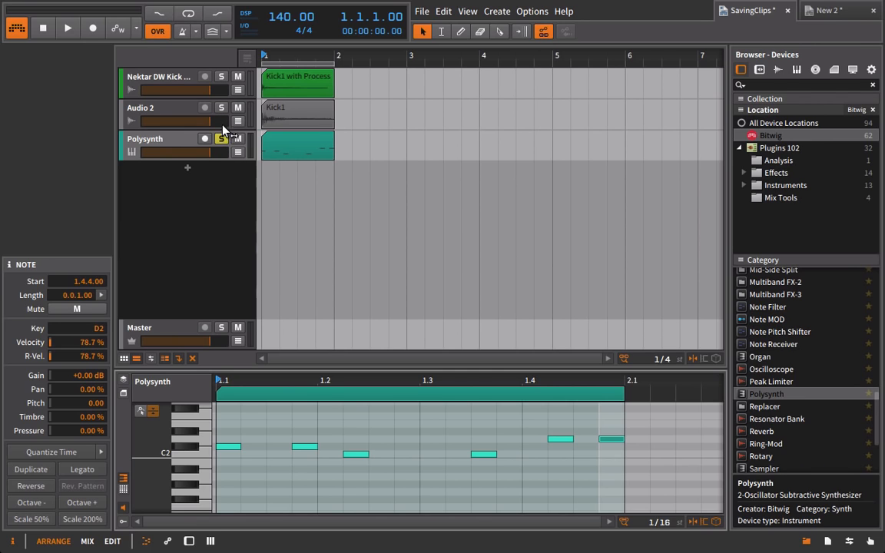
# Audition the soloed Polysynth track, show its device and play it with the arranger loop enabled.
pyautogui.press('space')
pyautogui.press('d')
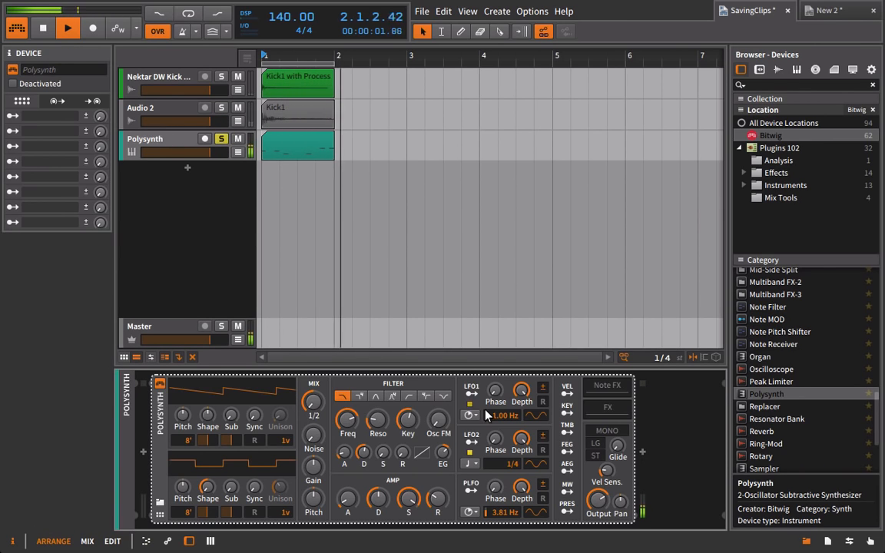
pyautogui.press('space')
pyautogui.click(188, 14)
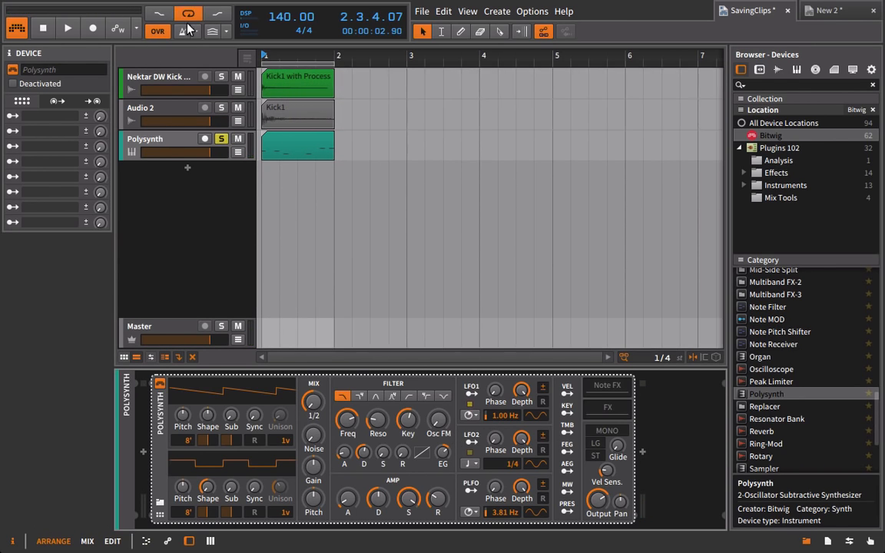
pyautogui.press('space')
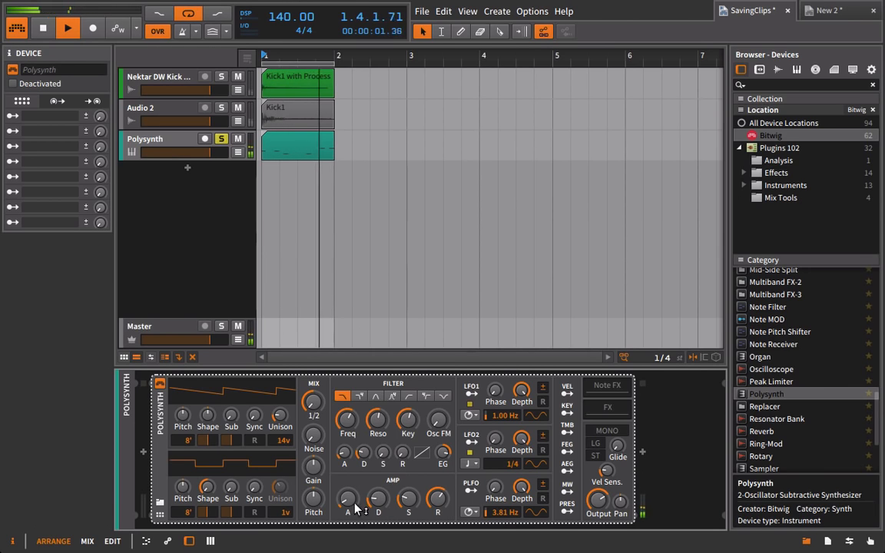
# Set Polysynth's amp decay to 48 %, use the second filter mode, and set the filter envelope curve to 1.000 and decay to 46.5 %.
pyautogui.moveTo(377, 500); pyautogui.dragTo(377, 480)
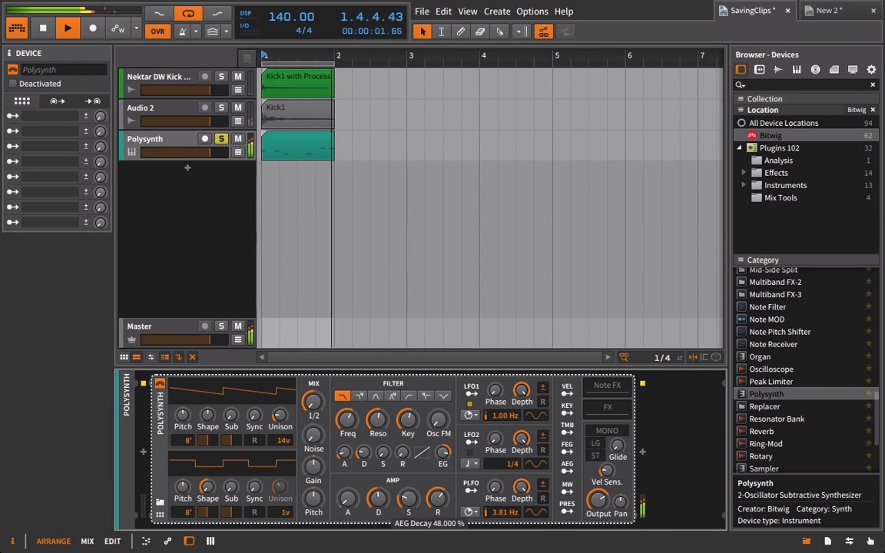
pyautogui.click(358, 397)
pyautogui.moveTo(421, 454); pyautogui.dragTo(422, 430)
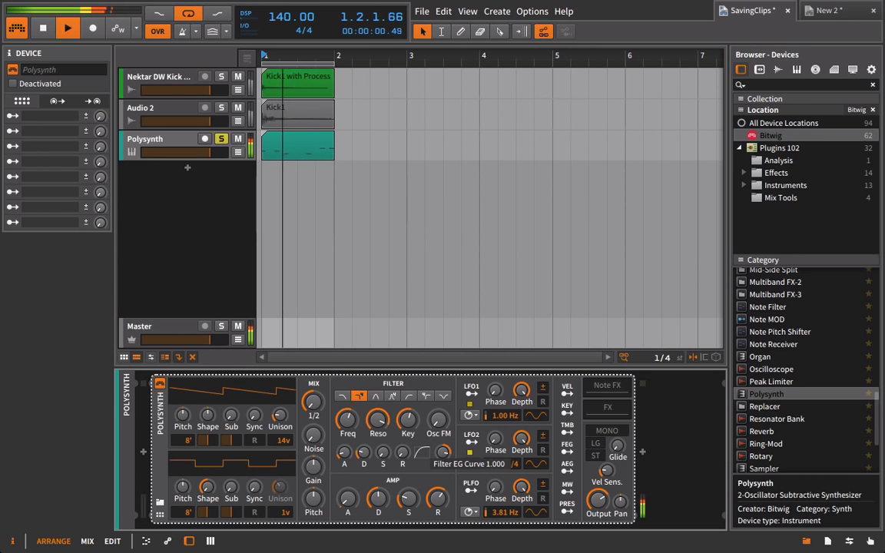
pyautogui.moveTo(364, 453)
pyautogui.mouseDown()
pyautogui.moveTo(364, 441)
pyautogui.moveTo(364, 449)
pyautogui.mouseUp()
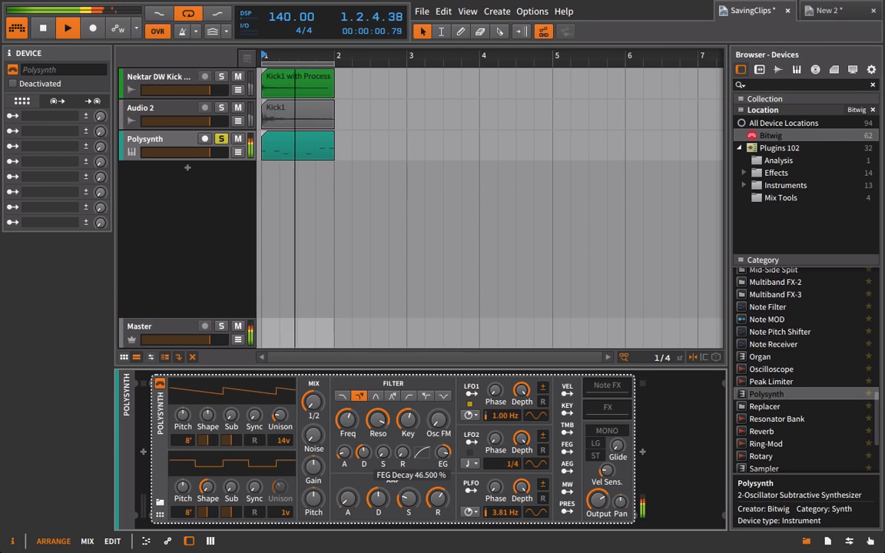
# Adjust Polysynth's amp release, raise the filter key tracking and lower the output level, then stop playback.
pyautogui.moveTo(437, 498); pyautogui.dragTo(437, 498)
pyautogui.moveTo(408, 427); pyautogui.dragTo(407, 413)
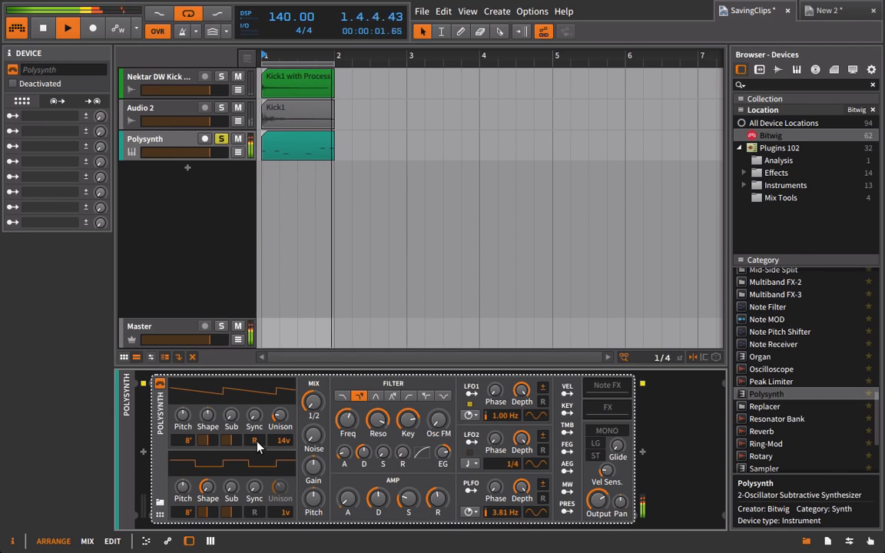
pyautogui.moveTo(598, 501); pyautogui.dragTo(598, 500)
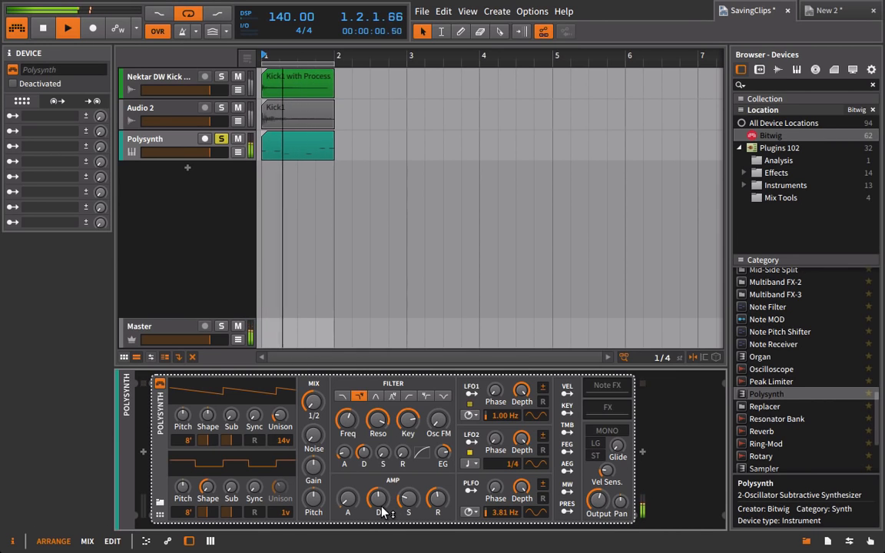
pyautogui.press('space')
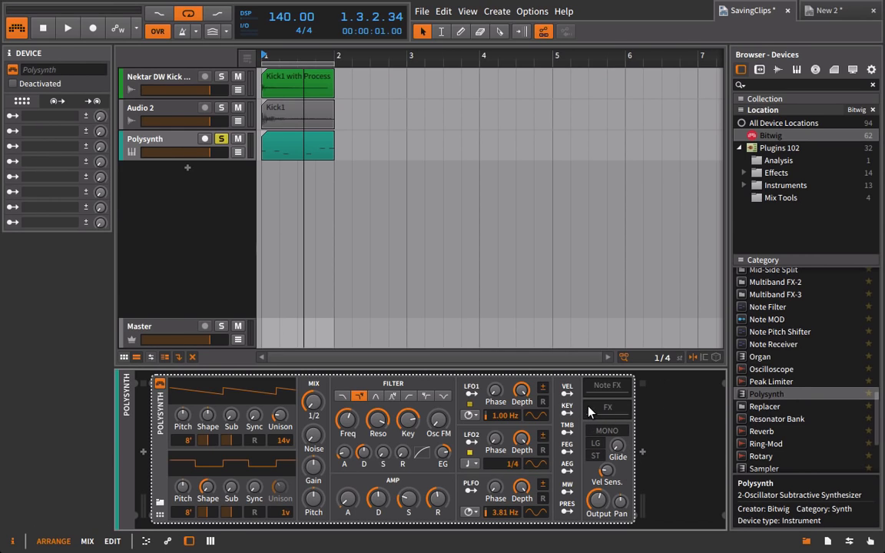
# Open the preset browser for the Polysynth device and close it without replacing the device.
pyautogui.click(160, 504)
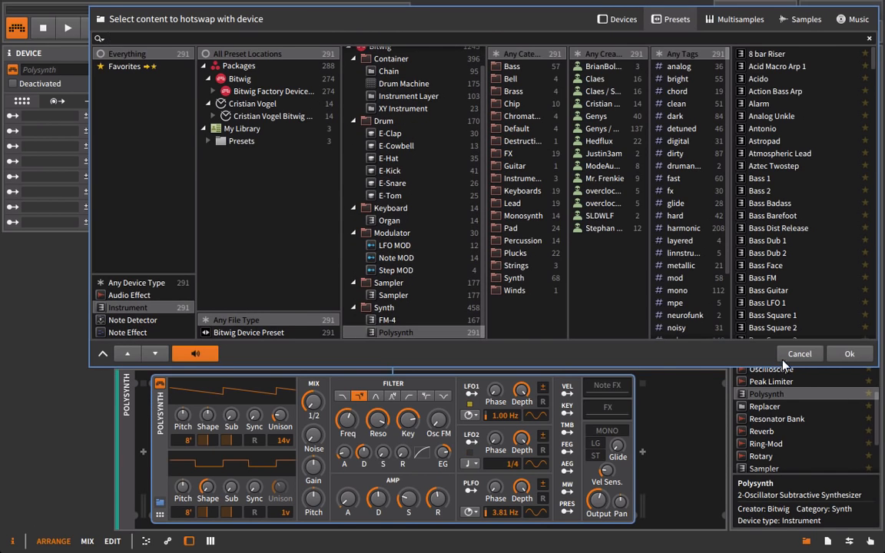
pyautogui.click(790, 355)
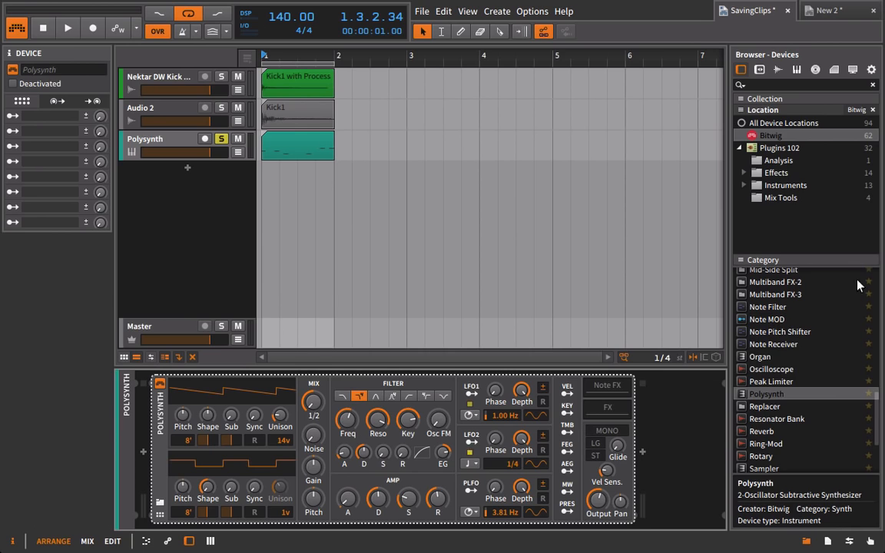
# Add an FX Layer device after Polysynth in the Polysynth track's device chain.
pyautogui.scroll(3, 845, 345)
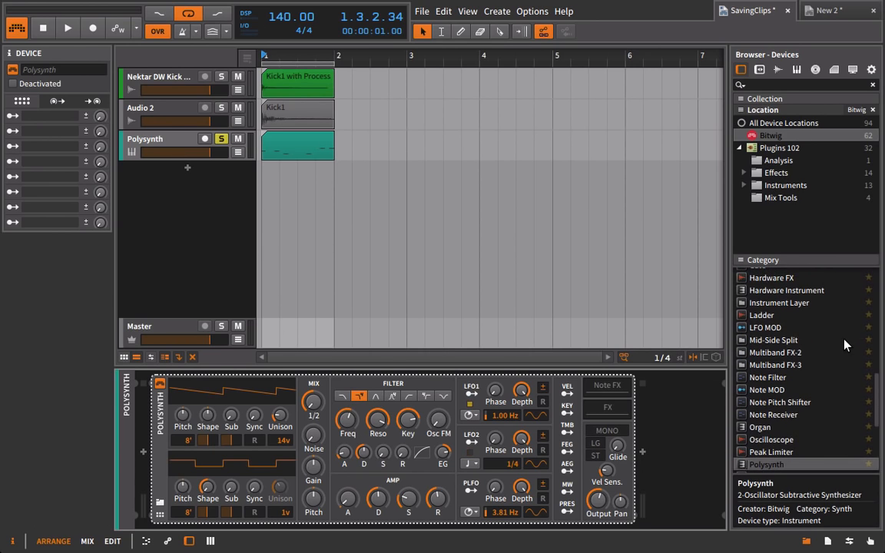
pyautogui.scroll(6, 845, 345)
pyautogui.scroll(10, 845, 345)
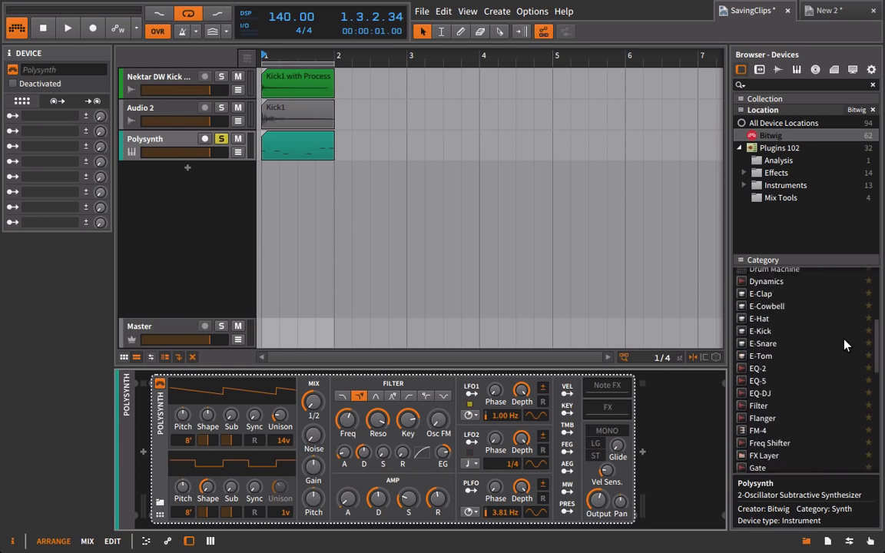
pyautogui.scroll(-10, 845, 346)
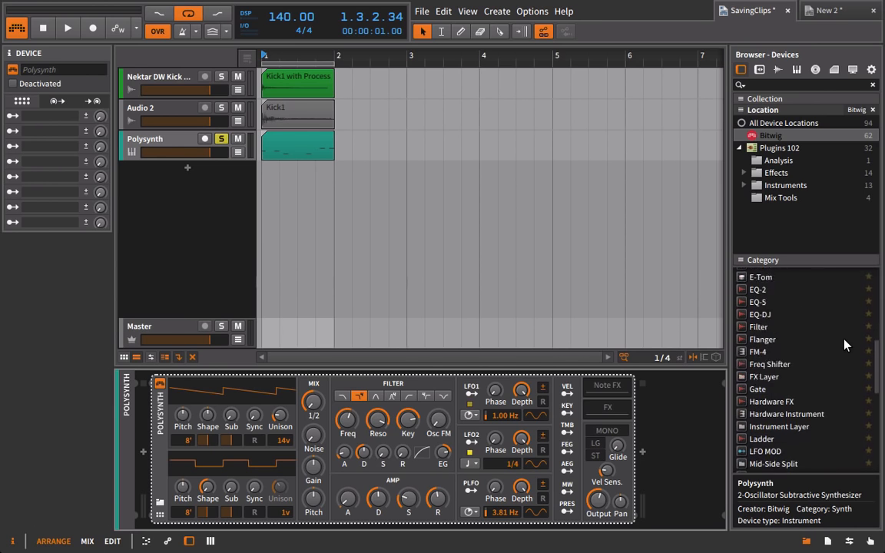
pyautogui.moveTo(764, 351); pyautogui.dragTo(697, 408)
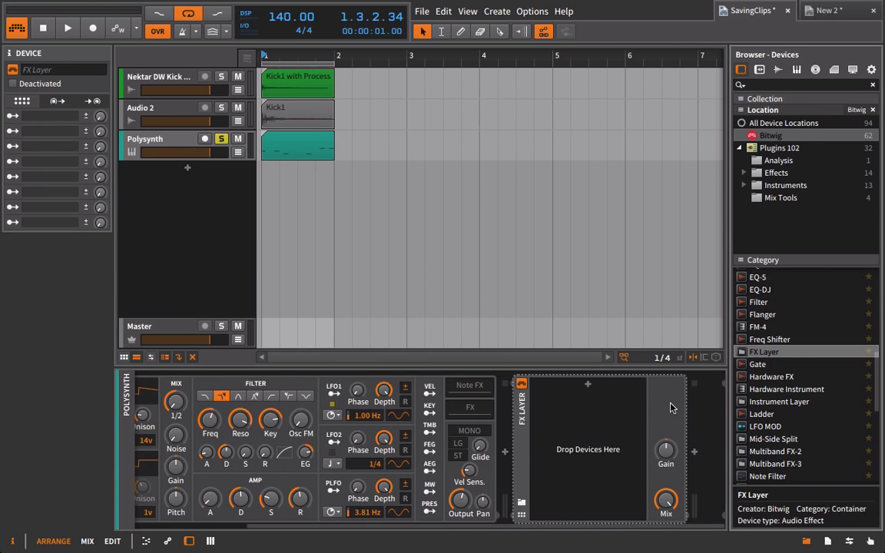
pyautogui.press('Escape')
# Add two Tool devices as separate layers inside the FX Layer.
pyautogui.scroll(-5, 806, 399)
pyautogui.scroll(-3, 807, 407)
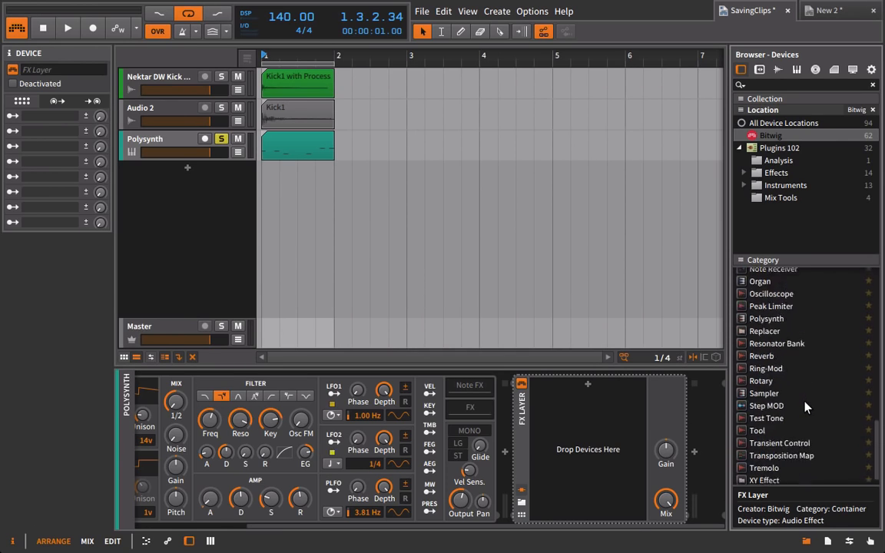
pyautogui.click(799, 413)
pyautogui.moveTo(787, 421); pyautogui.dragTo(574, 410)
pyautogui.moveTo(769, 422); pyautogui.dragTo(569, 393)
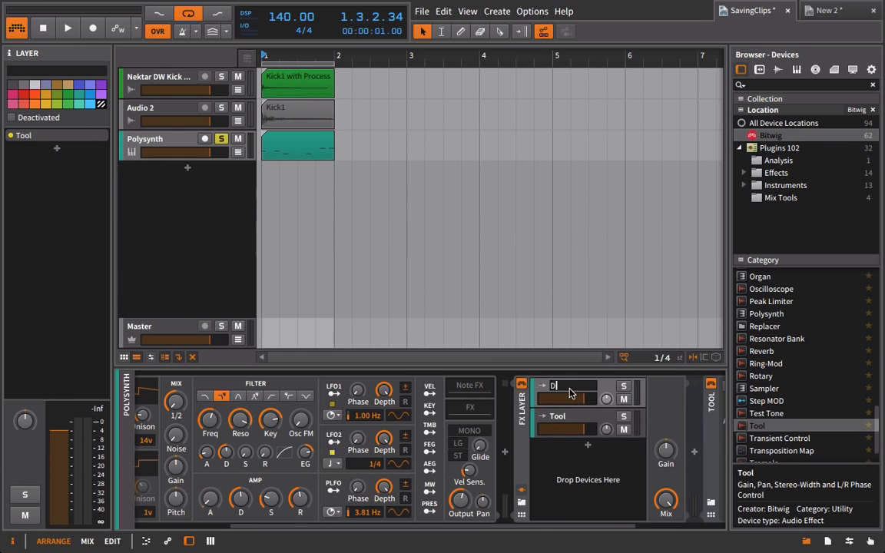
# Rename the FX Layer's first layer Dry and its second layer Wet.
pyautogui.write('Dry')
pyautogui.press('Return')
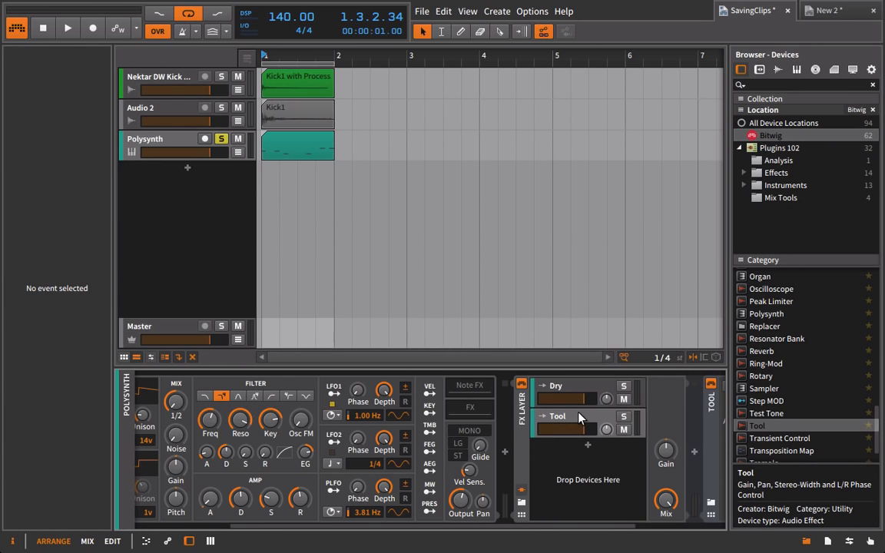
pyautogui.doubleClick(580, 417)
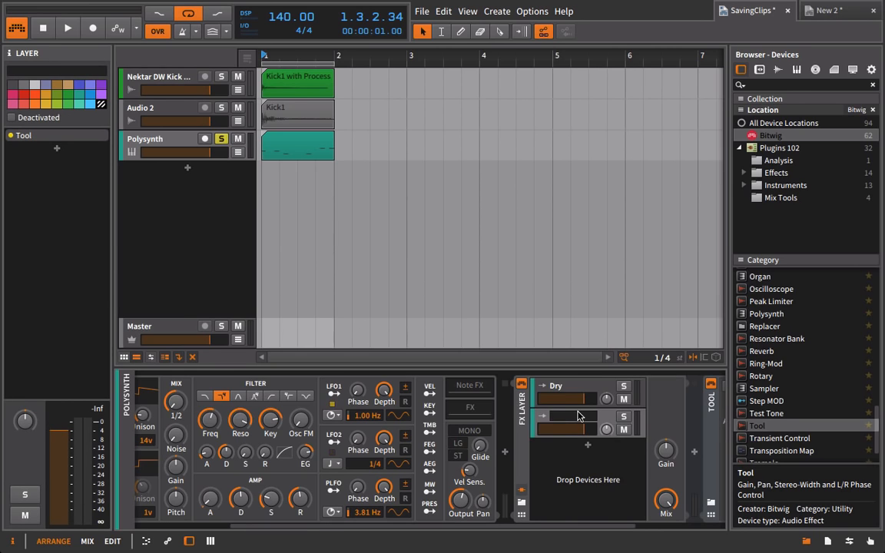
pyautogui.write('Wet')
pyautogui.press('Return')
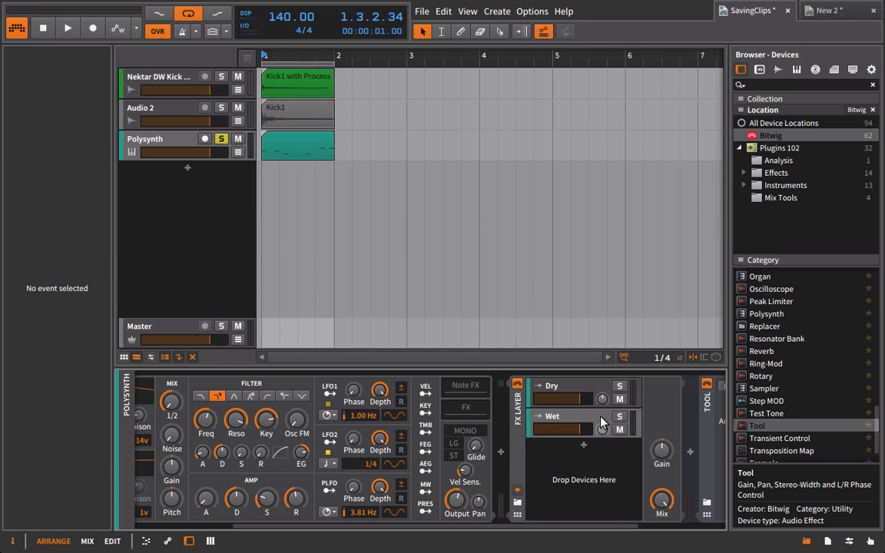
# Insert a Delay-2 device after the Tool in the Wet layer and start playback.
pyautogui.scroll(-1, 831, 404)
pyautogui.hscroll(2, 513, 391)
pyautogui.scroll(5, 846, 386)
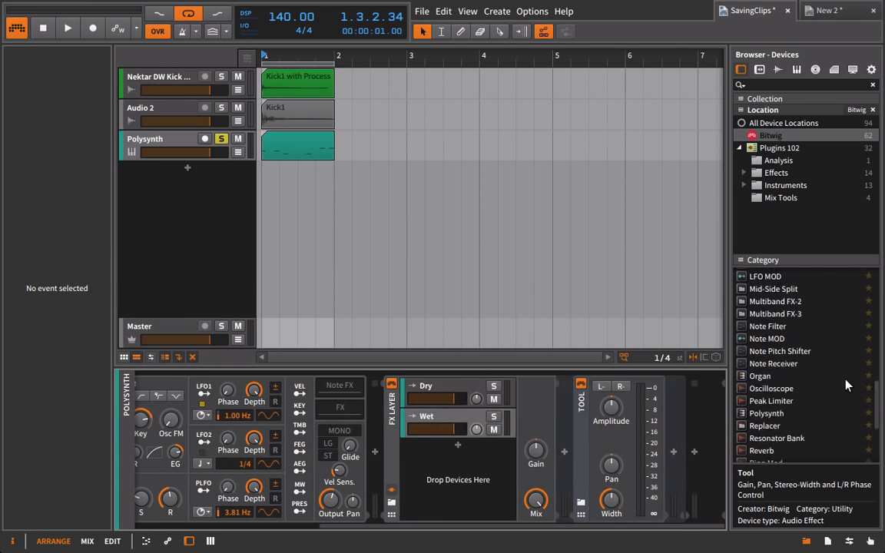
pyautogui.scroll(6, 846, 385)
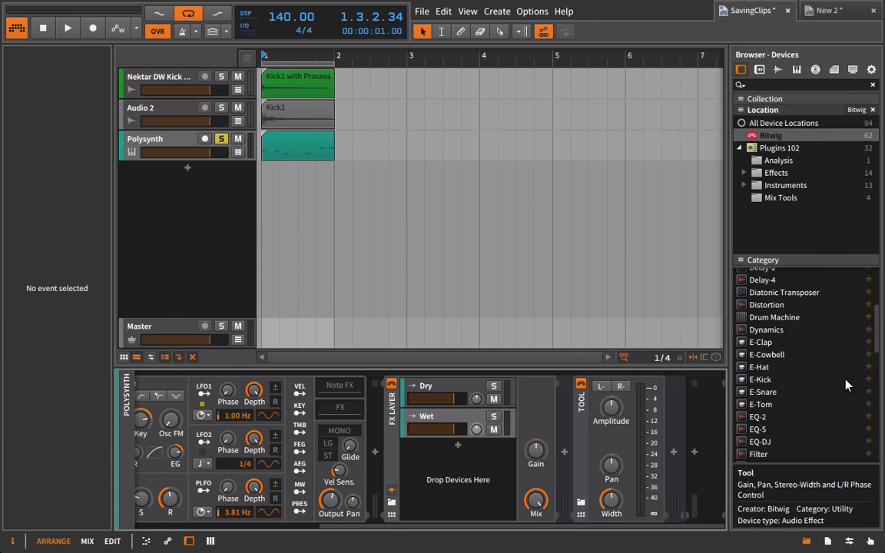
pyautogui.moveTo(762, 298); pyautogui.dragTo(681, 435)
pyautogui.press('space')
pyautogui.hscroll(-3, 504, 454)
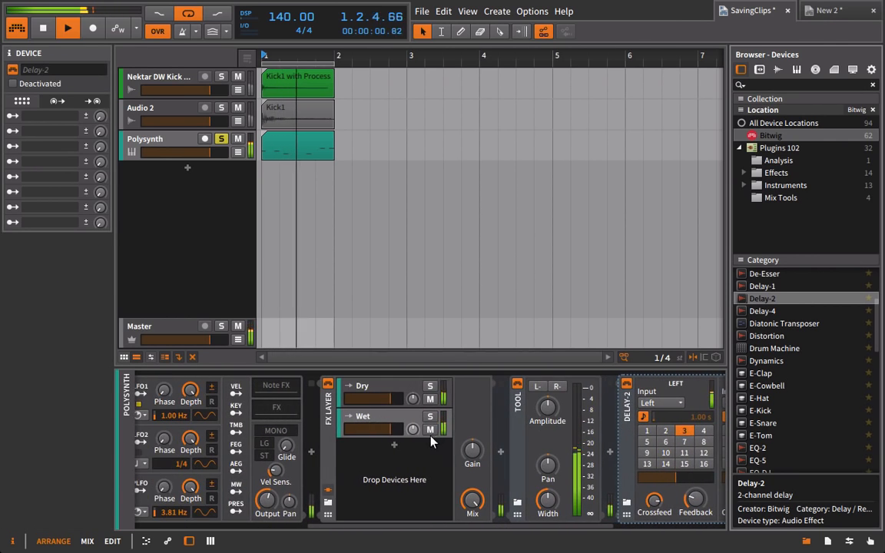
# Lower the Wet layer's volume to about -12.4 dB and set Delay-2's right delay time to 4.
pyautogui.hscroll(3, 505, 454)
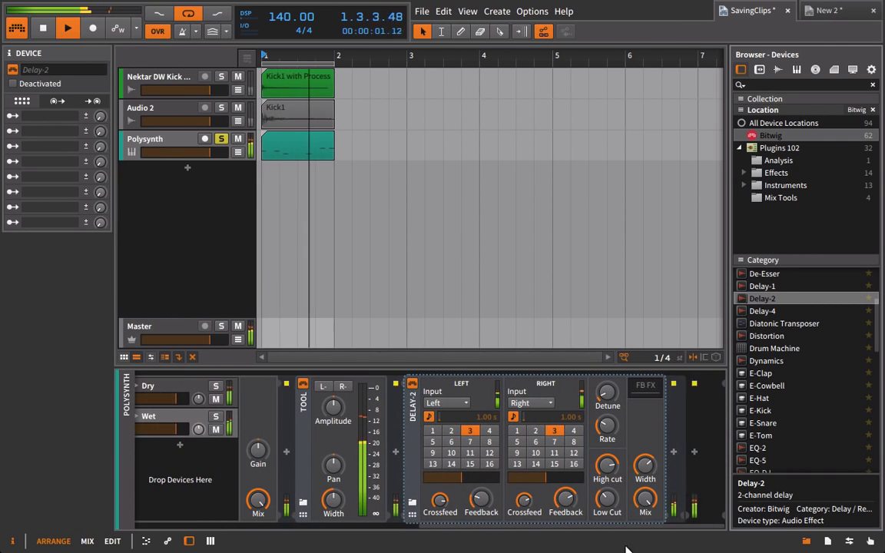
pyautogui.hscroll(-2, 206, 431)
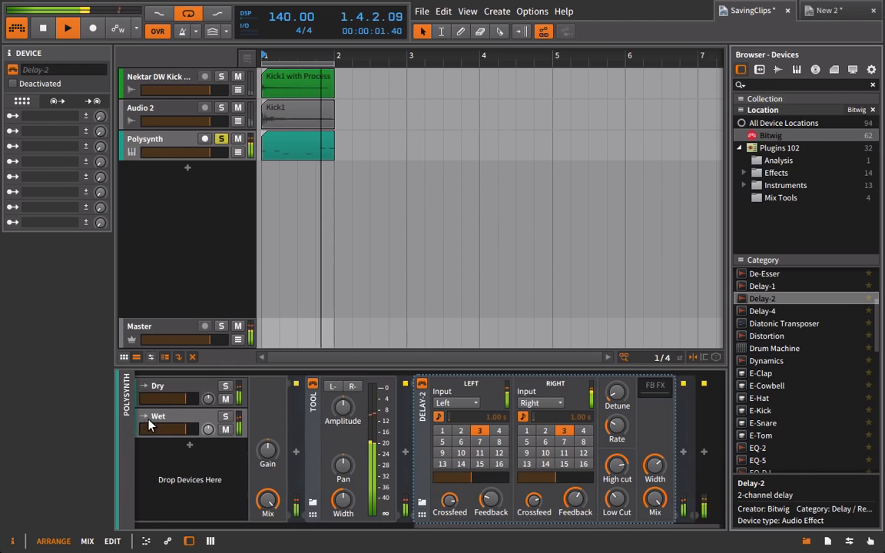
pyautogui.moveTo(206, 431); pyautogui.dragTo(183, 432)
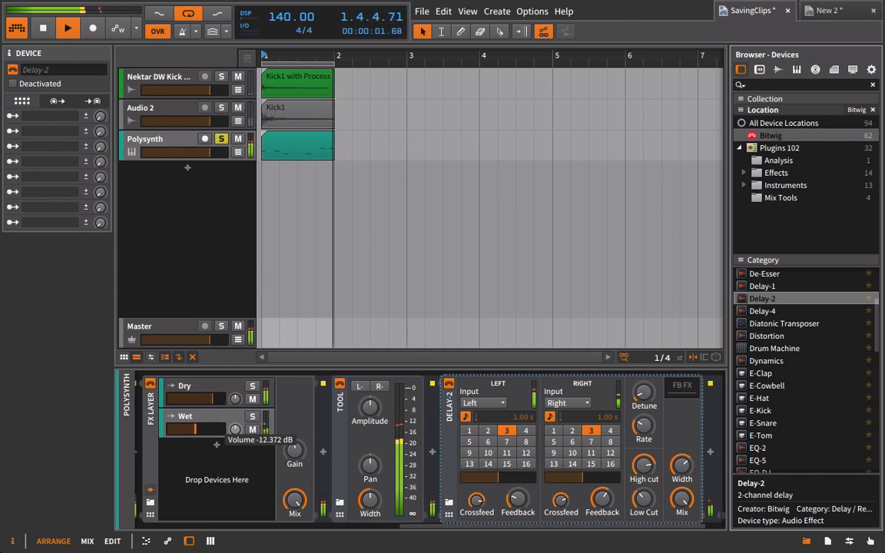
pyautogui.click(611, 431)
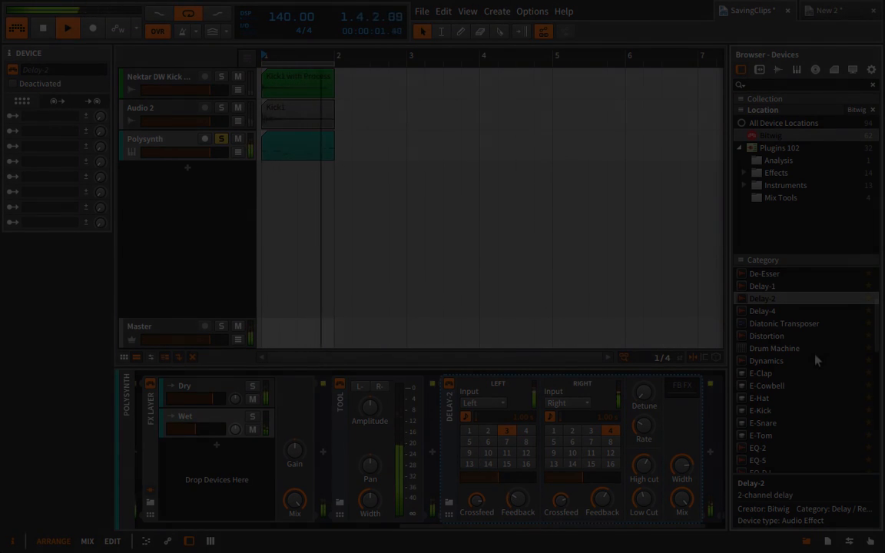
# Add a C#3 note with a length of 0.1.0.00 at 1.2.3.00 in the Polysynth clip, and stop playback.
pyautogui.scroll(-4, 813, 372)
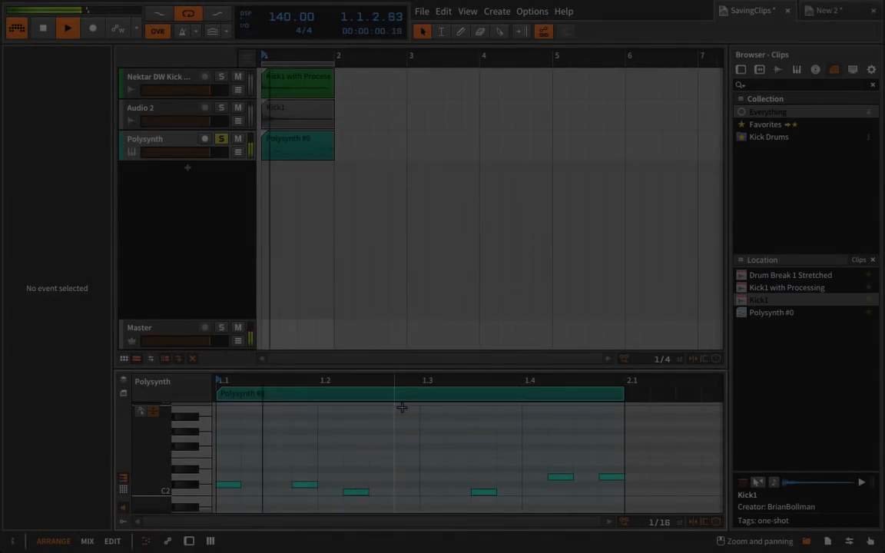
pyautogui.doubleClick(401, 407)
pyautogui.scroll(2, 267, 470)
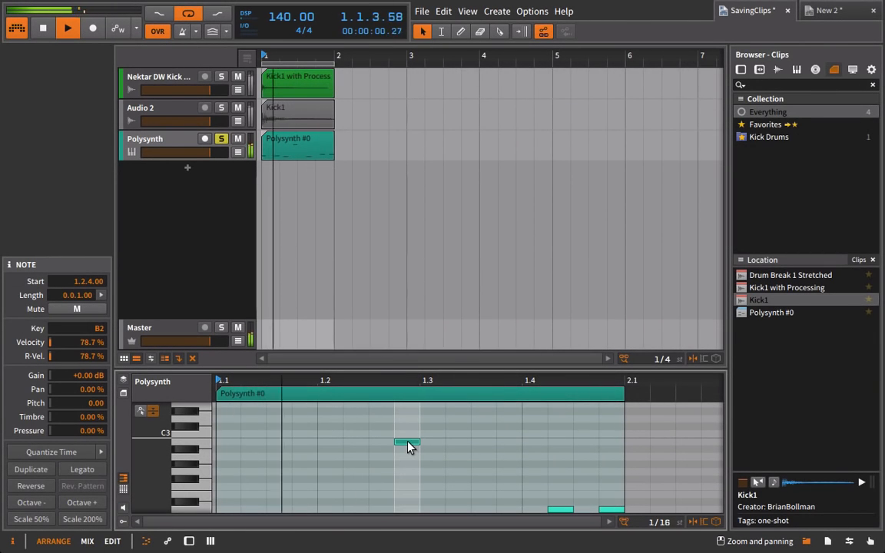
pyautogui.moveTo(408, 444); pyautogui.dragTo(494, 433)
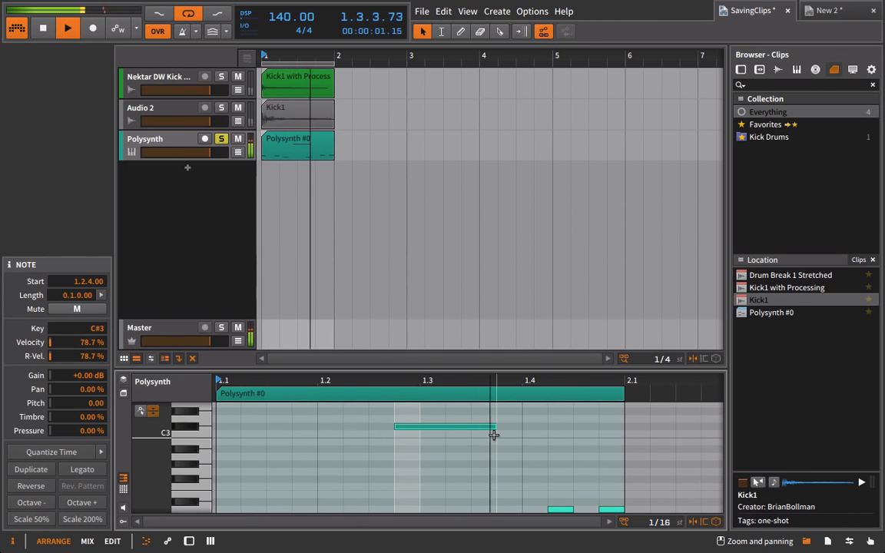
pyautogui.press('Left')
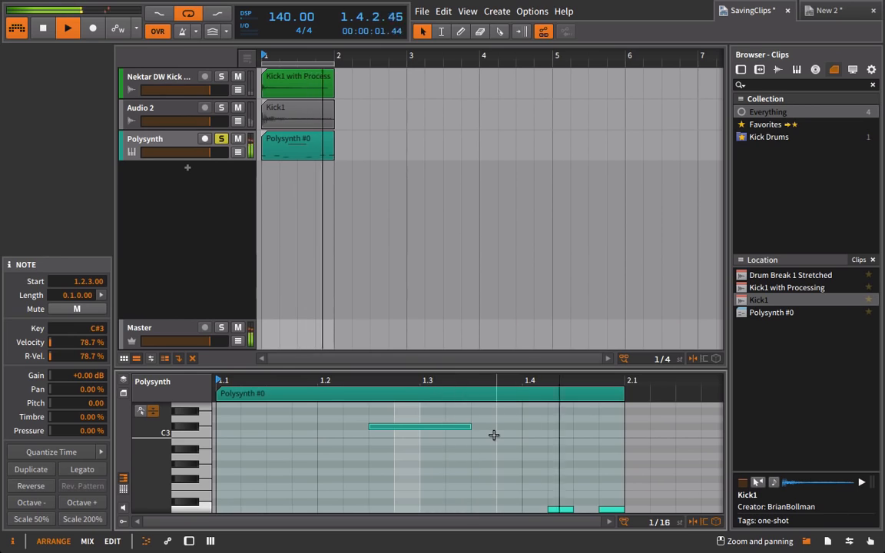
pyautogui.press('space')
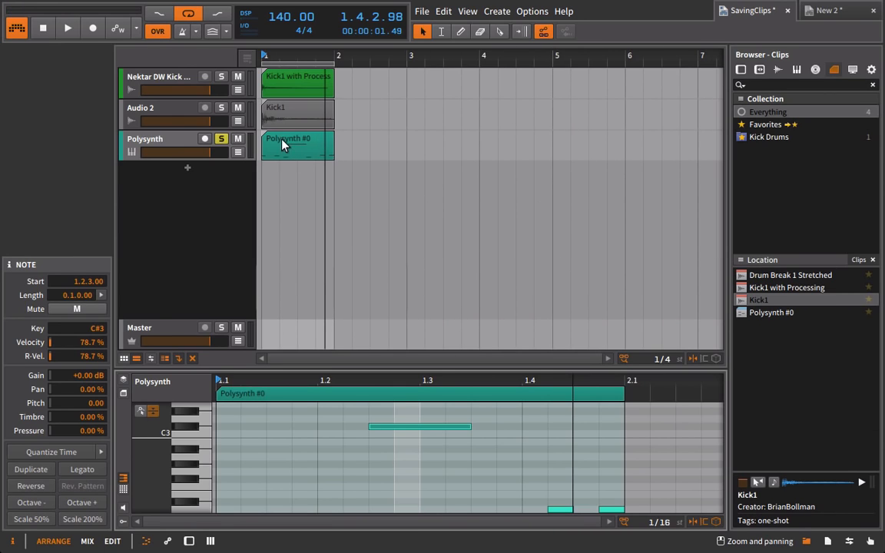
# Save the edited Polysynth clip with its devices to the clip library as Polysynth #1.
pyautogui.moveTo(287, 144); pyautogui.dragTo(791, 300)
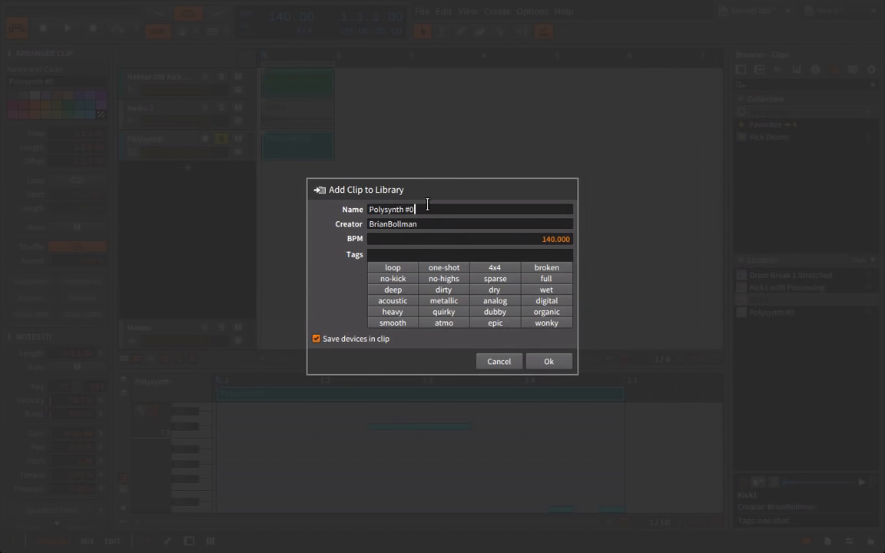
pyautogui.press('BackSpace')
pyautogui.write('1')
pyautogui.click(547, 362)
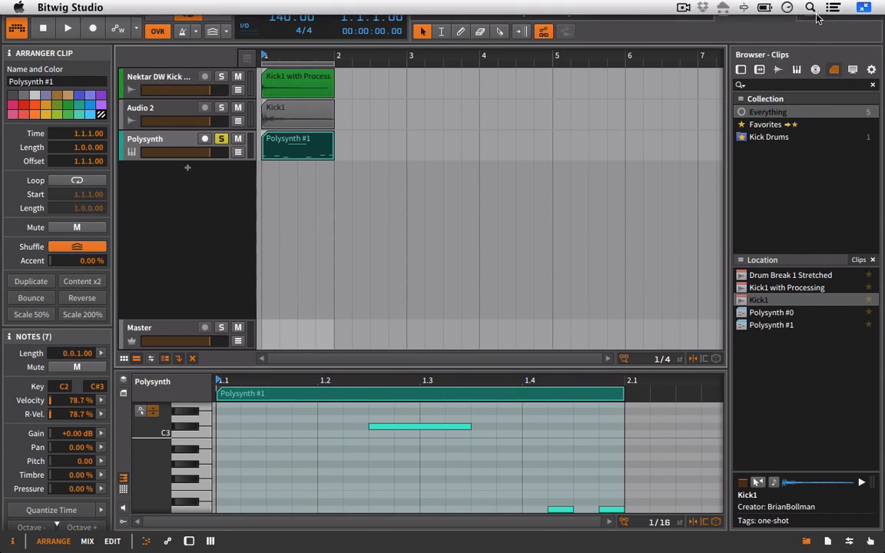
# In the New 2 project, place the Polysynth #1 library clip on a new track and show its device chain.
pyautogui.click(746, 16)
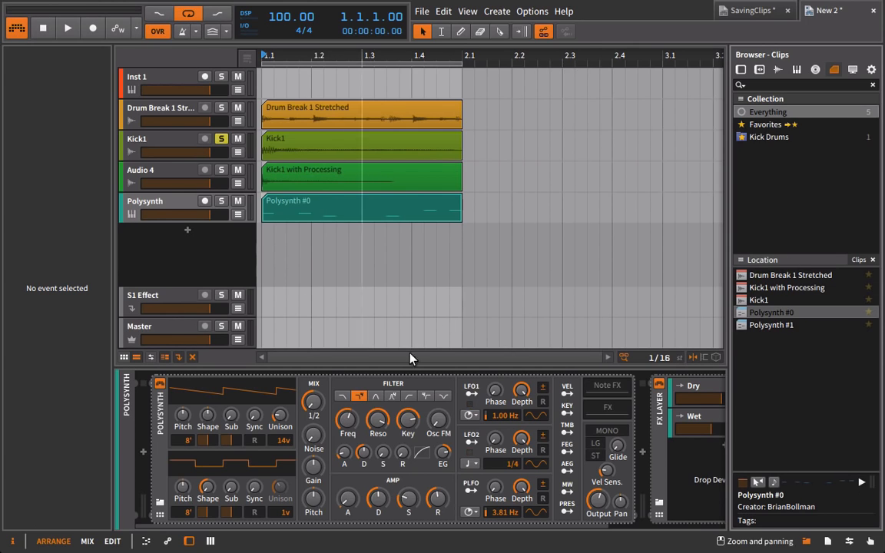
pyautogui.moveTo(764, 325); pyautogui.dragTo(258, 234)
pyautogui.click(176, 232)
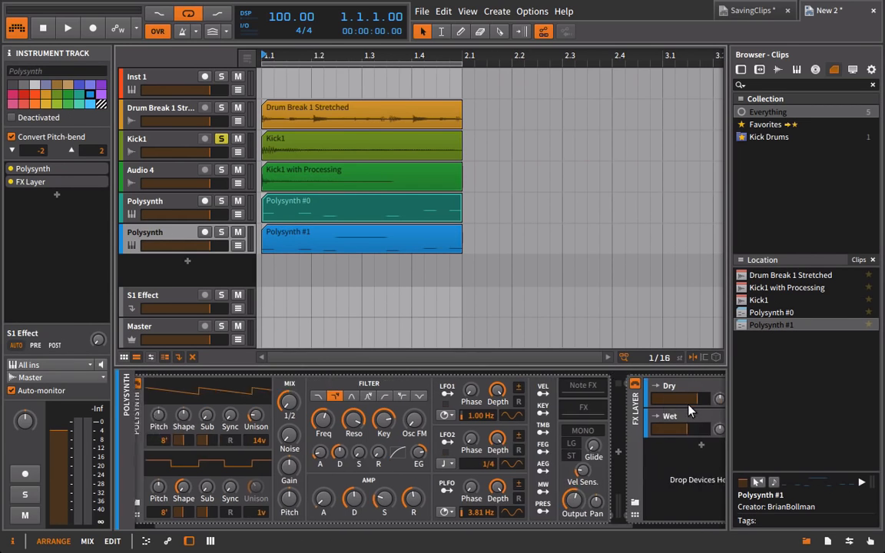
pyautogui.hscroll(3, 689, 407)
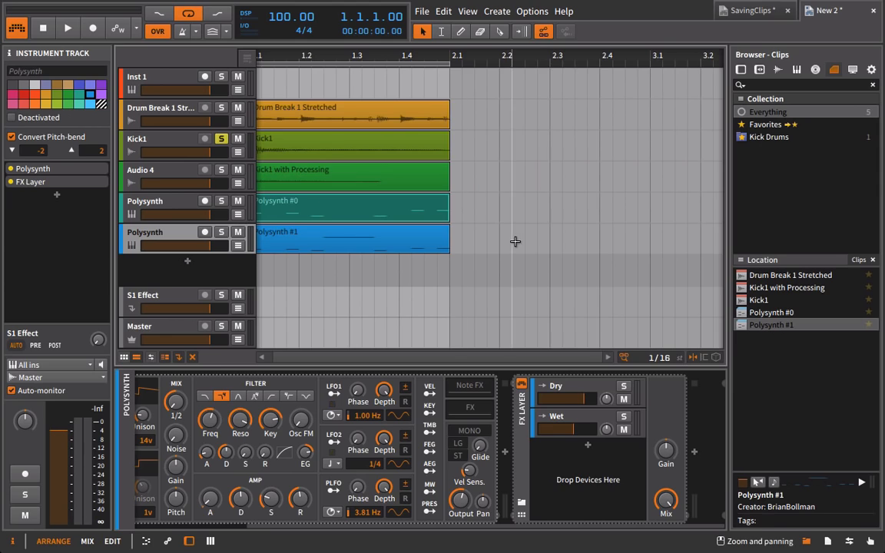
pyautogui.hscroll(-1, 515, 241)
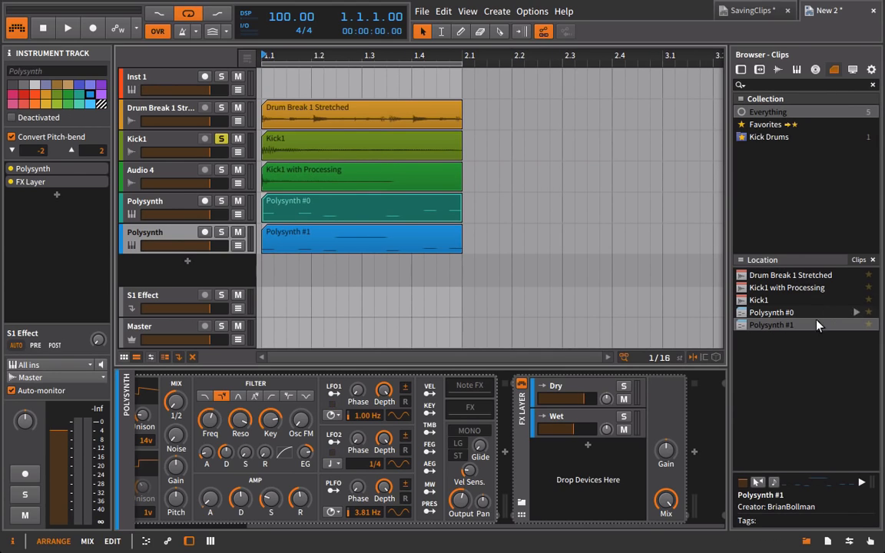
# Add the Kick1 with Processing clip to the Kick Drums collection and create a new collection named Synths.
pyautogui.moveTo(771, 287); pyautogui.dragTo(776, 146)
pyautogui.rightClick(770, 166)
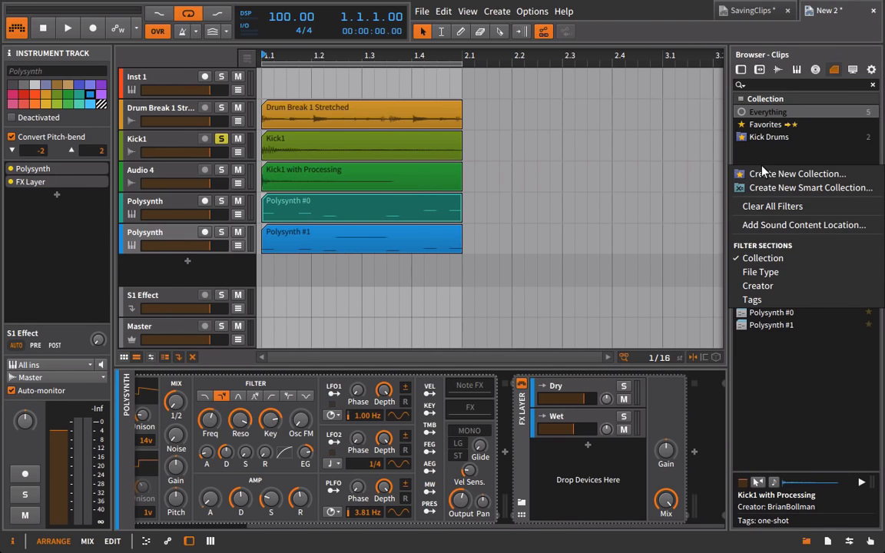
pyautogui.click(769, 175)
pyautogui.write('S')
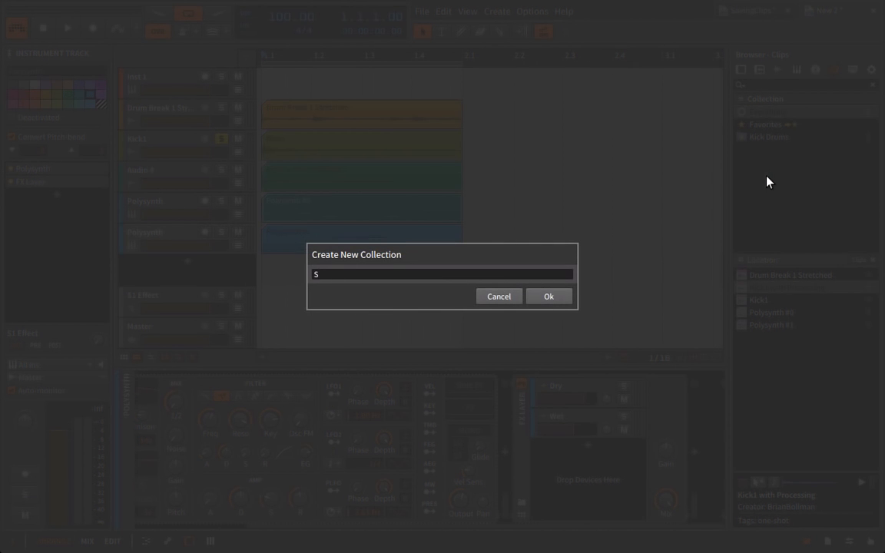
pyautogui.write('ynths')
pyautogui.press('Return')
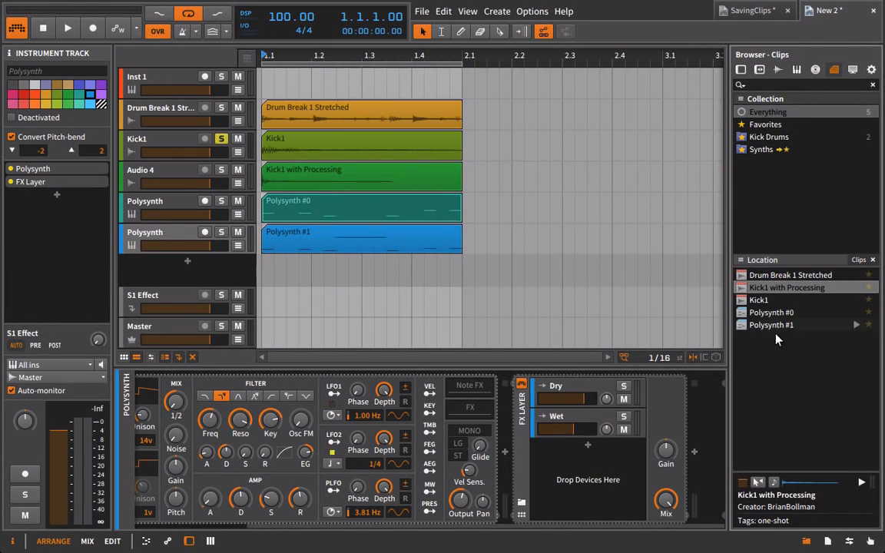
# Add the Polysynth #0 and Polysynth #1 library clips to the Synths collection.
pyautogui.click(769, 324)
pyautogui.keyDown('shift'); pyautogui.click(771, 313); pyautogui.keyUp('shift')
pyautogui.moveTo(772, 313); pyautogui.dragTo(766, 151)
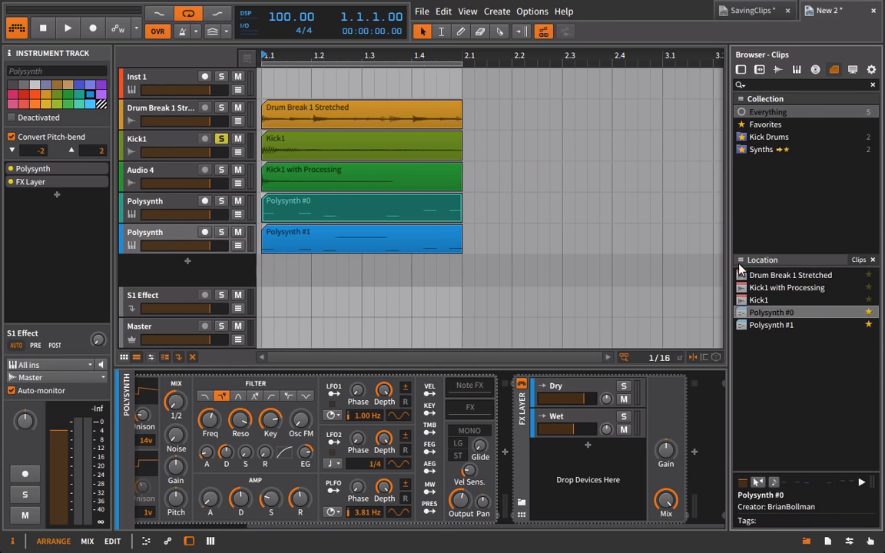
pyautogui.click(768, 259)
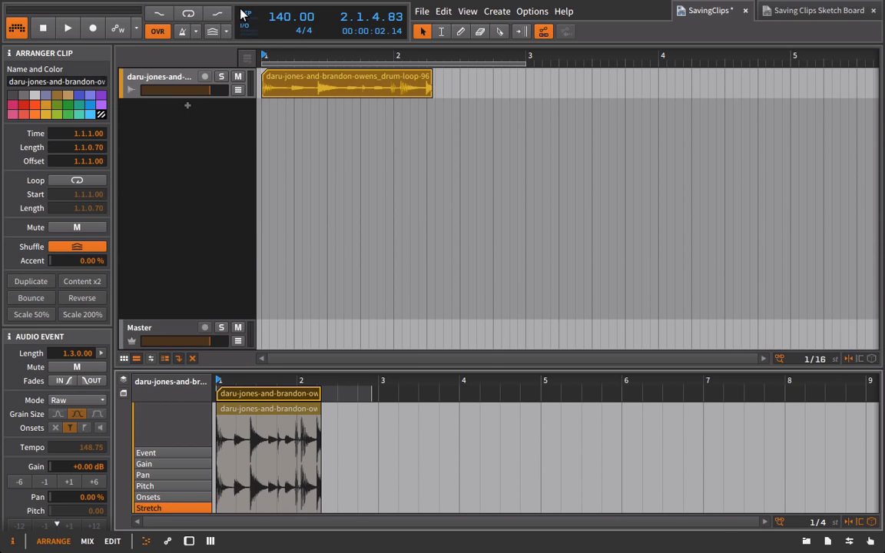
# Make a time selection on the Master track starting at bar 1 and bounce it to a new audio track with the Pre-Fader source.
pyautogui.click(442, 31)
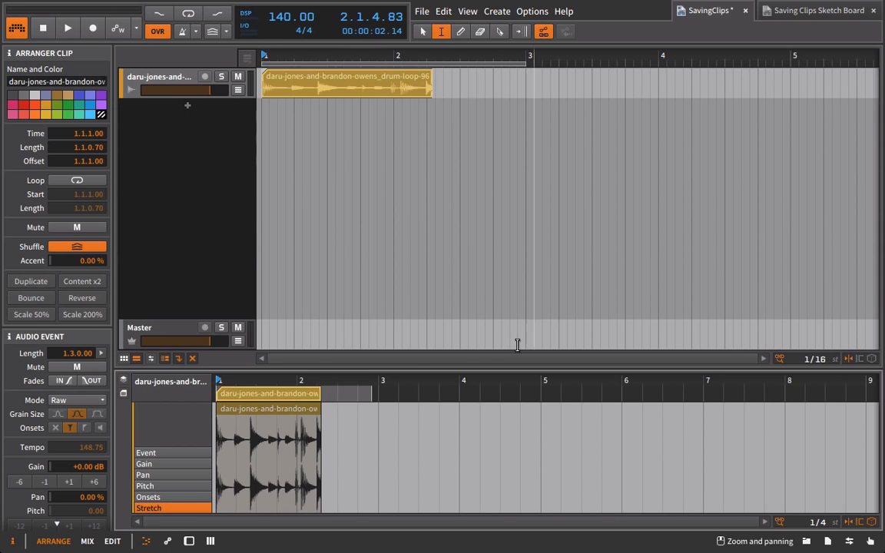
pyautogui.moveTo(264, 336); pyautogui.dragTo(785, 332)
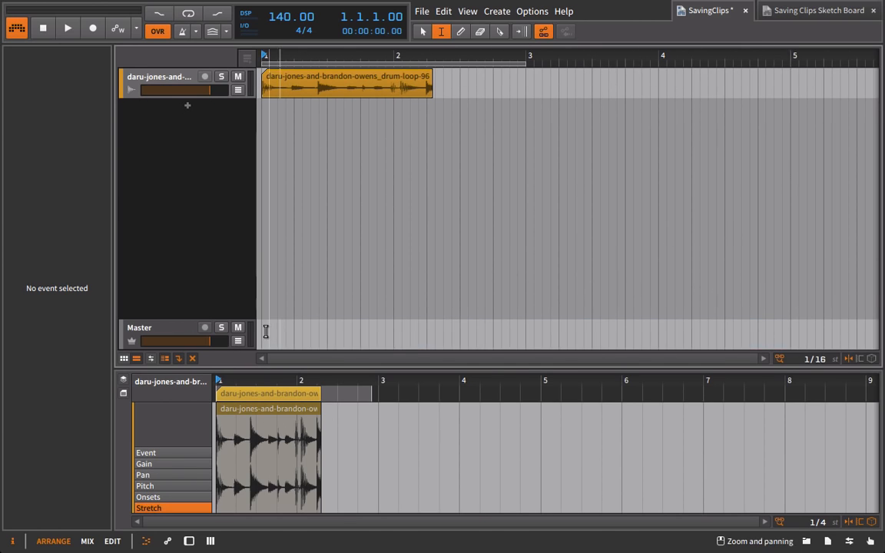
pyautogui.moveTo(261, 331); pyautogui.dragTo(304, 339)
pyautogui.rightClick(303, 339)
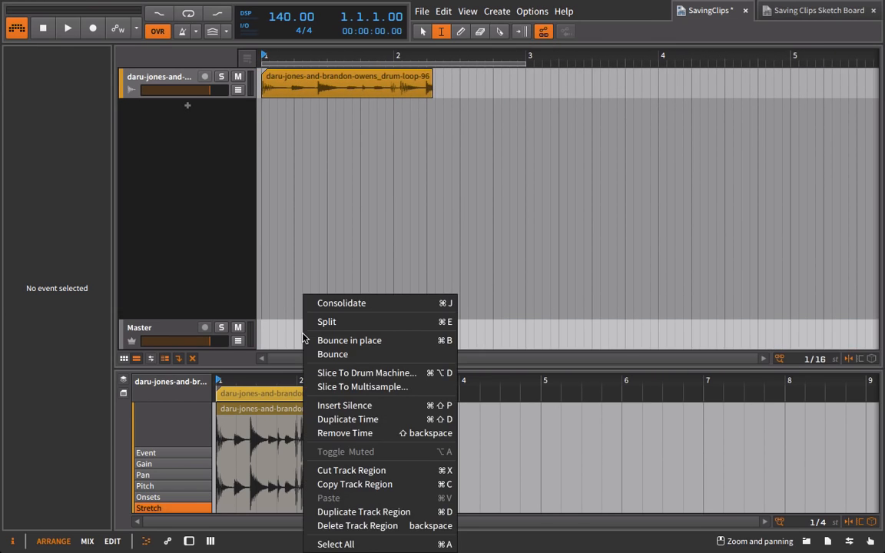
pyautogui.click(349, 358)
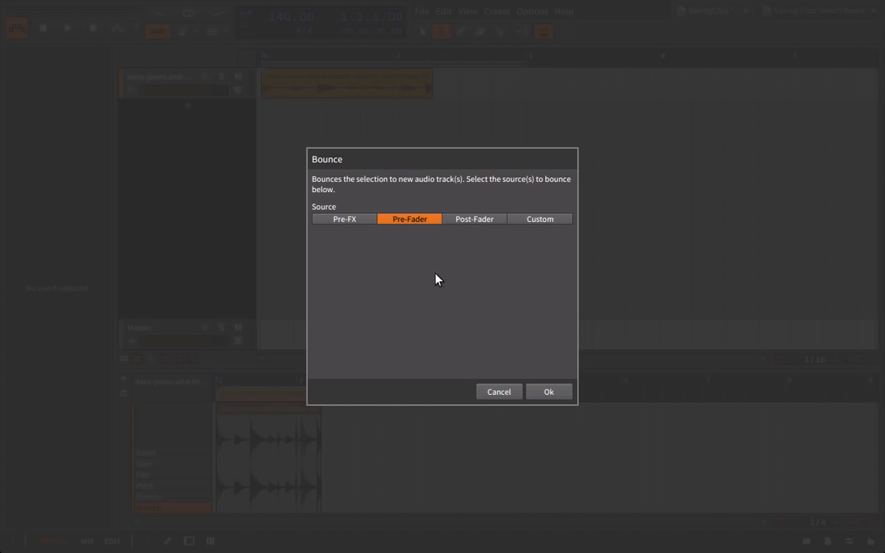
pyautogui.click(550, 396)
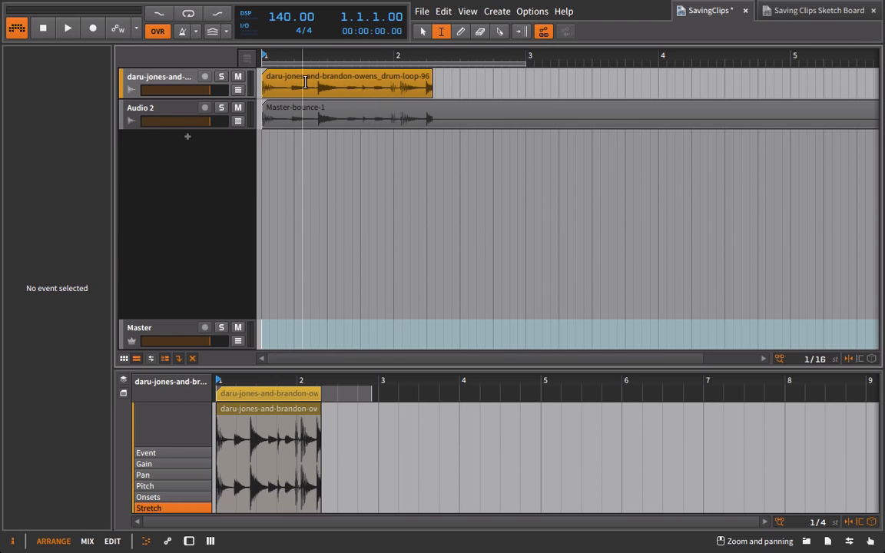
# Copy the bounced Audio 2 track from SavingClips and paste it into the Saving Clips Sketch Board project.
pyautogui.click(423, 31)
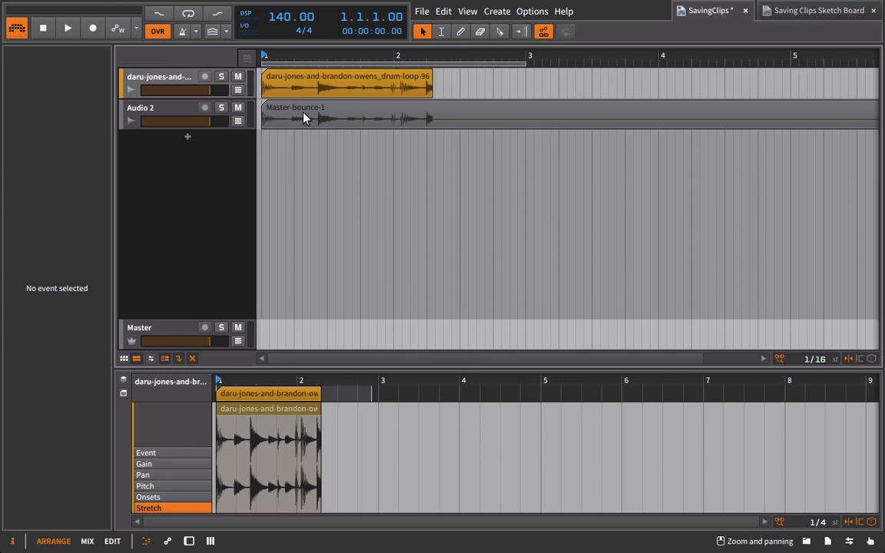
pyautogui.click(151, 109)
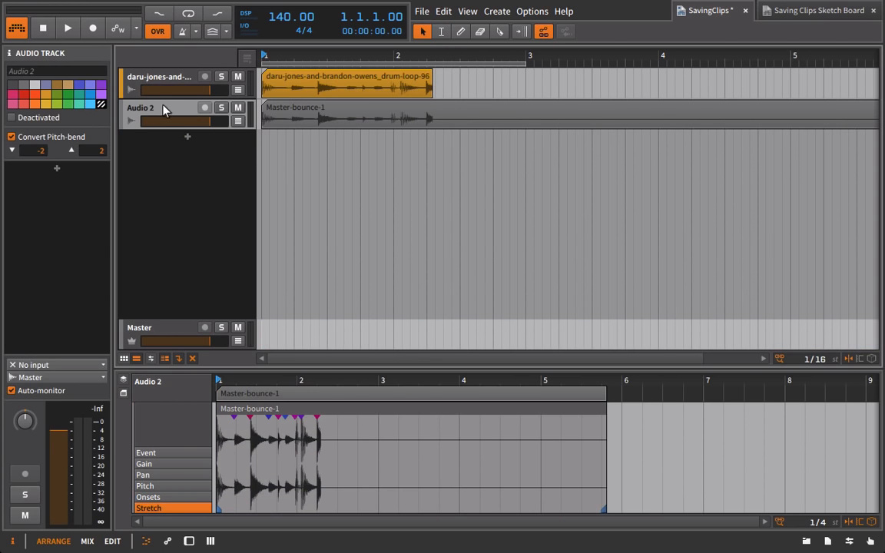
pyautogui.rightClick(168, 112)
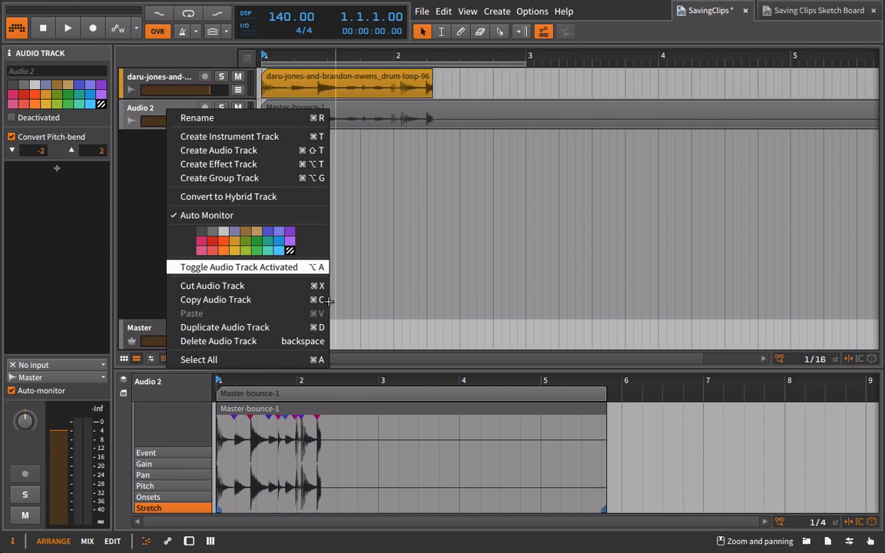
pyautogui.click(265, 300)
pyautogui.click(778, 9)
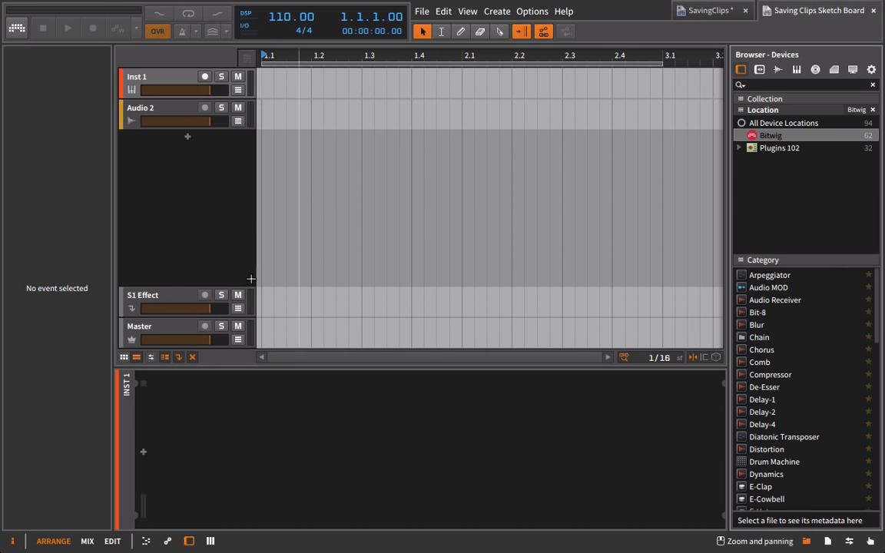
pyautogui.rightClick(179, 149)
pyautogui.click(146, 163)
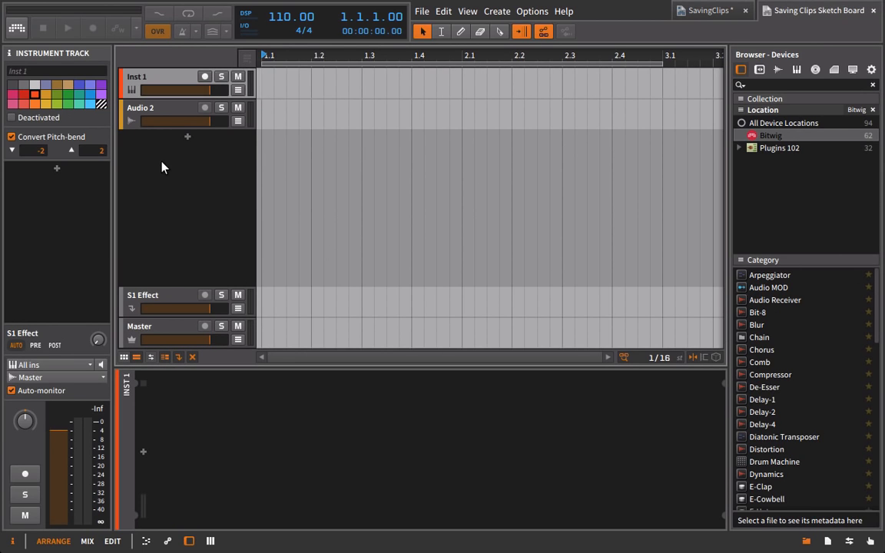
pyautogui.hotkey('ctrl', 'v')
# Delete the empty instrument and audio tracks and rename the pasted bounce track as Reference.
pyautogui.click(168, 85)
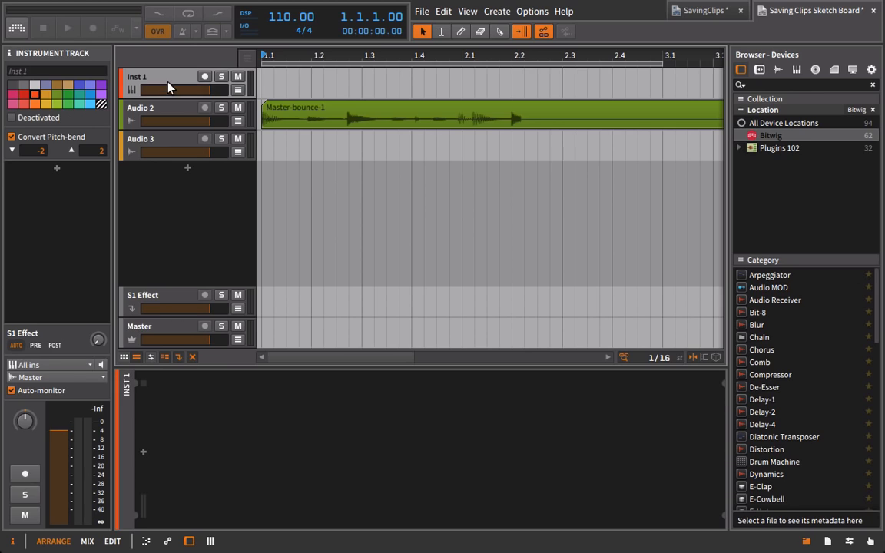
pyautogui.press('Delete')
pyautogui.click(176, 105)
pyautogui.press('Delete')
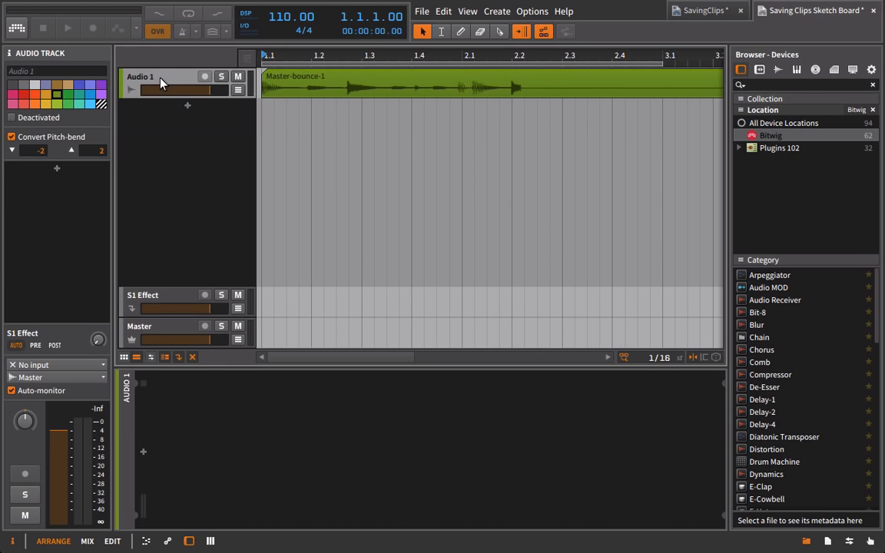
pyautogui.doubleClick(160, 77)
pyautogui.write('Refe')
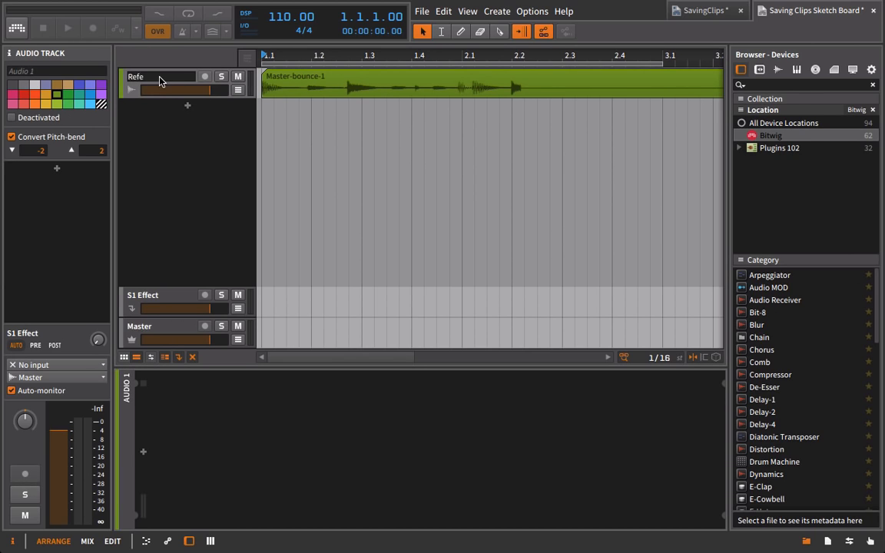
pyautogui.write('rence')
pyautogui.press('Return')
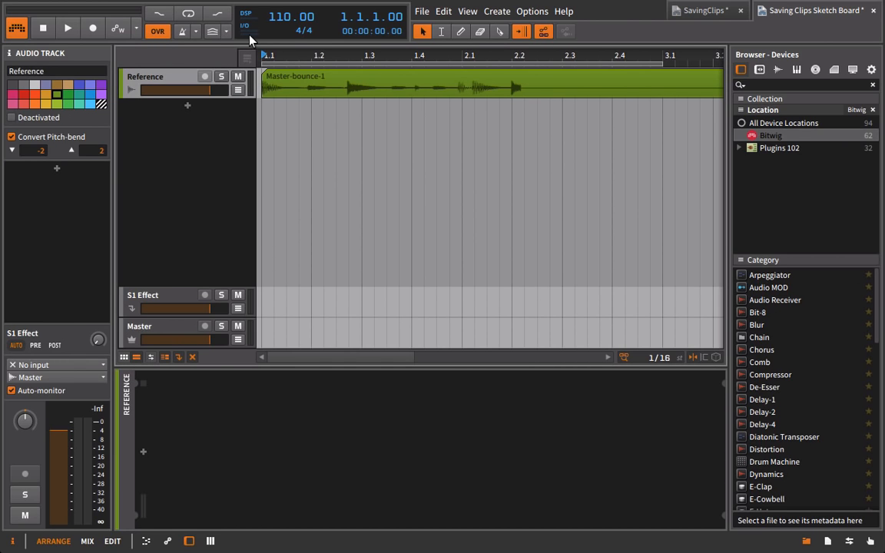
# In the SavingClips project, toggle the Audio 2 track between deactivated and activated, ending with it activated.
pyautogui.click(695, 10)
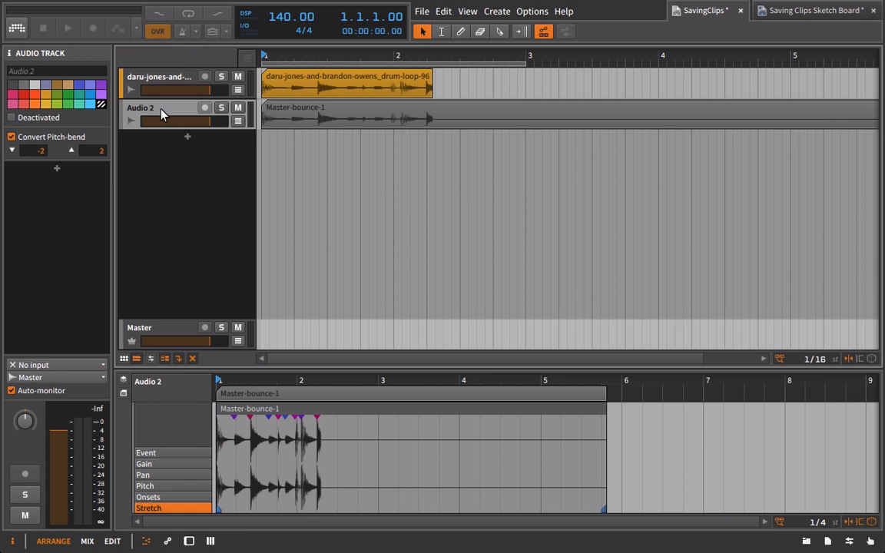
pyautogui.hotkey('alt', 'a')
pyautogui.hotkey('alt', 'a')
pyautogui.hotkey('alt', 'a')
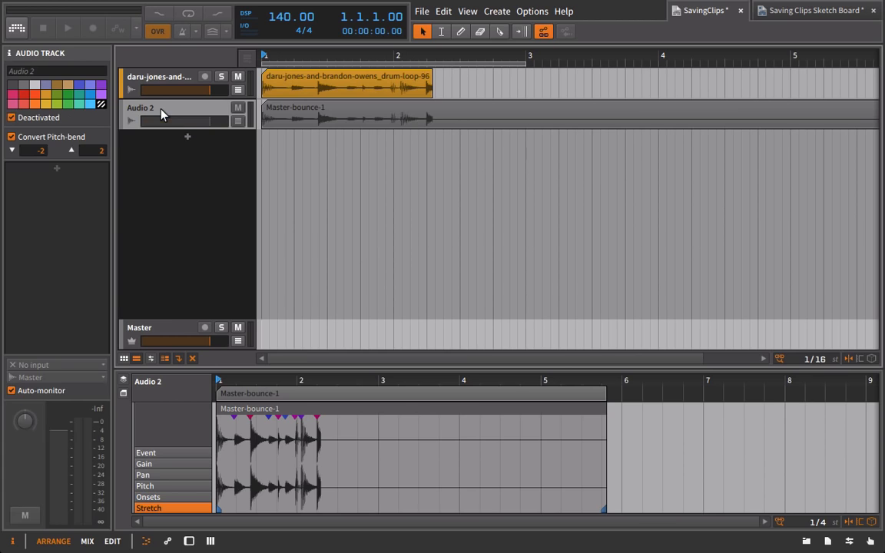
pyautogui.hotkey('alt', 'a')
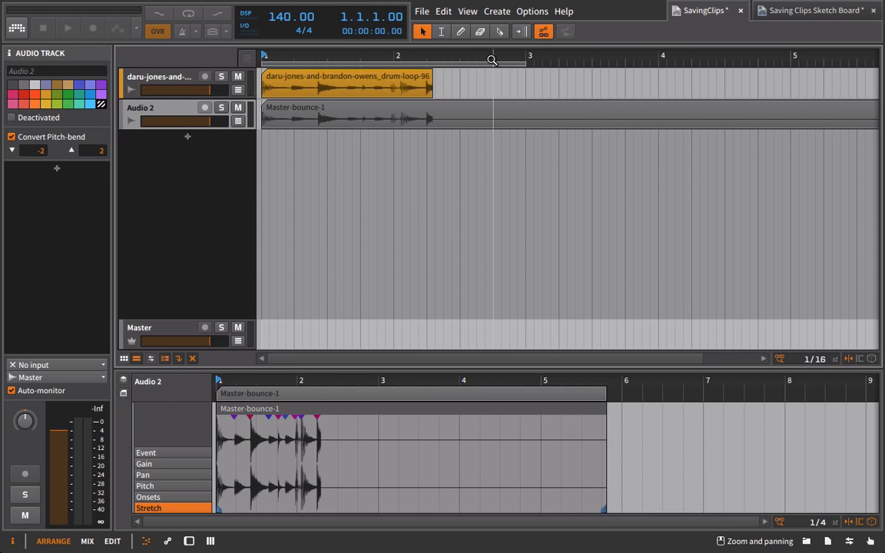
# In the Saving Clips Sketch Board project, add an instrument track below Reference and load a Polysynth on it.
pyautogui.click(799, 13)
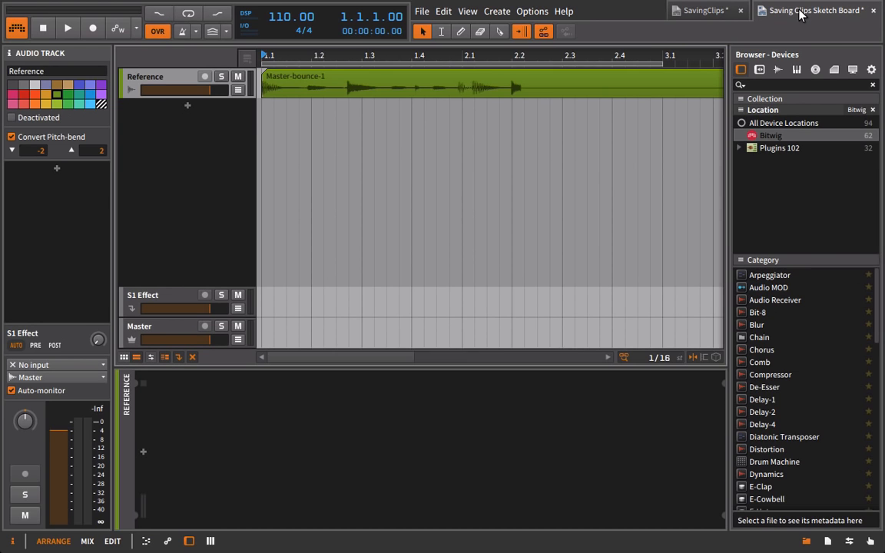
pyautogui.rightClick(212, 142)
pyautogui.click(230, 147)
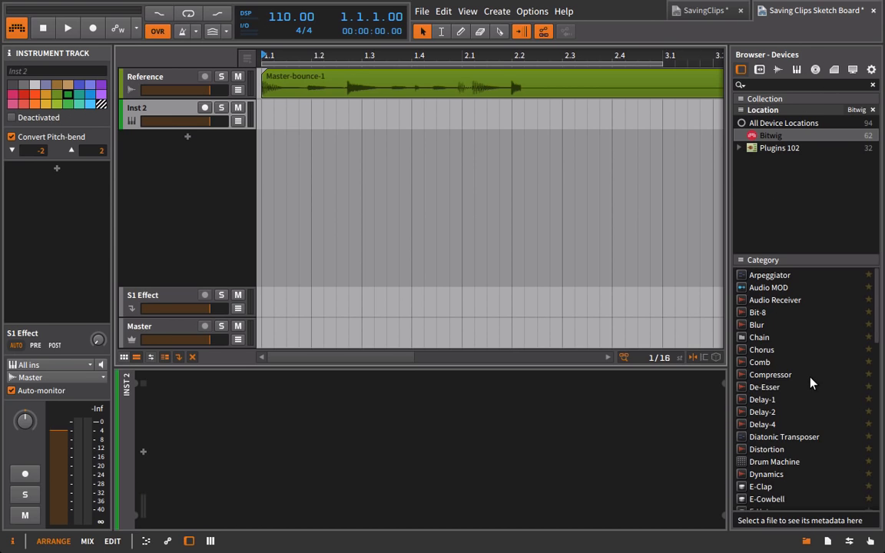
pyautogui.scroll(-12, 810, 380)
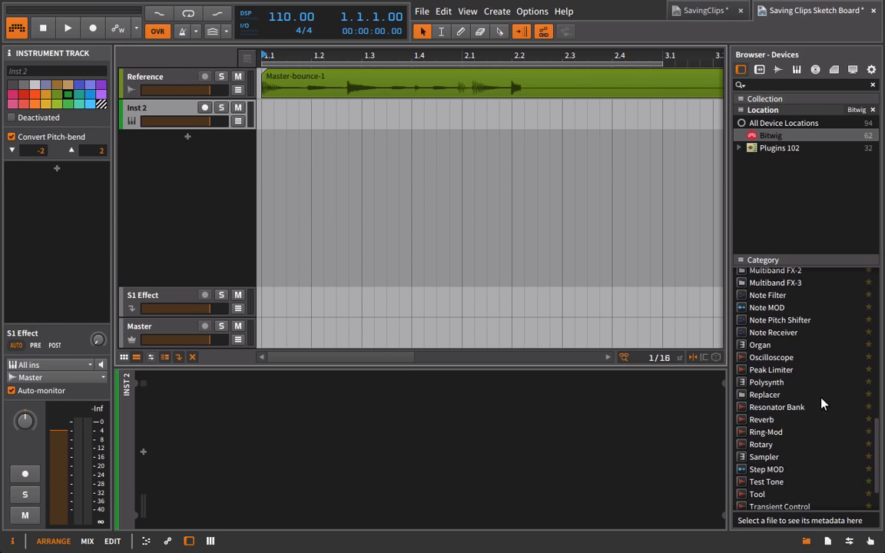
pyautogui.scroll(-3, 796, 413)
pyautogui.click(758, 346)
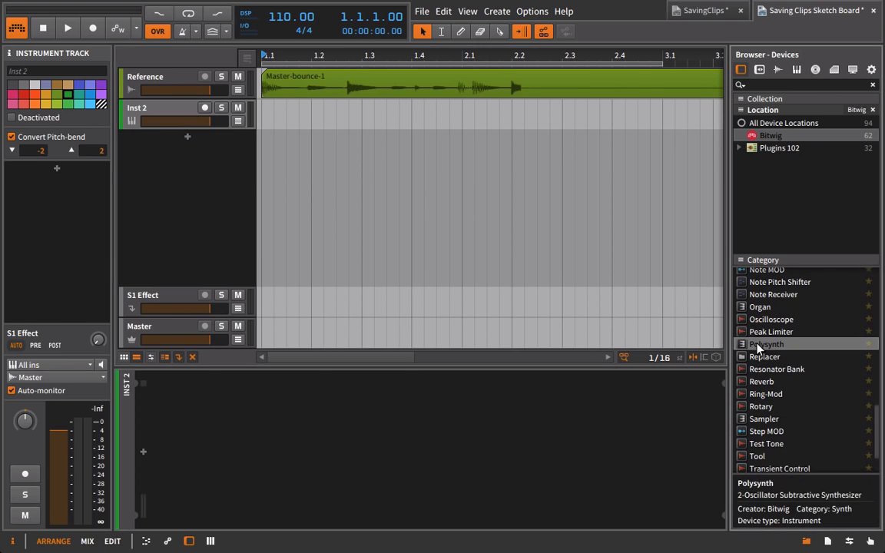
pyautogui.moveTo(758, 347); pyautogui.dragTo(130, 119)
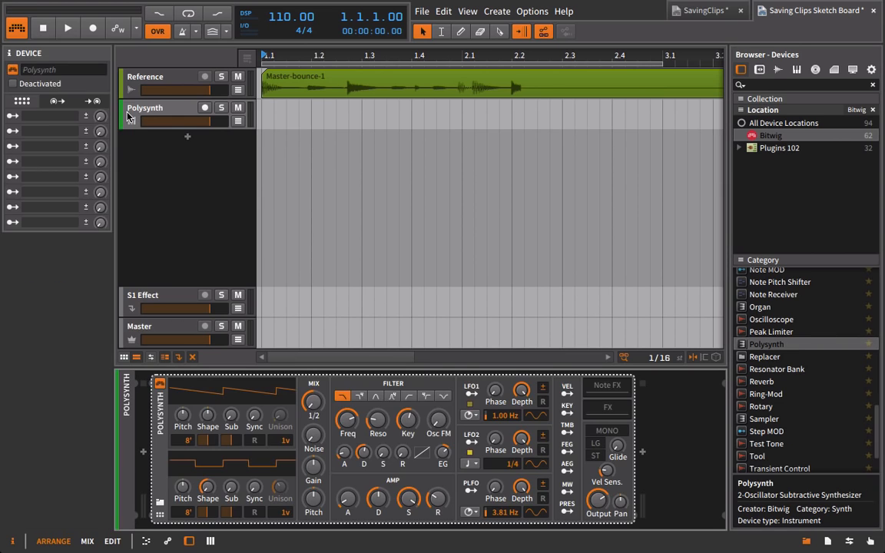
# Create a one-bar clip at bar 1 on the Polysynth track and add C2 notes on beats 1 and 3.
pyautogui.click(274, 121)
pyautogui.doubleClick(399, 118)
pyautogui.doubleClick(348, 114)
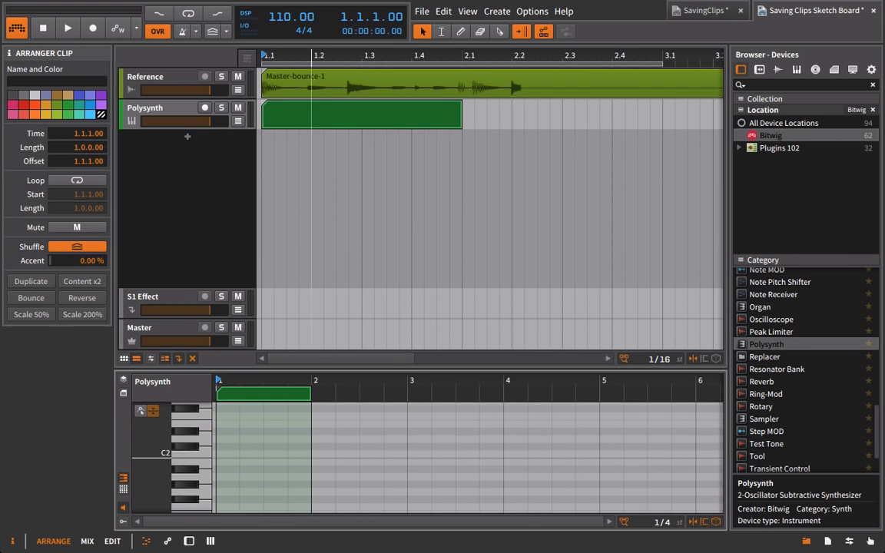
pyautogui.moveTo(311, 55); pyautogui.dragTo(311, 78)
pyautogui.click(228, 455)
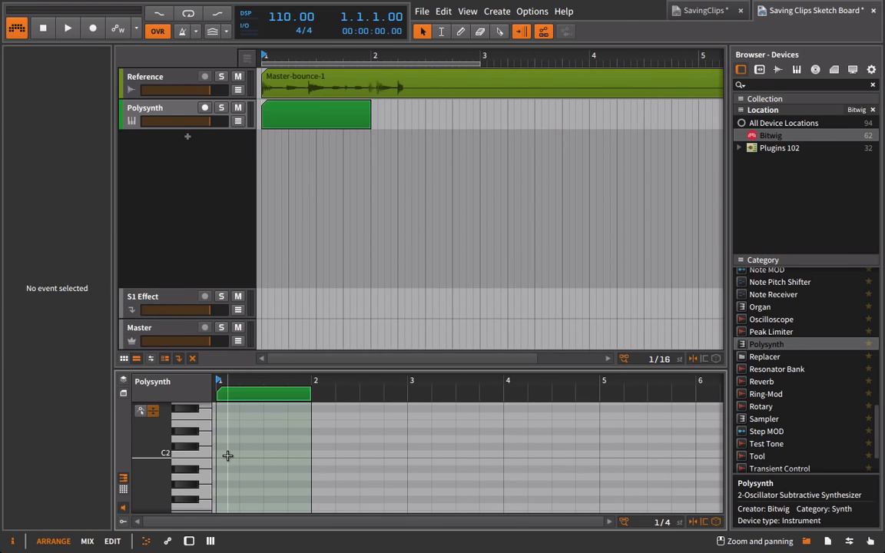
pyautogui.doubleClick(227, 455)
pyautogui.doubleClick(270, 452)
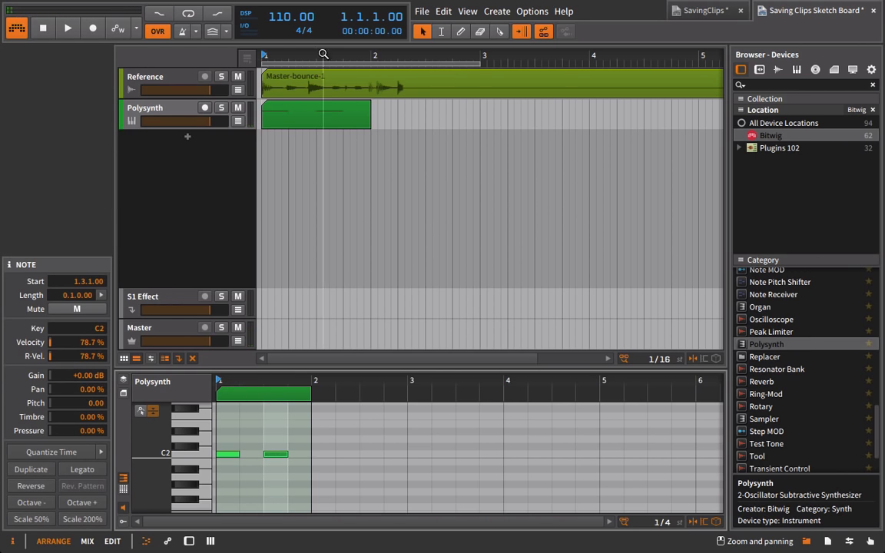
# Loop the Polysynth clip out to a length of 3.3.3.00 and move its start to 1.1.1.00.
pyautogui.click(296, 55)
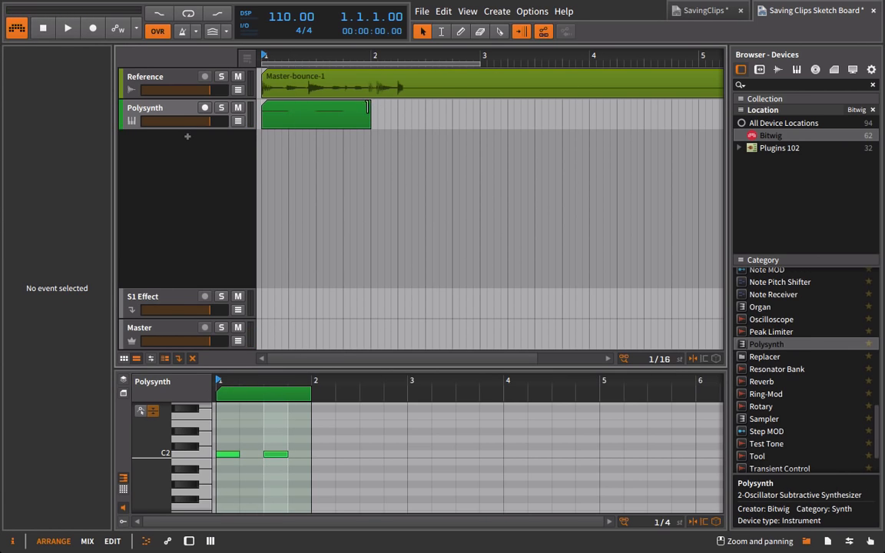
pyautogui.moveTo(330, 111); pyautogui.dragTo(696, 123)
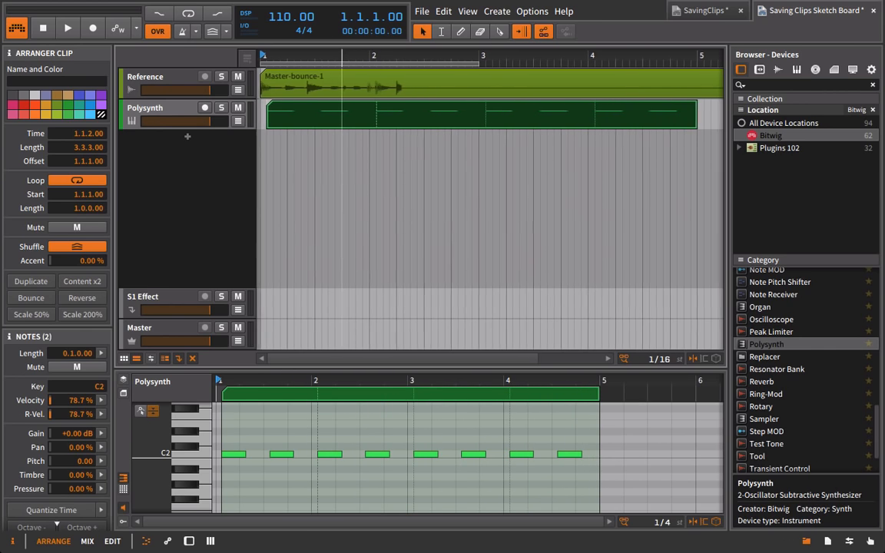
pyautogui.moveTo(341, 55); pyautogui.dragTo(350, 88)
pyautogui.moveTo(311, 115); pyautogui.dragTo(259, 115)
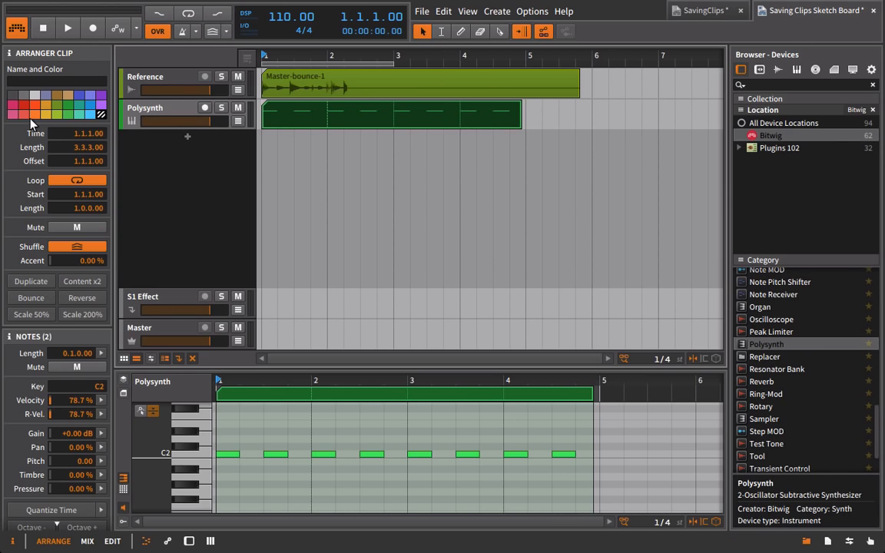
pyautogui.click(139, 110)
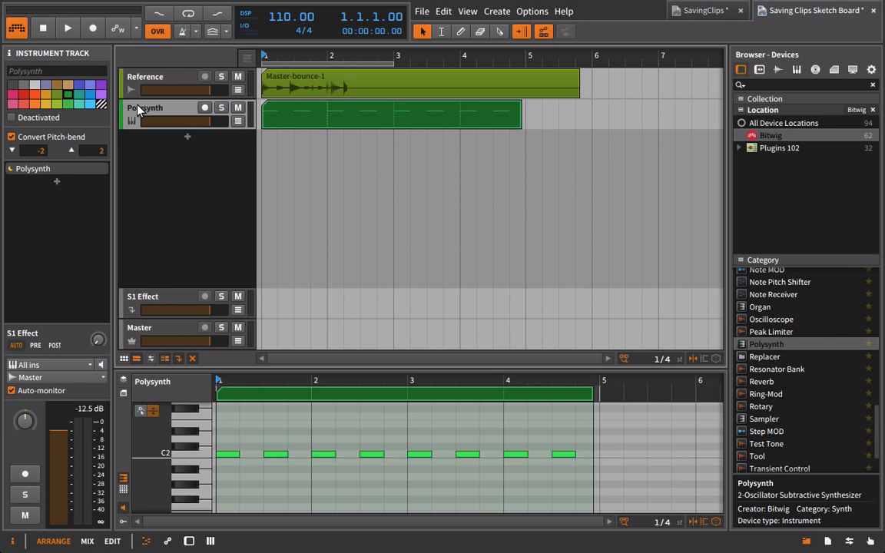
pyautogui.click(680, 11)
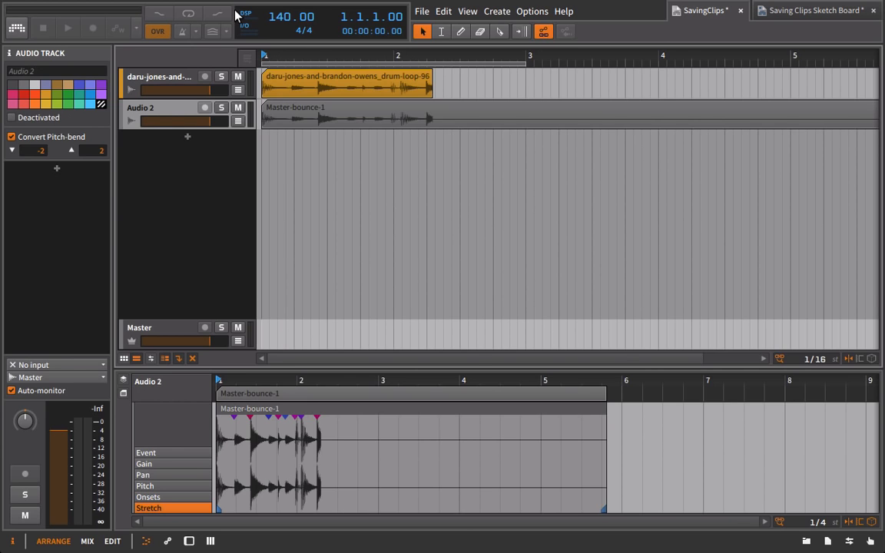
pyautogui.click(813, 11)
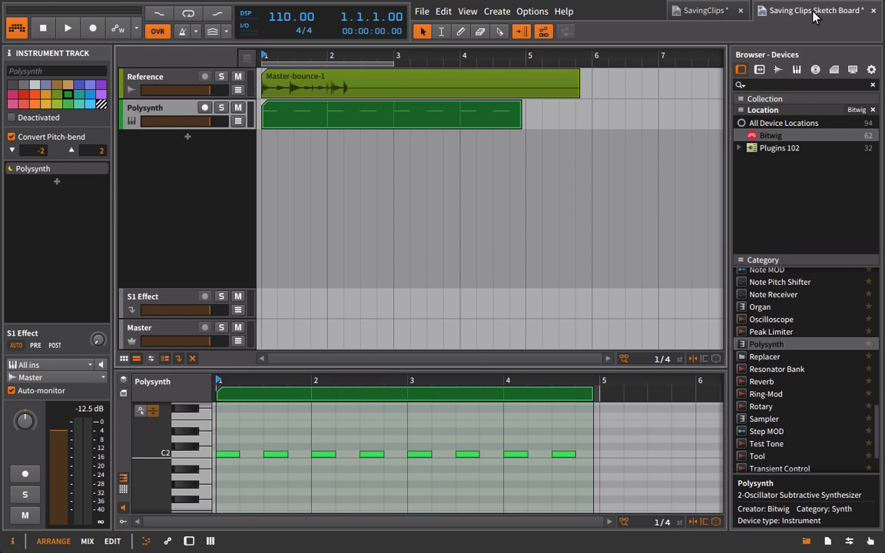
# Consolidate the looped Polysynth clip into a single unlooped clip and extend it to a length of 6.0.0.00.
pyautogui.click(393, 117)
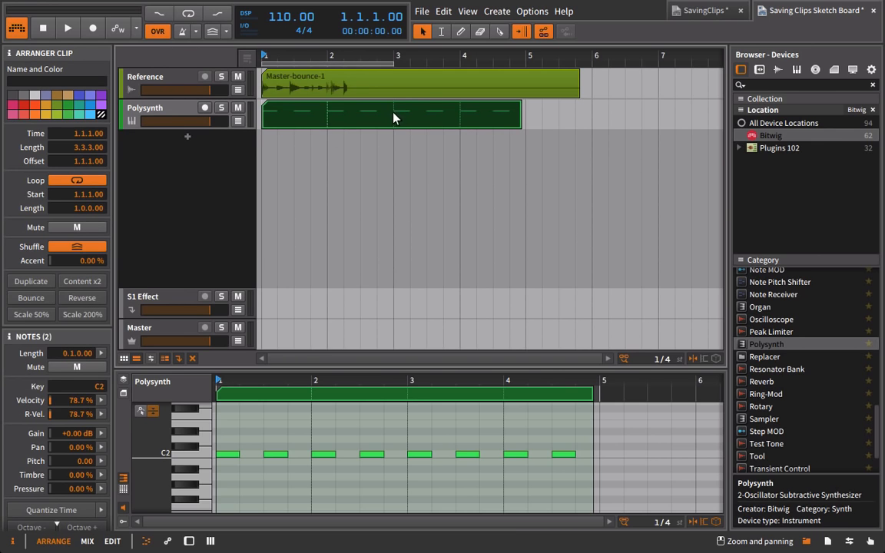
pyautogui.rightClick(324, 115)
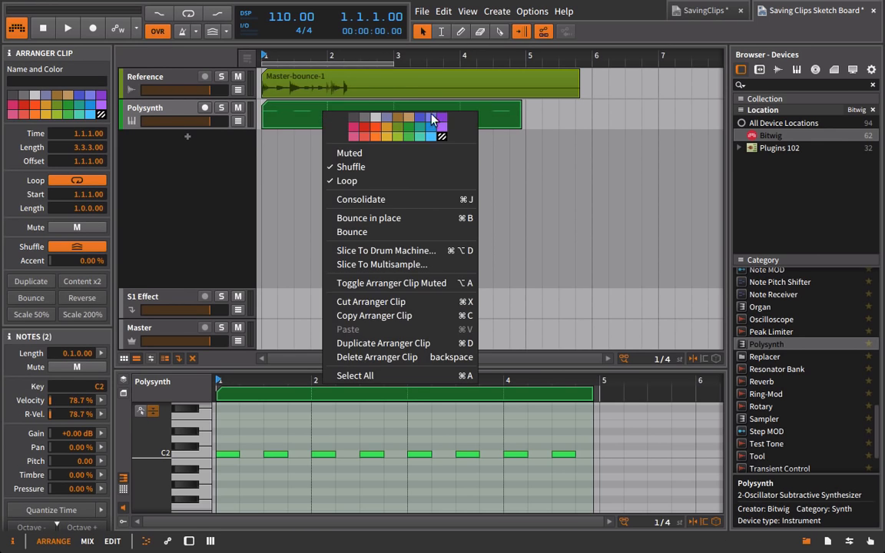
pyautogui.press('Escape')
pyautogui.rightClick(427, 115)
pyautogui.click(454, 179)
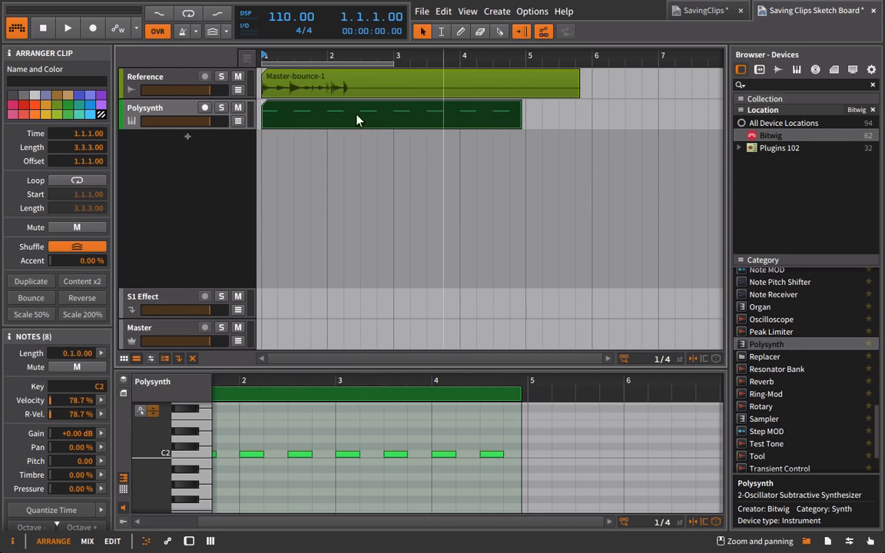
pyautogui.moveTo(522, 111); pyautogui.dragTo(660, 109)
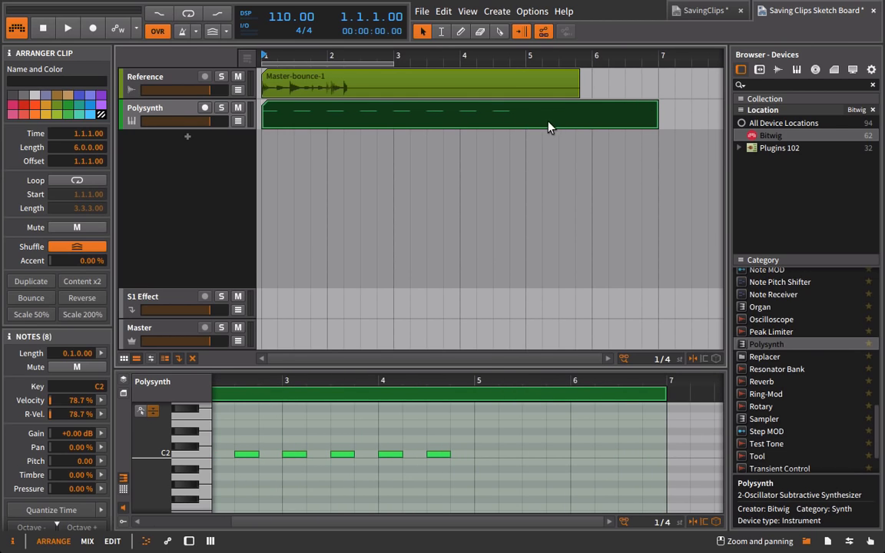
# Bounce the Polysynth clip to a new audio track.
pyautogui.rightClick(354, 115)
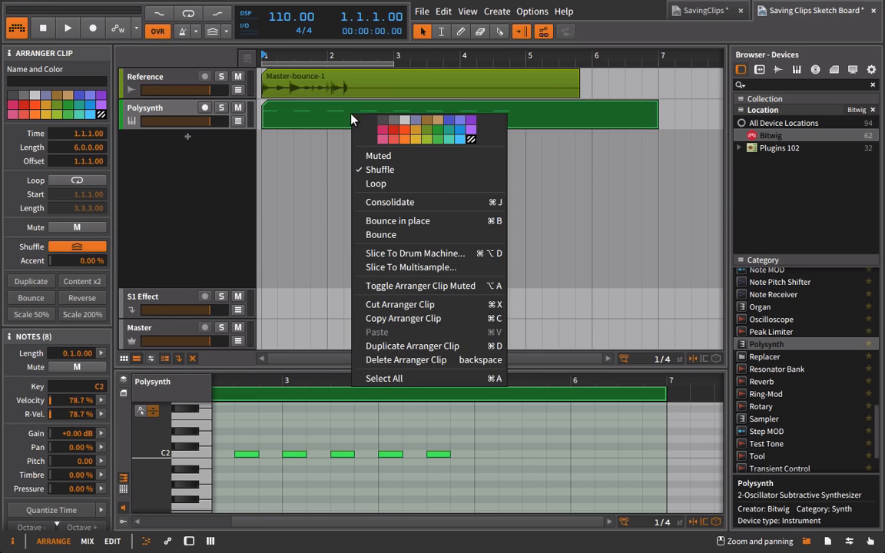
pyautogui.click(441, 234)
pyautogui.click(567, 390)
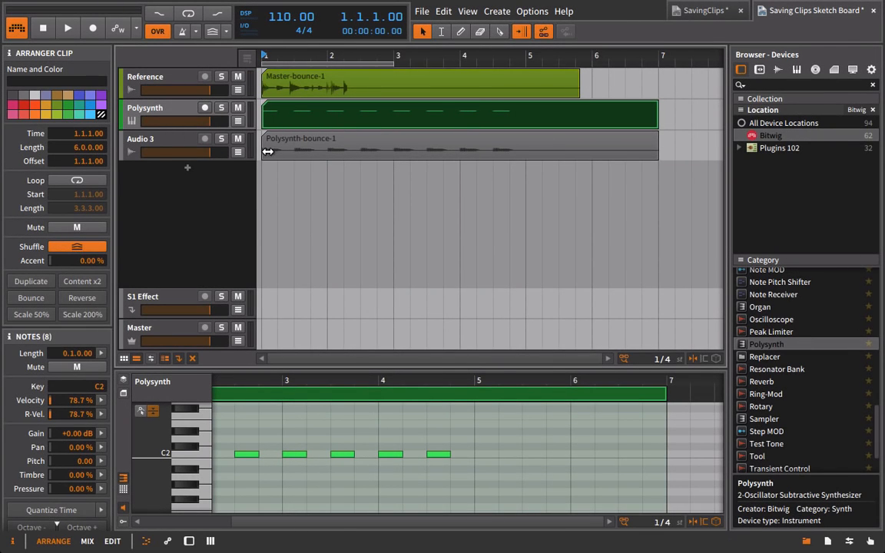
# Rename the audio track holding the bounced Polysynth clip to Synth Part.
pyautogui.click(166, 141)
pyautogui.rightClick(166, 143)
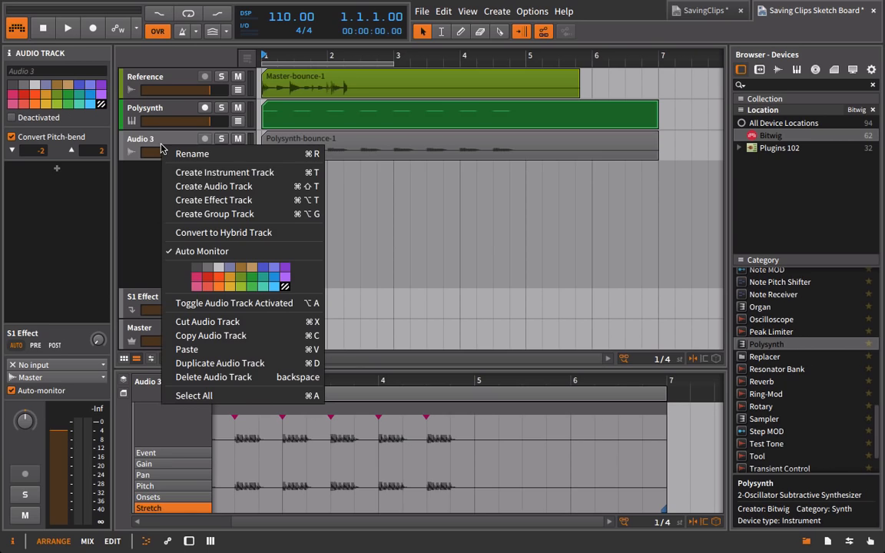
pyautogui.click(232, 338)
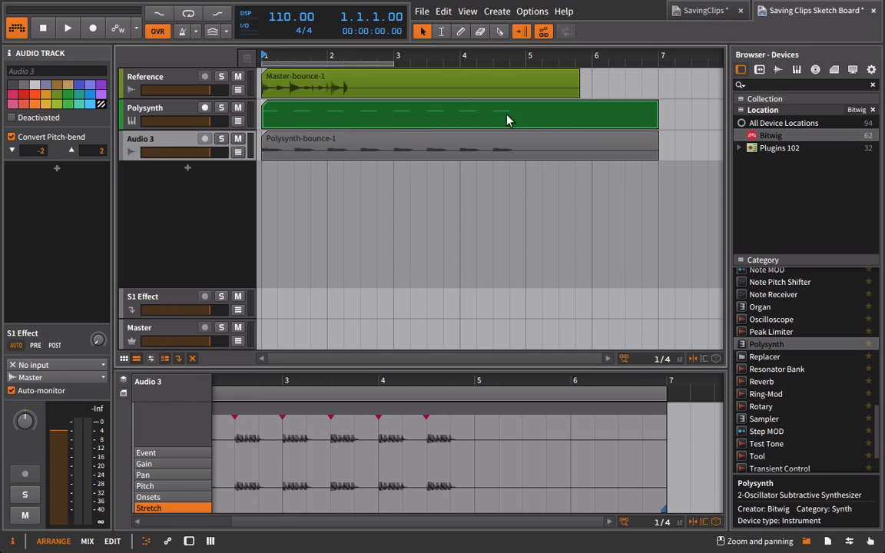
pyautogui.doubleClick(146, 138)
pyautogui.write('Synth Part')
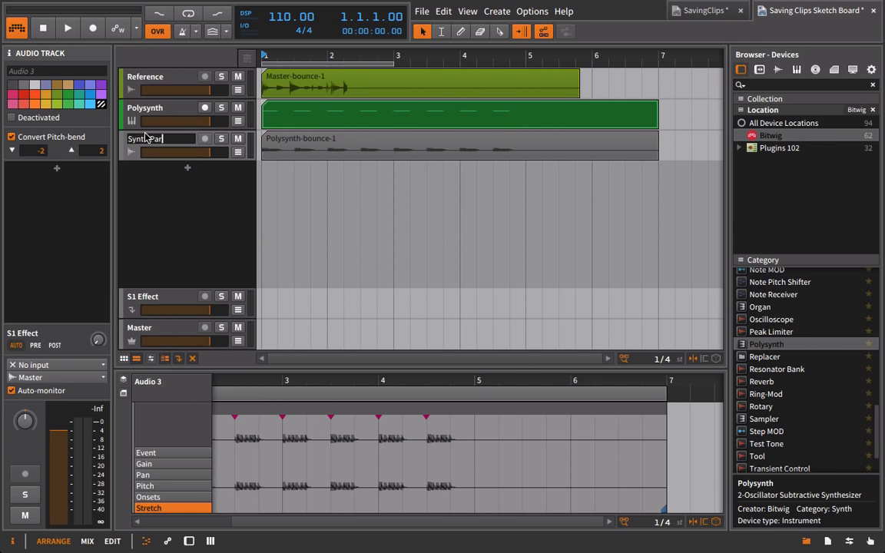
pyautogui.press('Return')
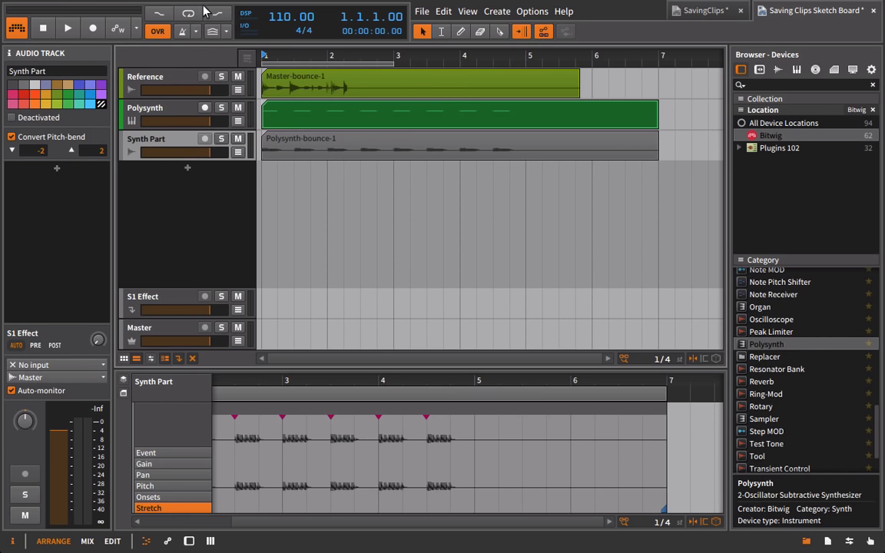
# Copy the Synth Part track into the SavingClips project and delete the Audio 2 track there.
pyautogui.rightClick(162, 140)
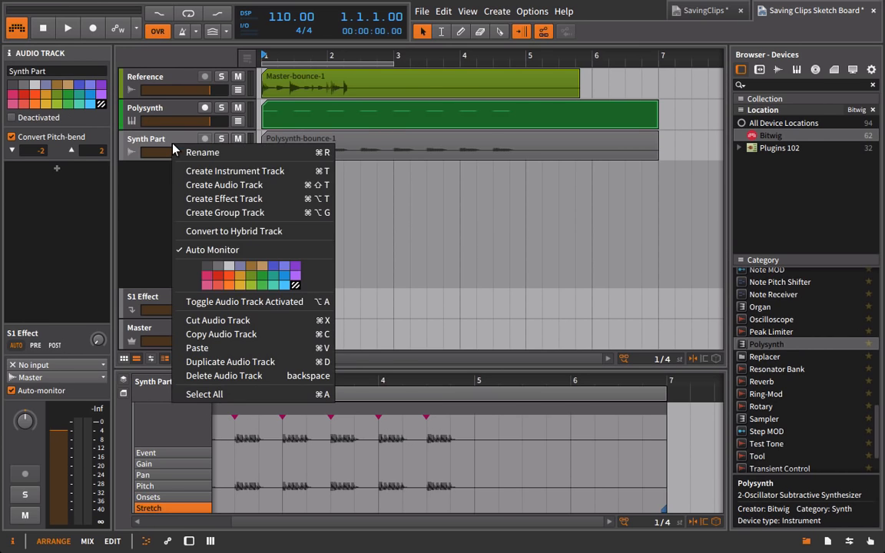
pyautogui.click(256, 337)
pyautogui.click(723, 11)
pyautogui.rightClick(220, 190)
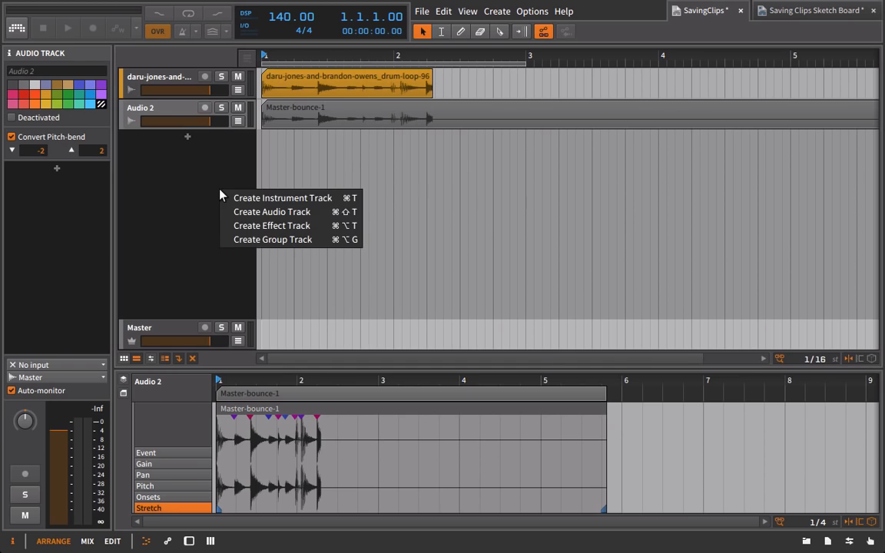
pyautogui.click(171, 183)
pyautogui.hotkey('ctrl', 'v')
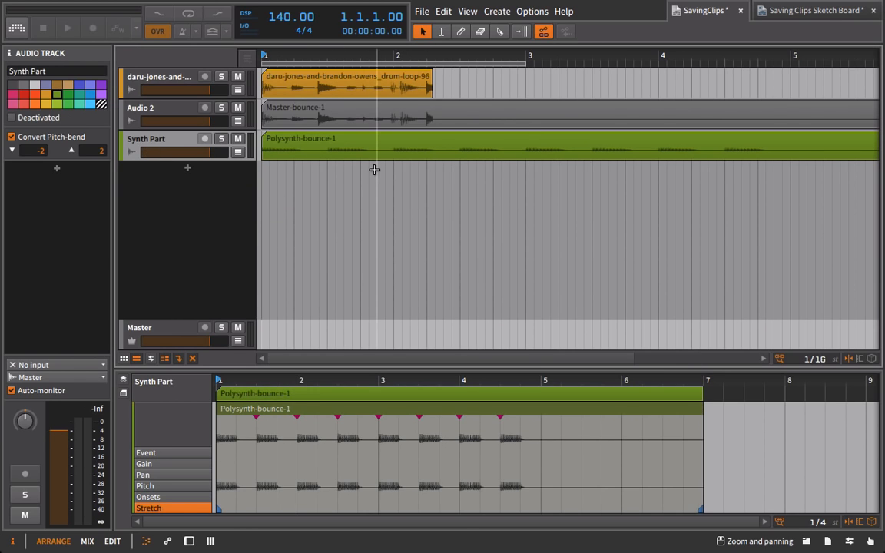
pyautogui.click(166, 113)
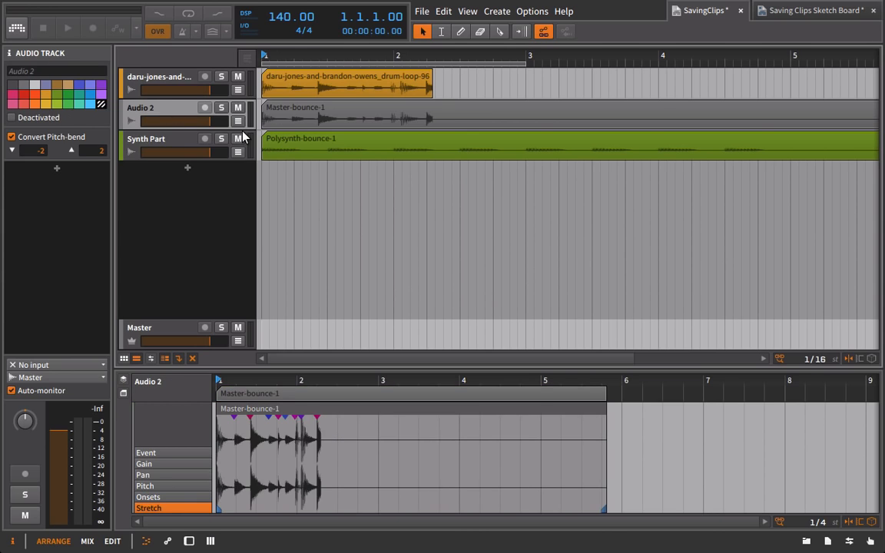
pyautogui.press('Delete')
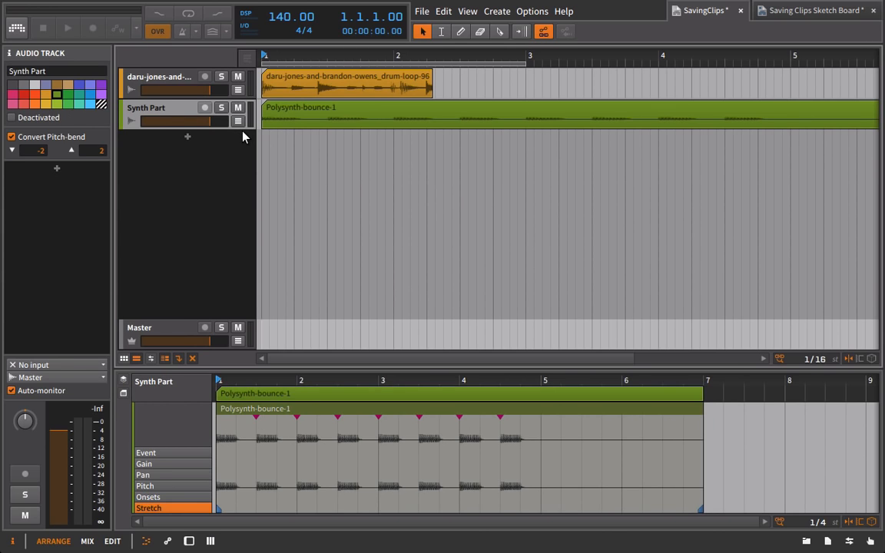
# Return to the Saving Clips Sketch Board project and save it.
pyautogui.click(814, 10)
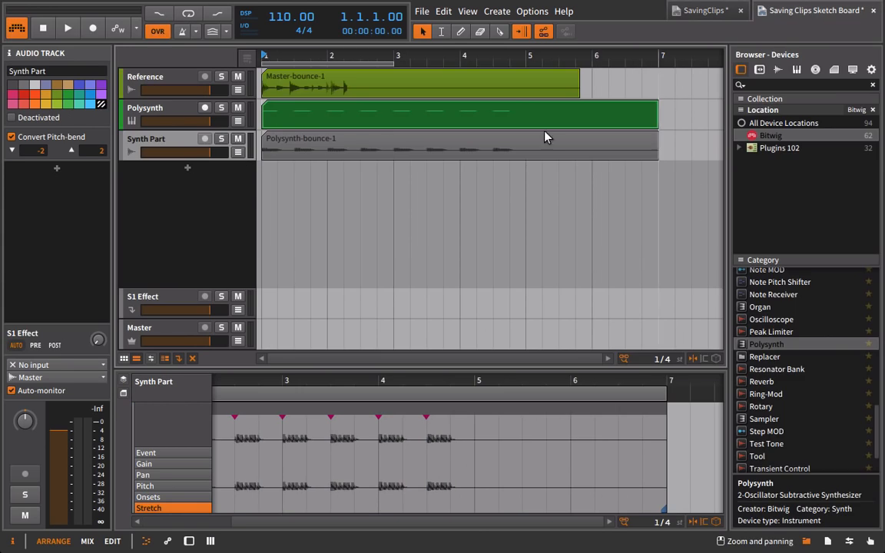
pyautogui.click(420, 11)
pyautogui.click(426, 94)
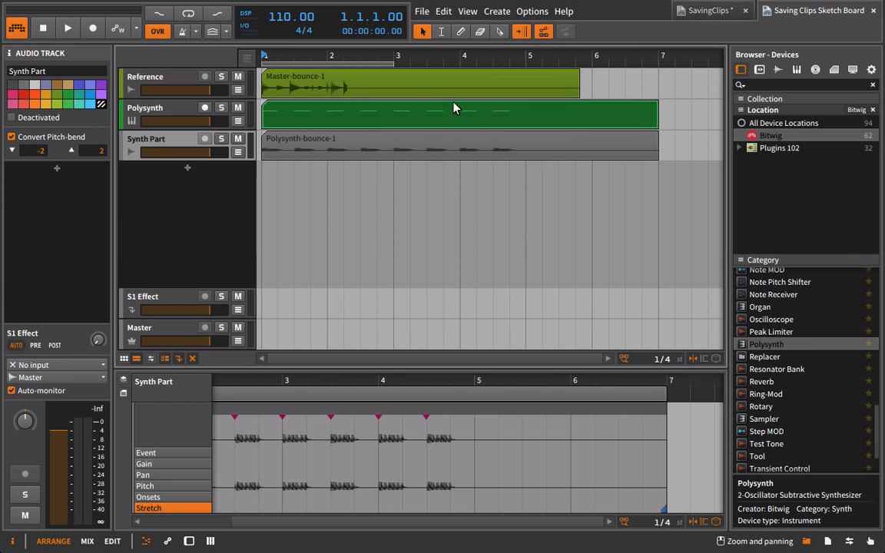
# Add one audio track and two instrument tracks below the Synth Part track.
pyautogui.click(154, 113)
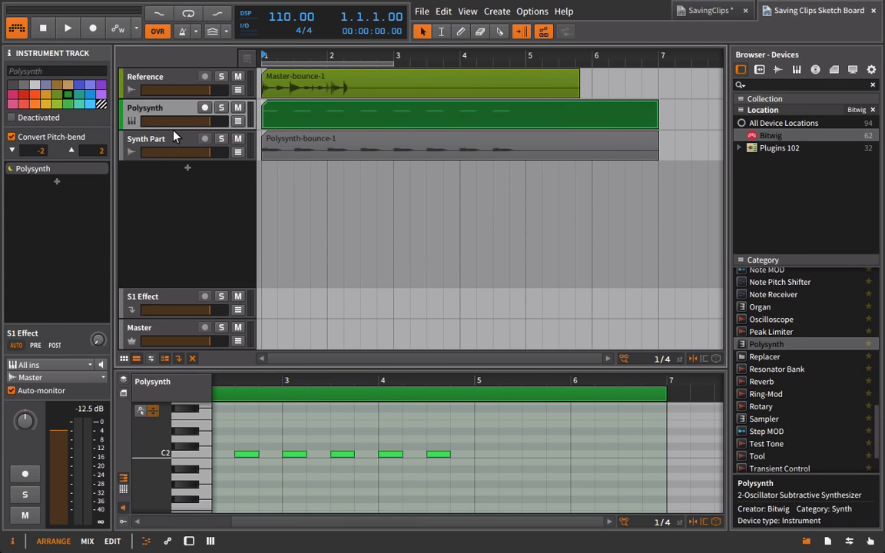
pyautogui.rightClick(163, 194)
pyautogui.click(185, 219)
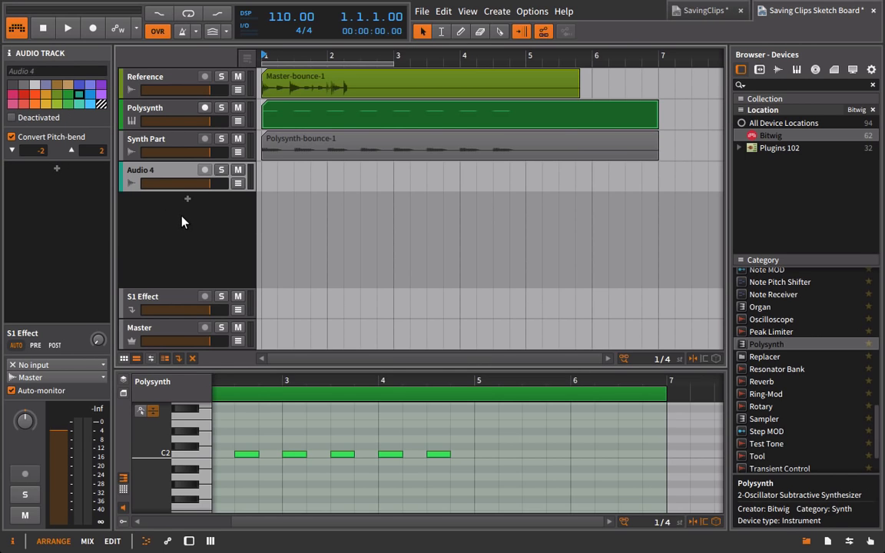
pyautogui.hotkey('ctrl', 't')
pyautogui.hotkey('ctrl', 't')
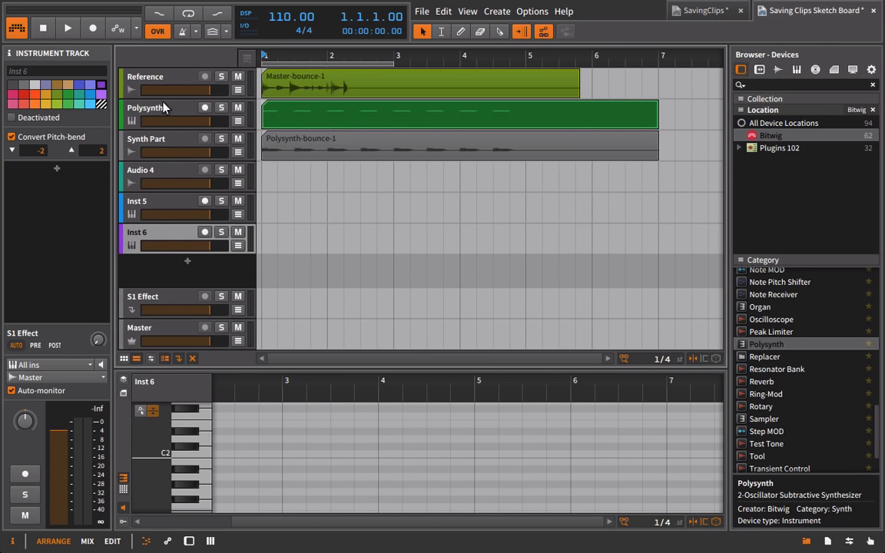
# Group all tracks from Polysynth through the last new instrument track and collapse the group.
pyautogui.click(163, 105)
pyautogui.click(138, 234)
pyautogui.keyDown('shift'); pyautogui.click(174, 113); pyautogui.keyUp('shift')
pyautogui.hotkey('ctrl', 'g')
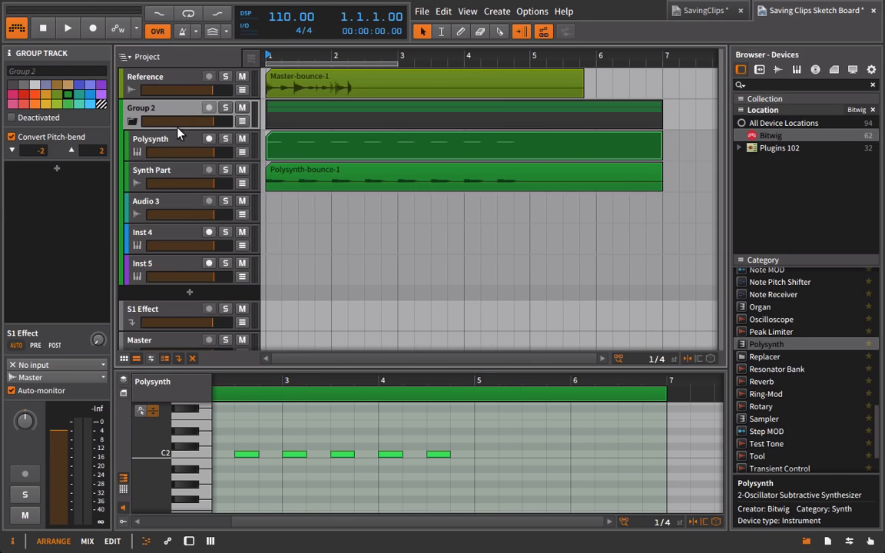
pyautogui.click(132, 121)
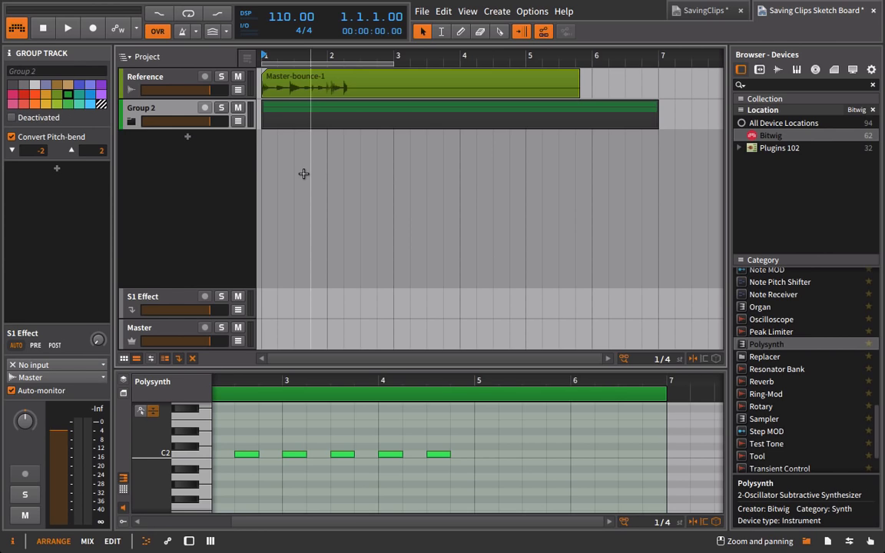
pyautogui.doubleClick(185, 139)
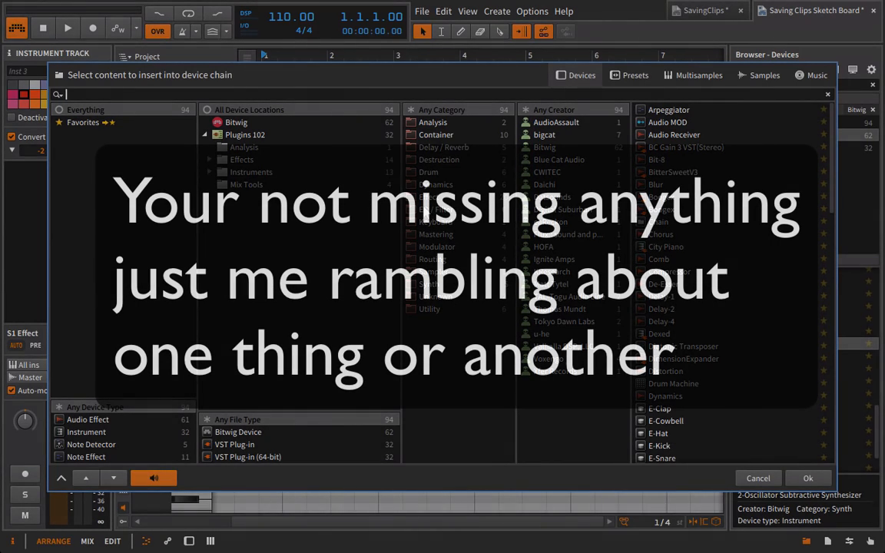
pyautogui.write('piano')
pyautogui.click(631, 78)
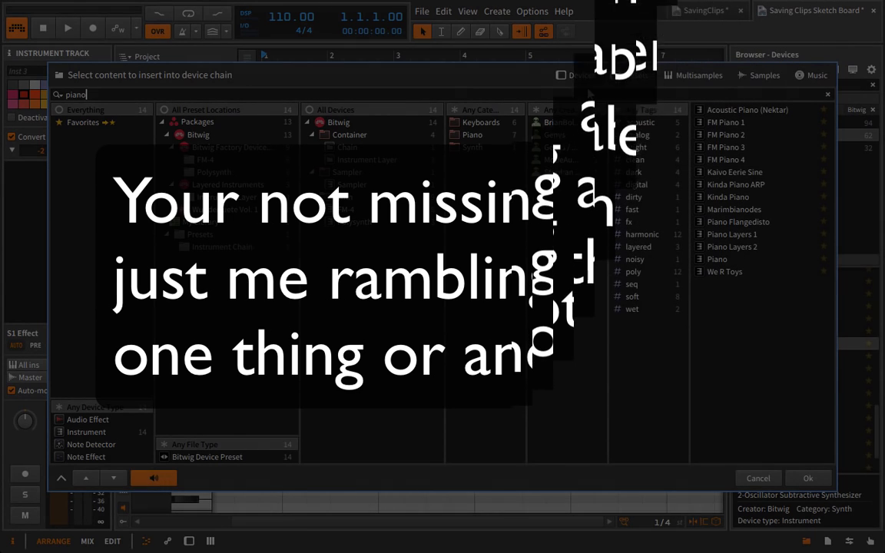
pyautogui.click(758, 479)
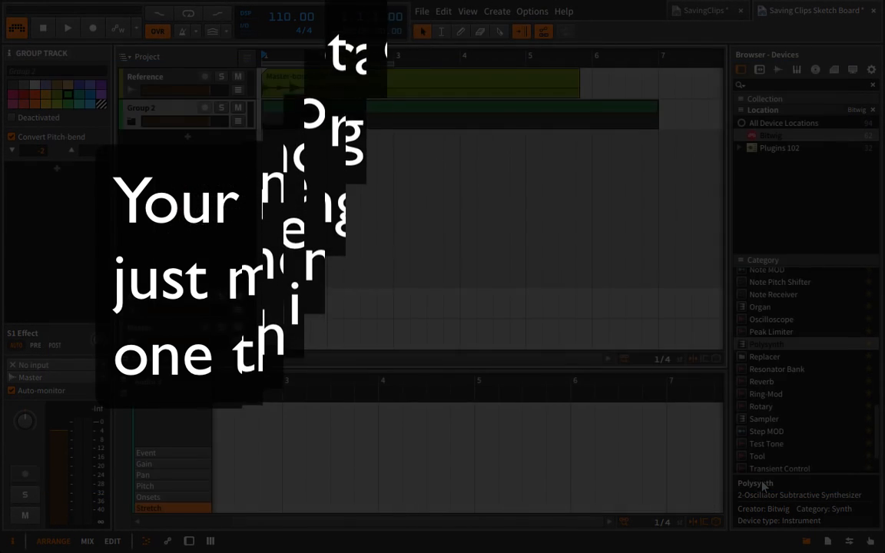